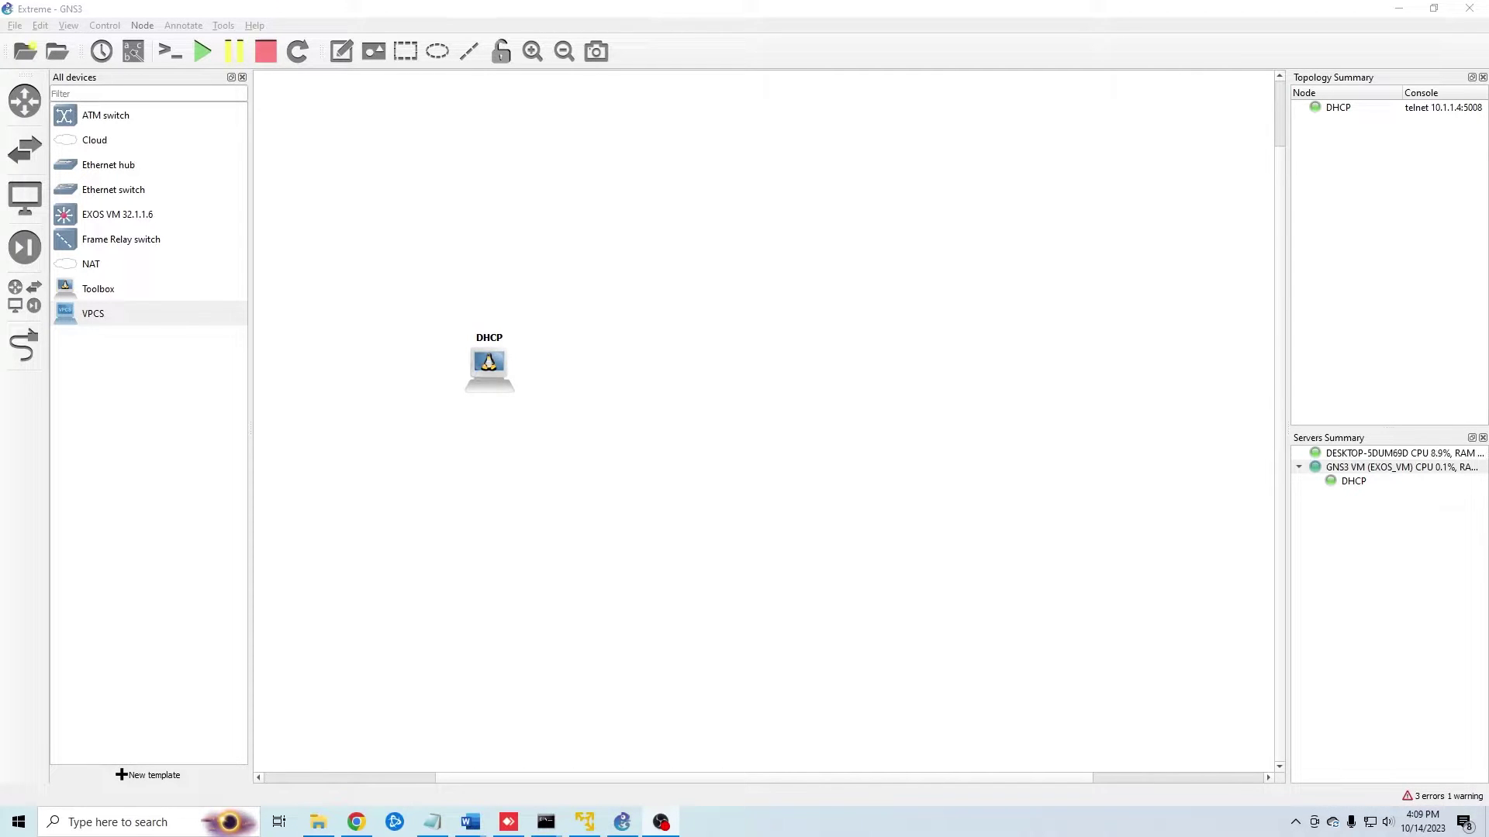
Add an EXOS VM 32.1.1.6 switch beside the DHCP node and link the DHCP node to the switch's Port12.
left_click(867, 480)
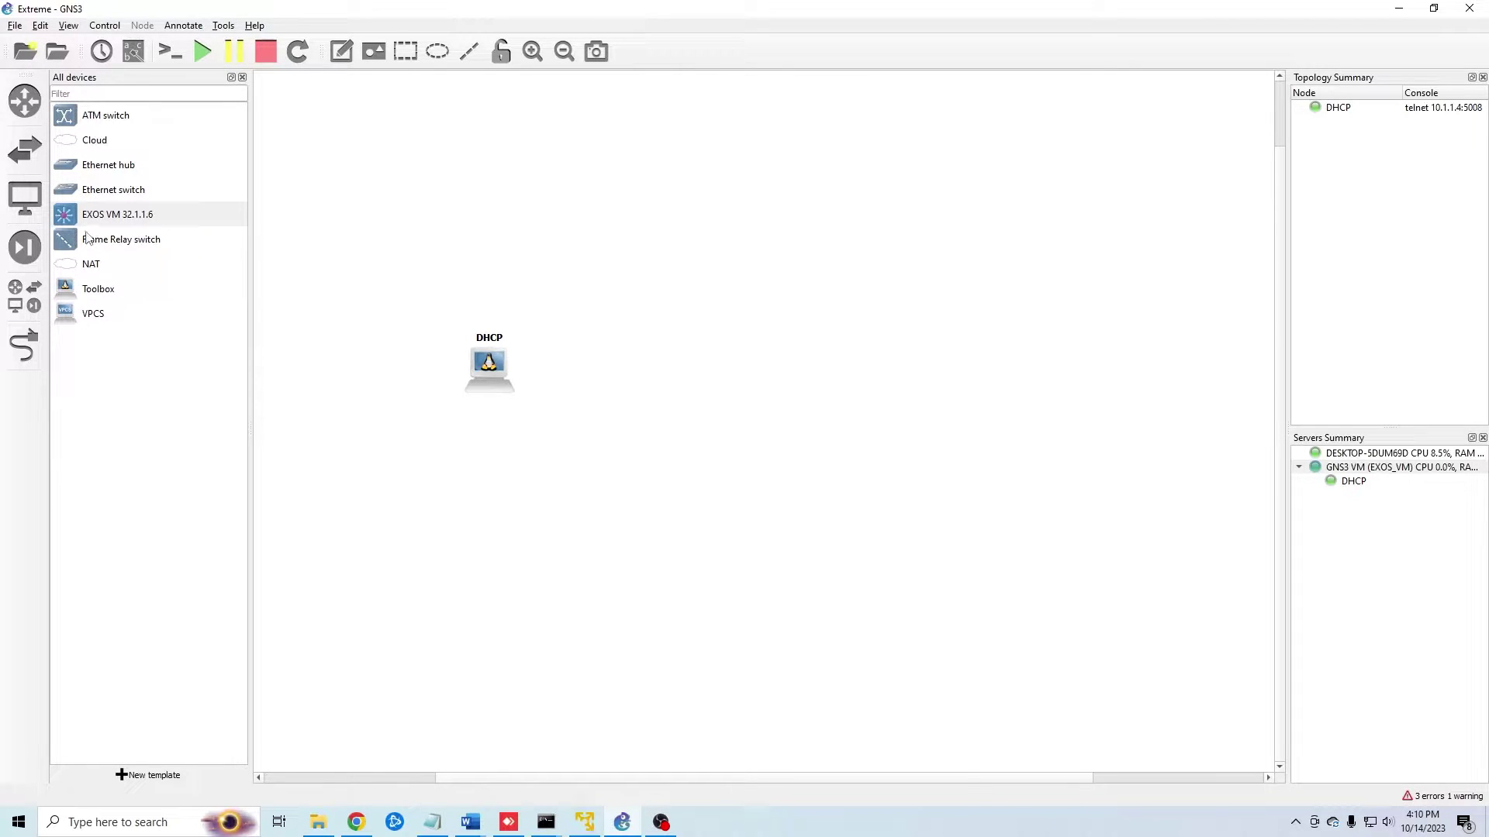
left_click_drag(65, 219, 668, 388)
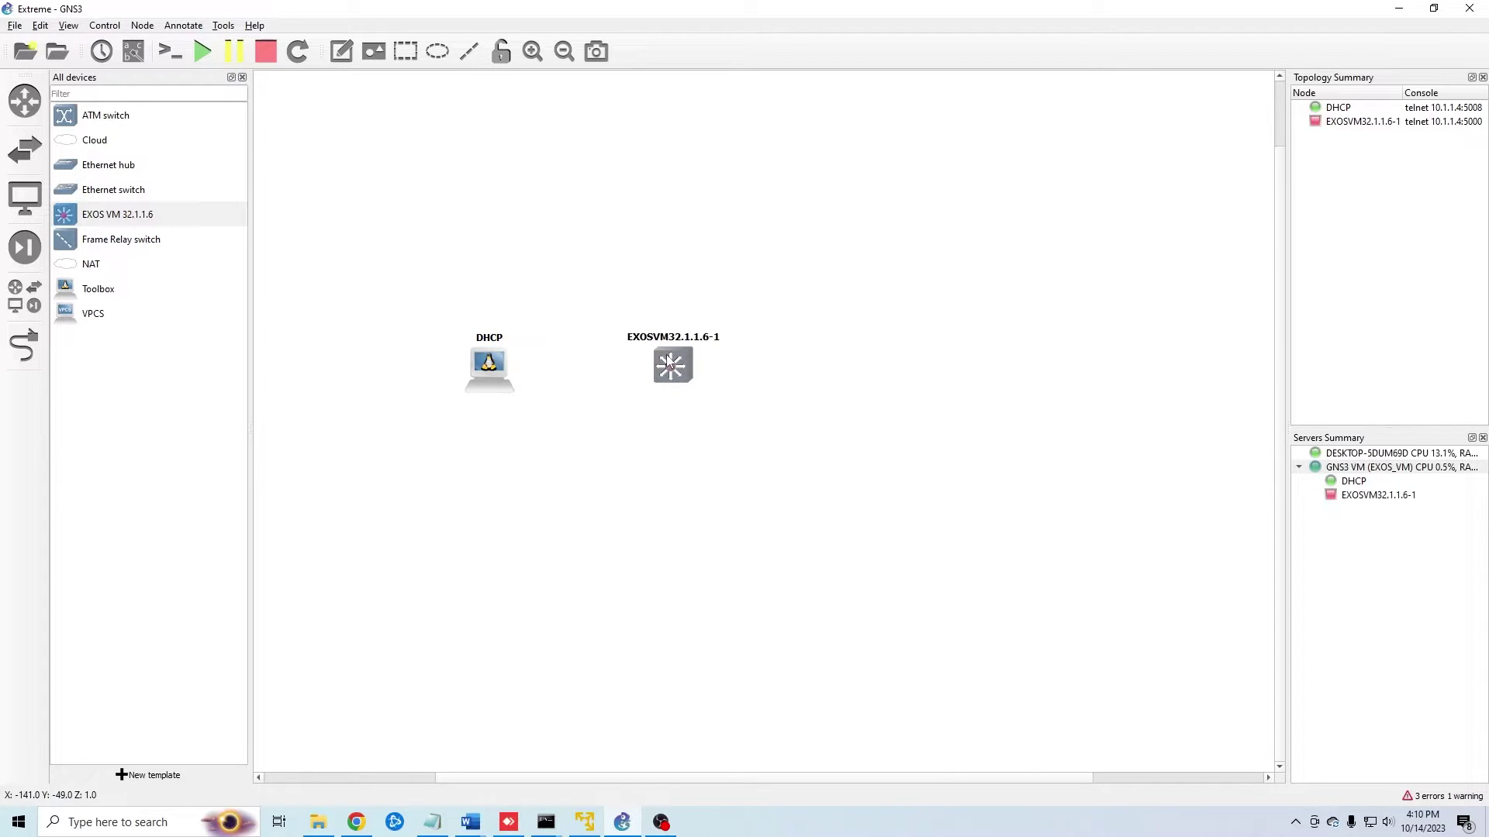
left_click(24, 346)
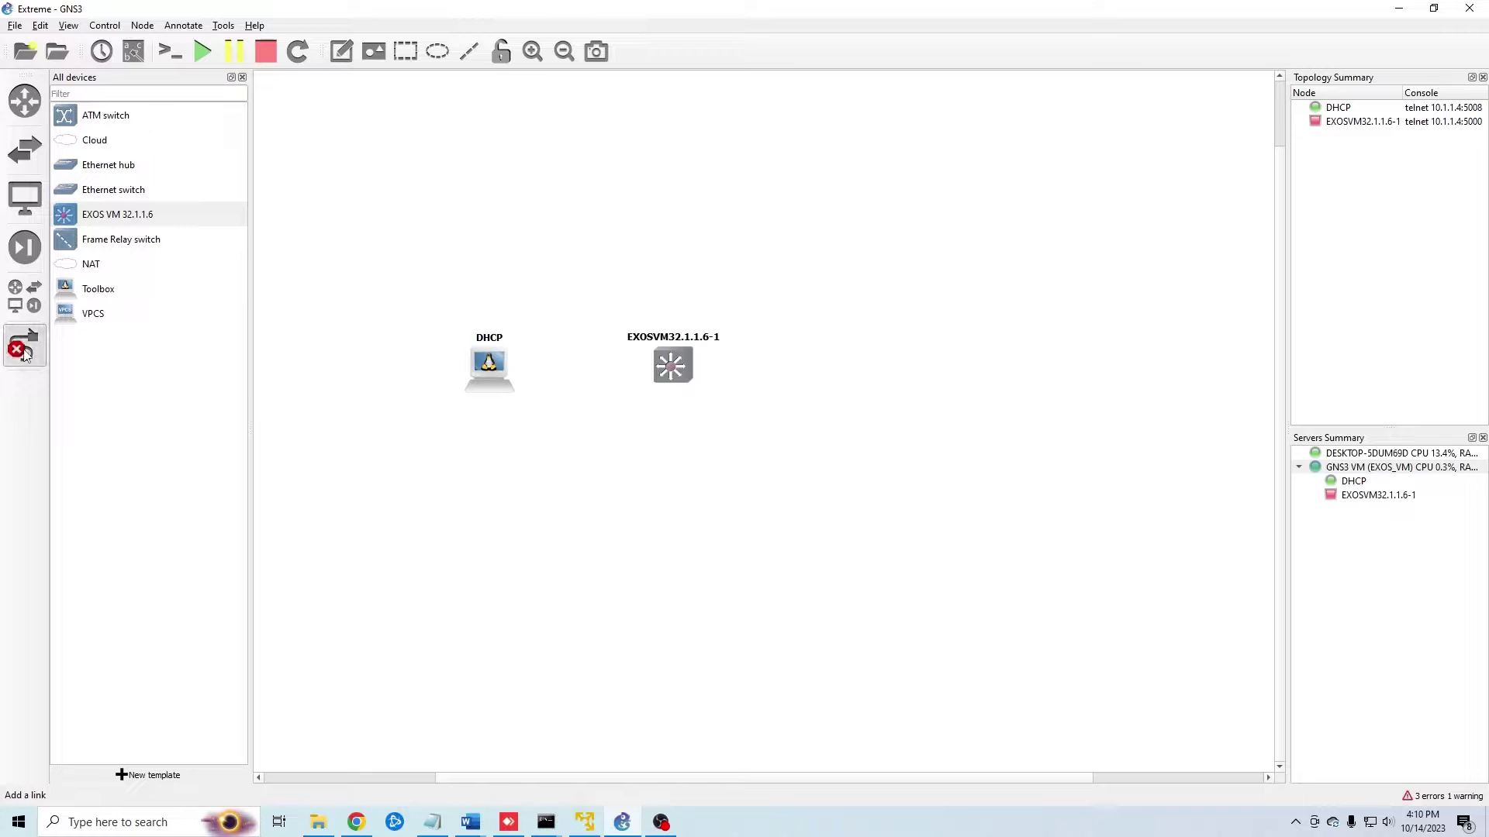
left_click(490, 370)
left_click(497, 375)
left_click(672, 365)
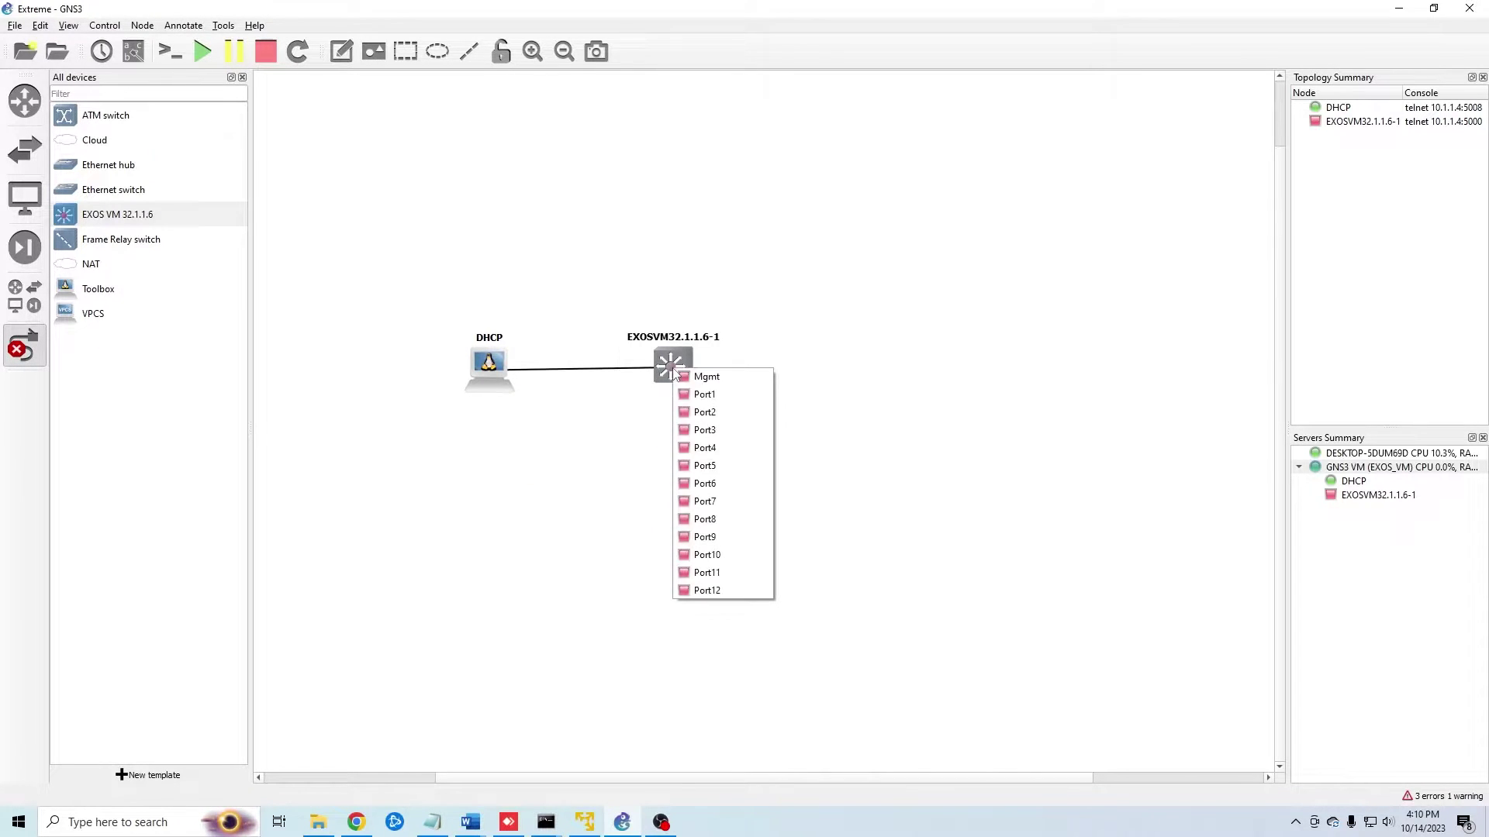
left_click(707, 590)
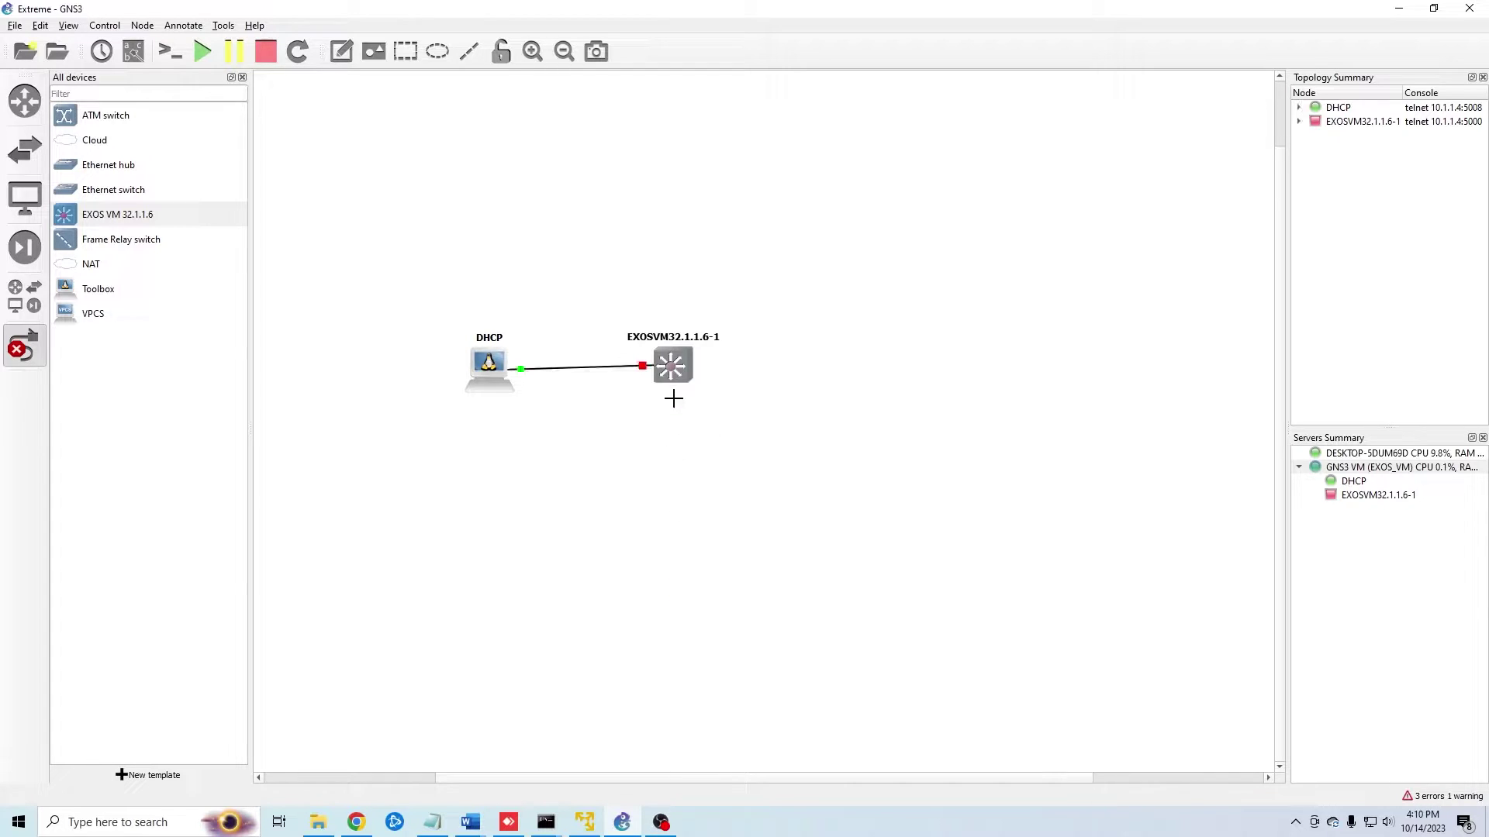
Start the EXOSVM32.1.1.6-1 switch and open its console in a maximized window.
right_click(671, 364)
left_click(724, 408)
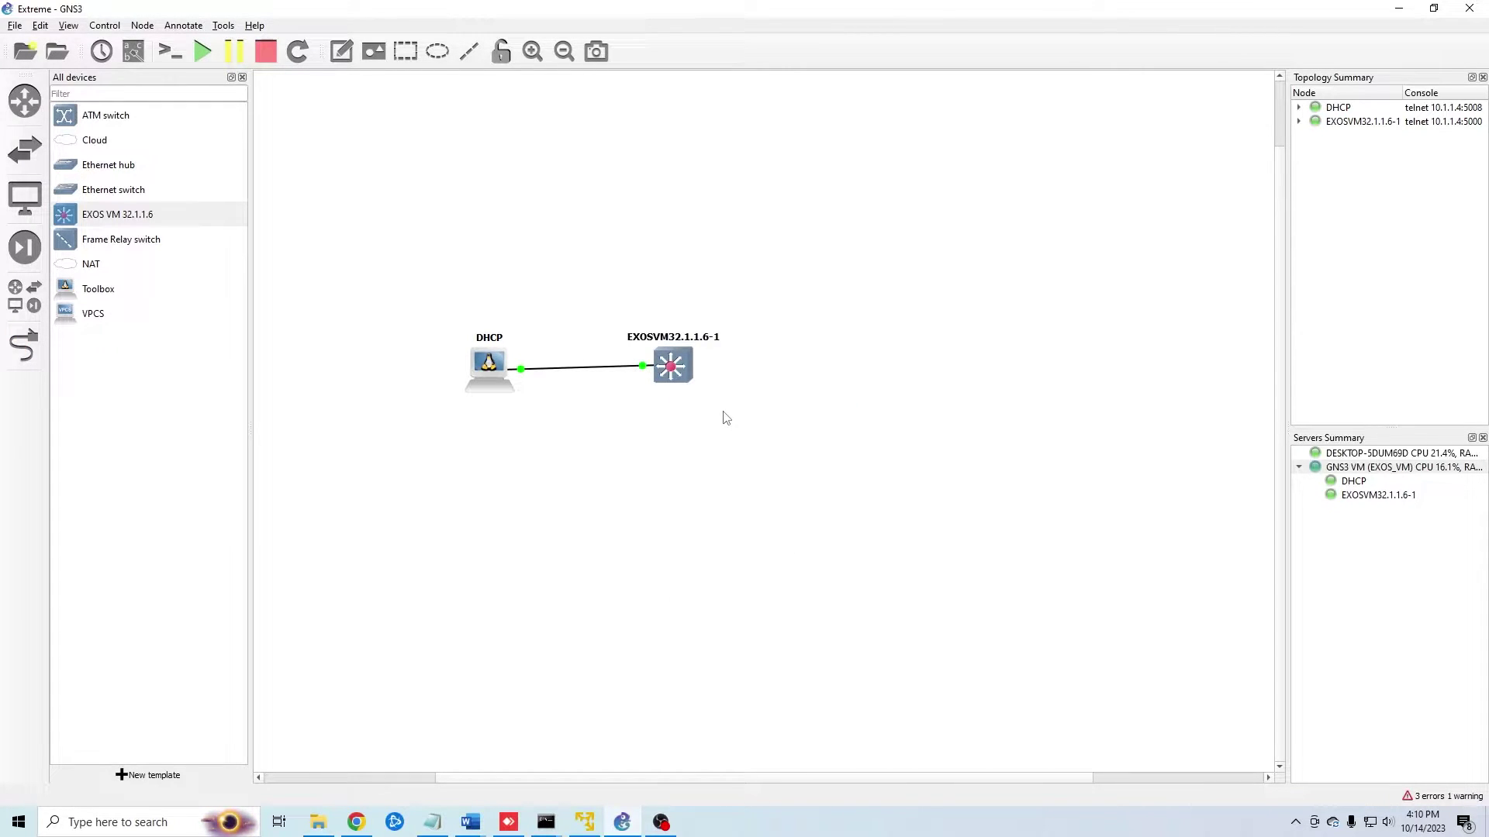
right_click(664, 364)
left_click(725, 392)
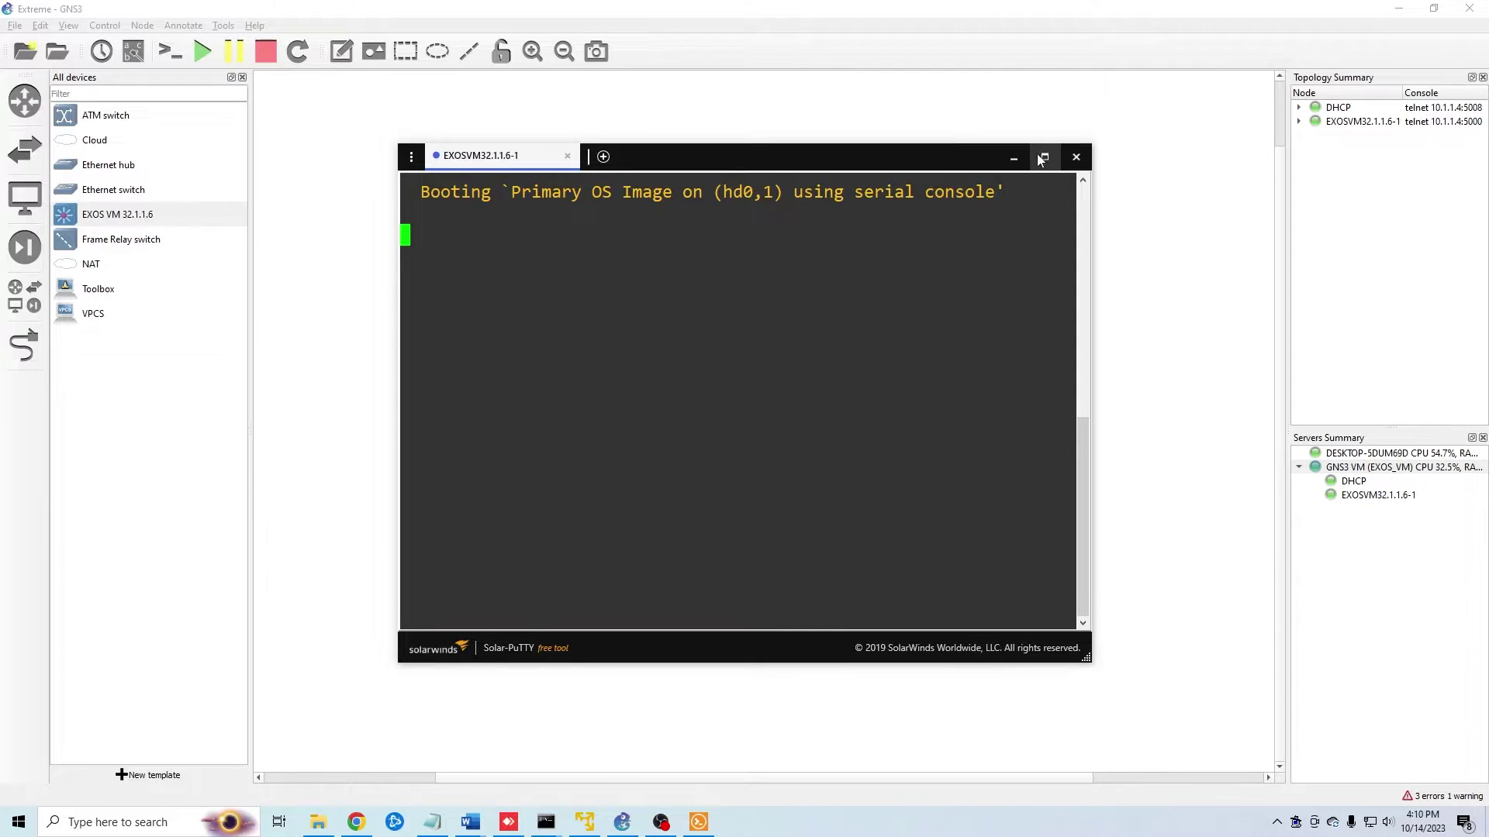
left_click(1043, 156)
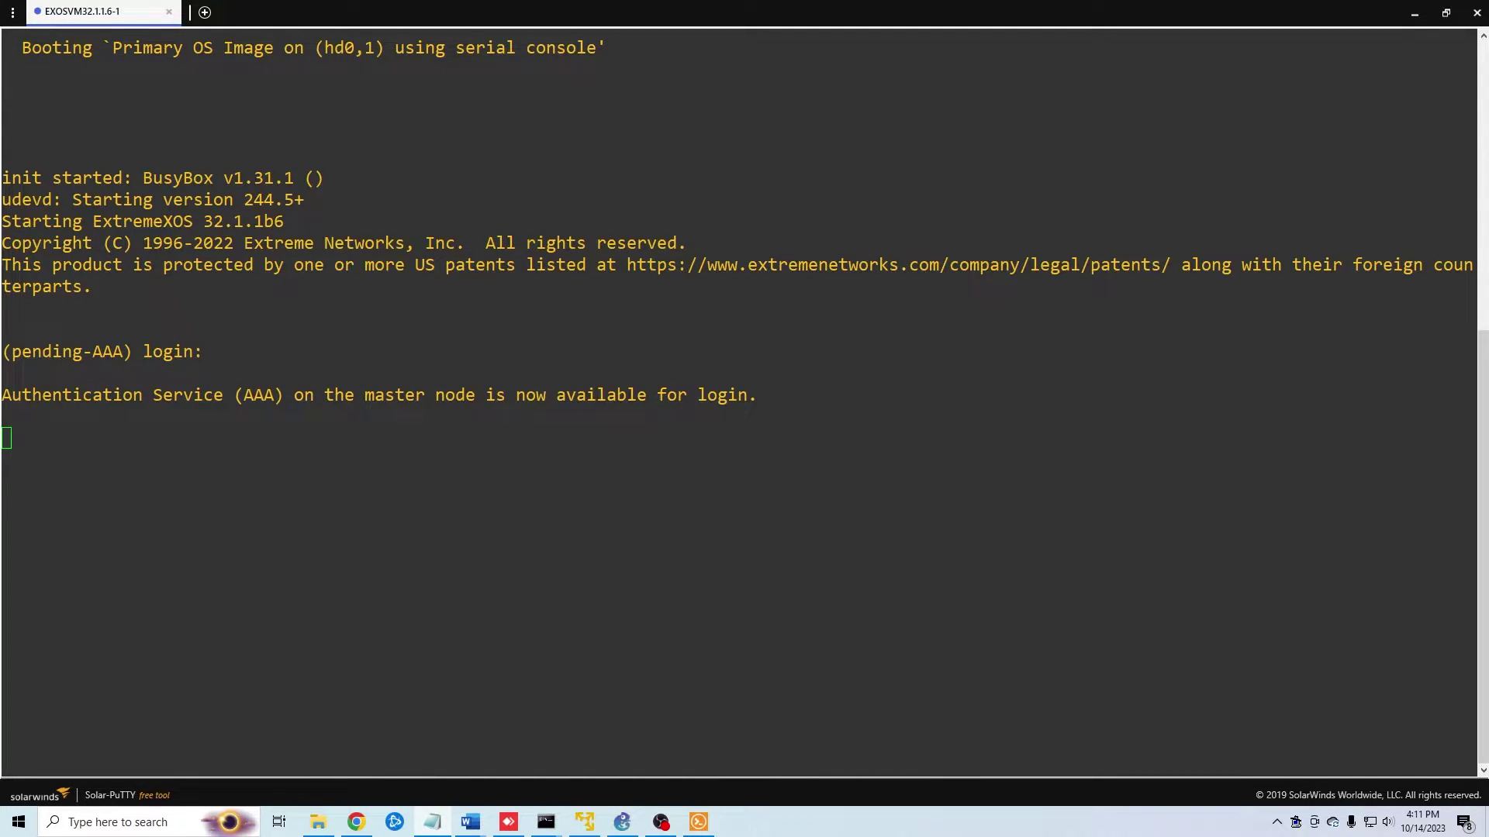
Log in to the switch console as admin, leaving the password field blank.
left_click(704, 505)
key("Return")
type("admin")
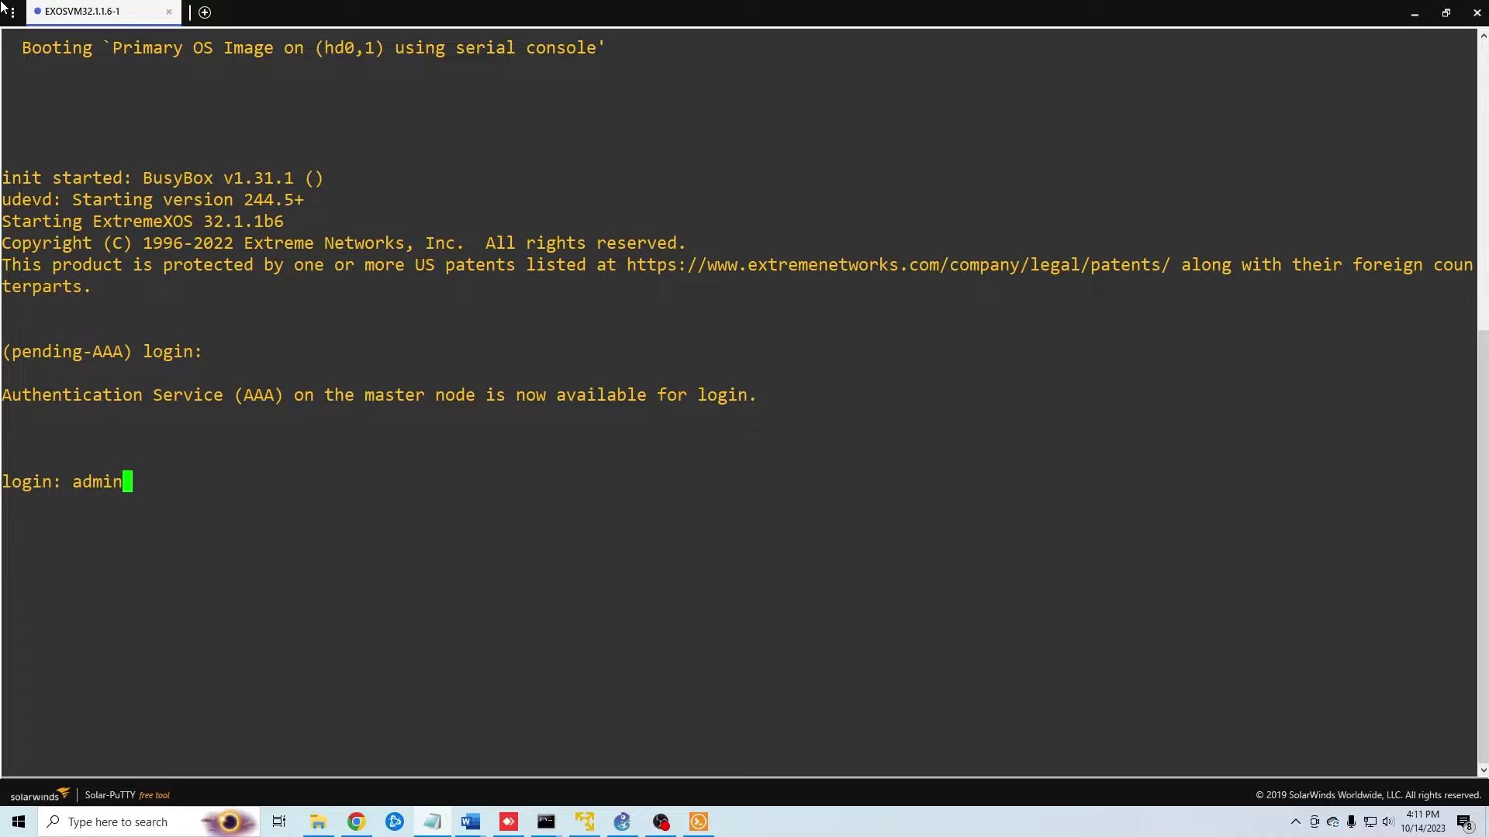
key("Return")
key("Return")
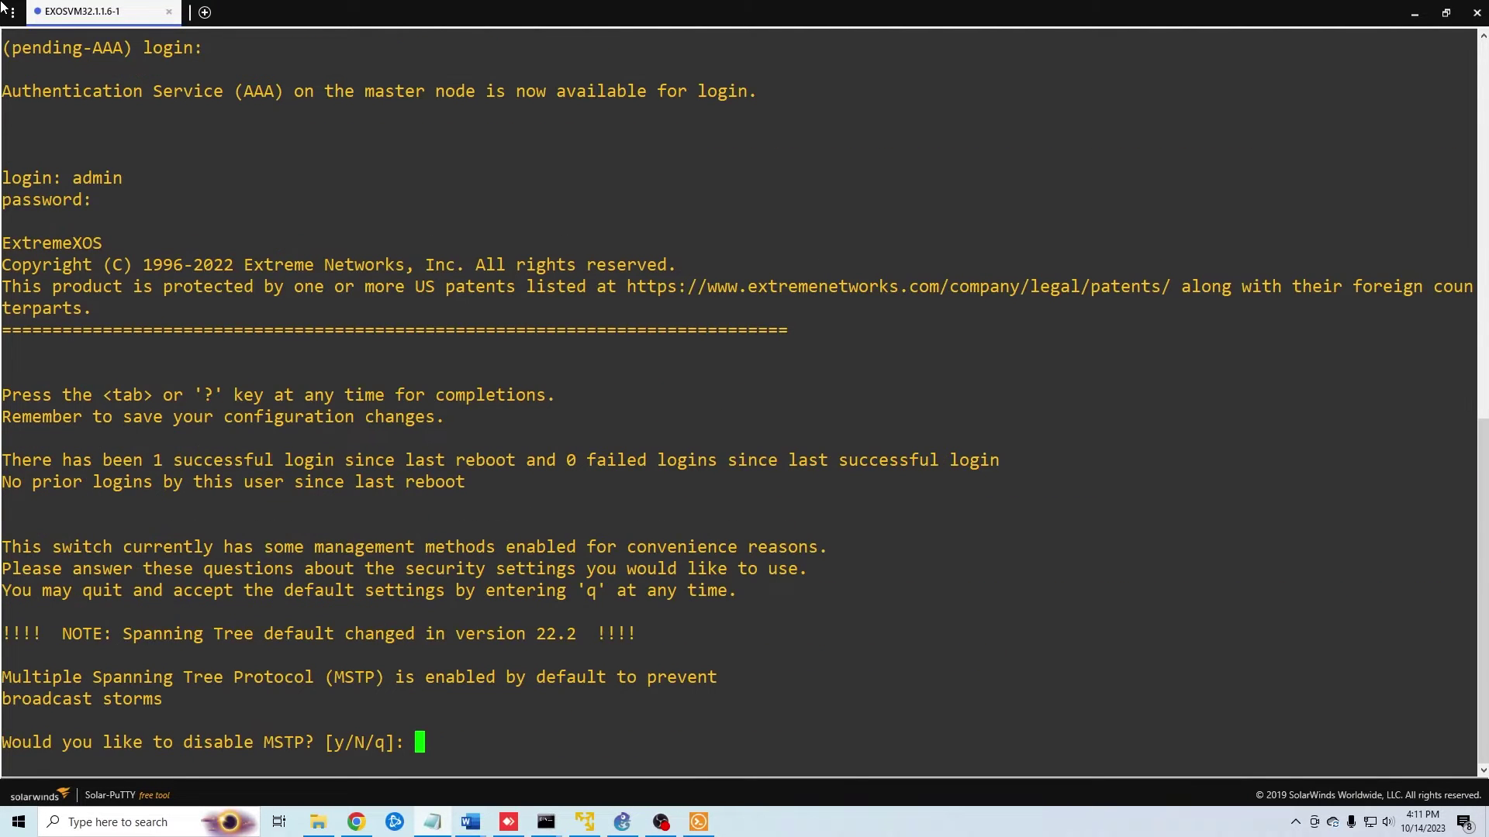
Accept the default answer to every initial security question, from disabling MSTP through configuring the failsafe account.
key("Return")
key("Return")
key("Return")
key("Return")
key("Return")
key("Return")
key("Return")
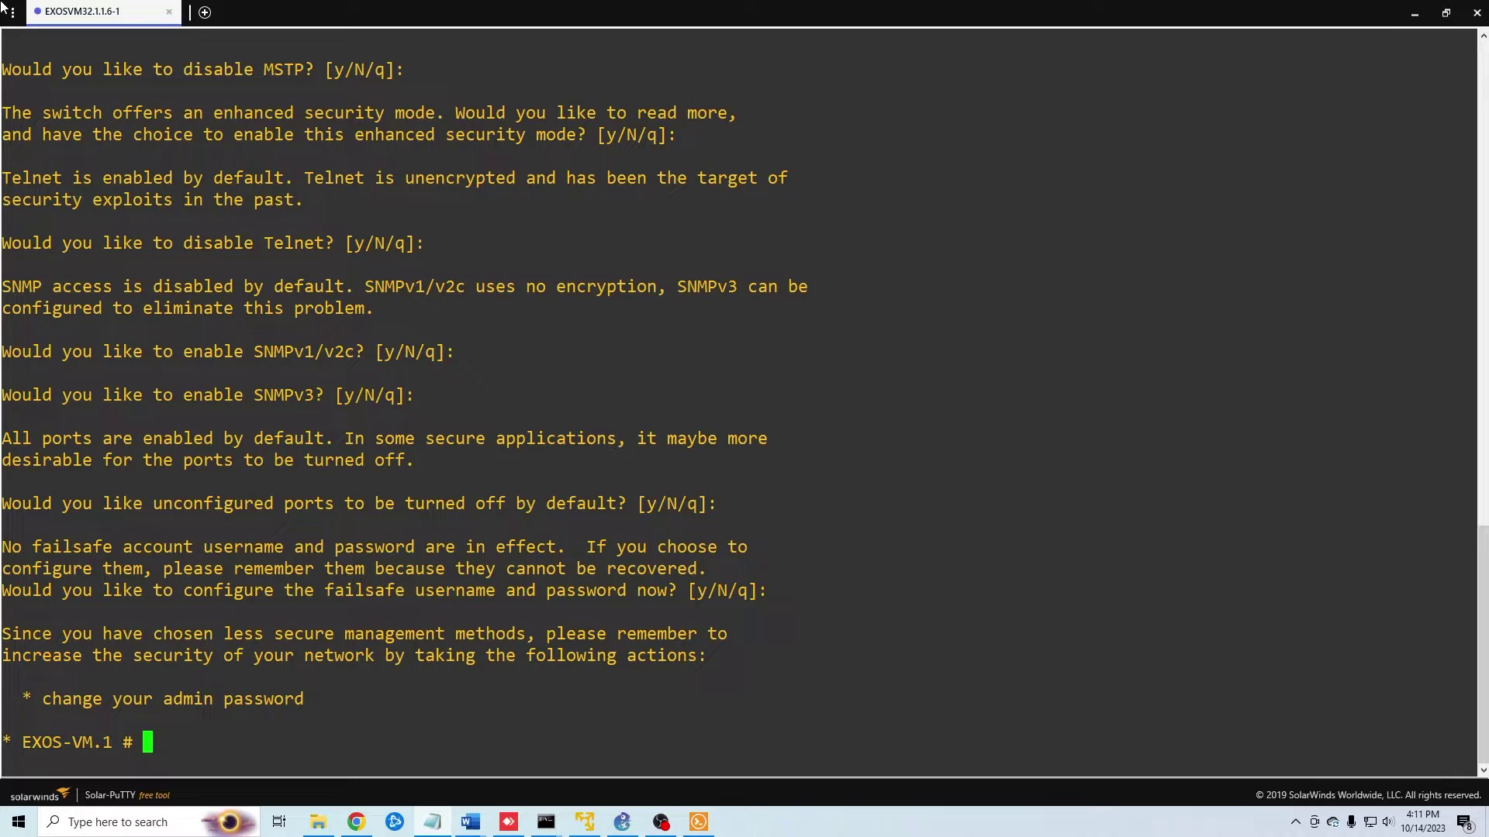
Create the VLANs Sales with tag 10 and Marketing with tag 20.
type("create vlan ")
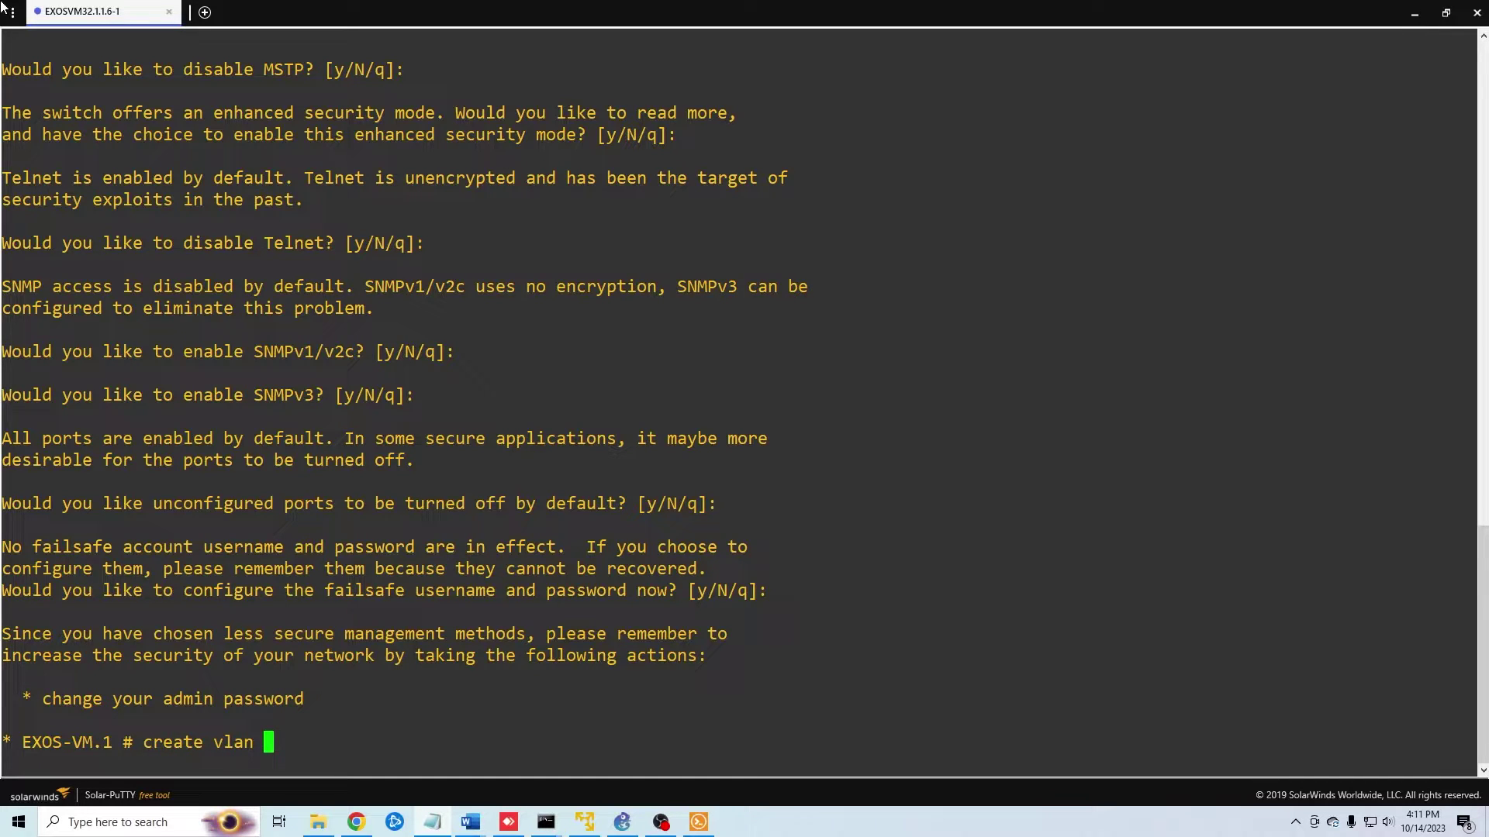
type("Sales tag 10")
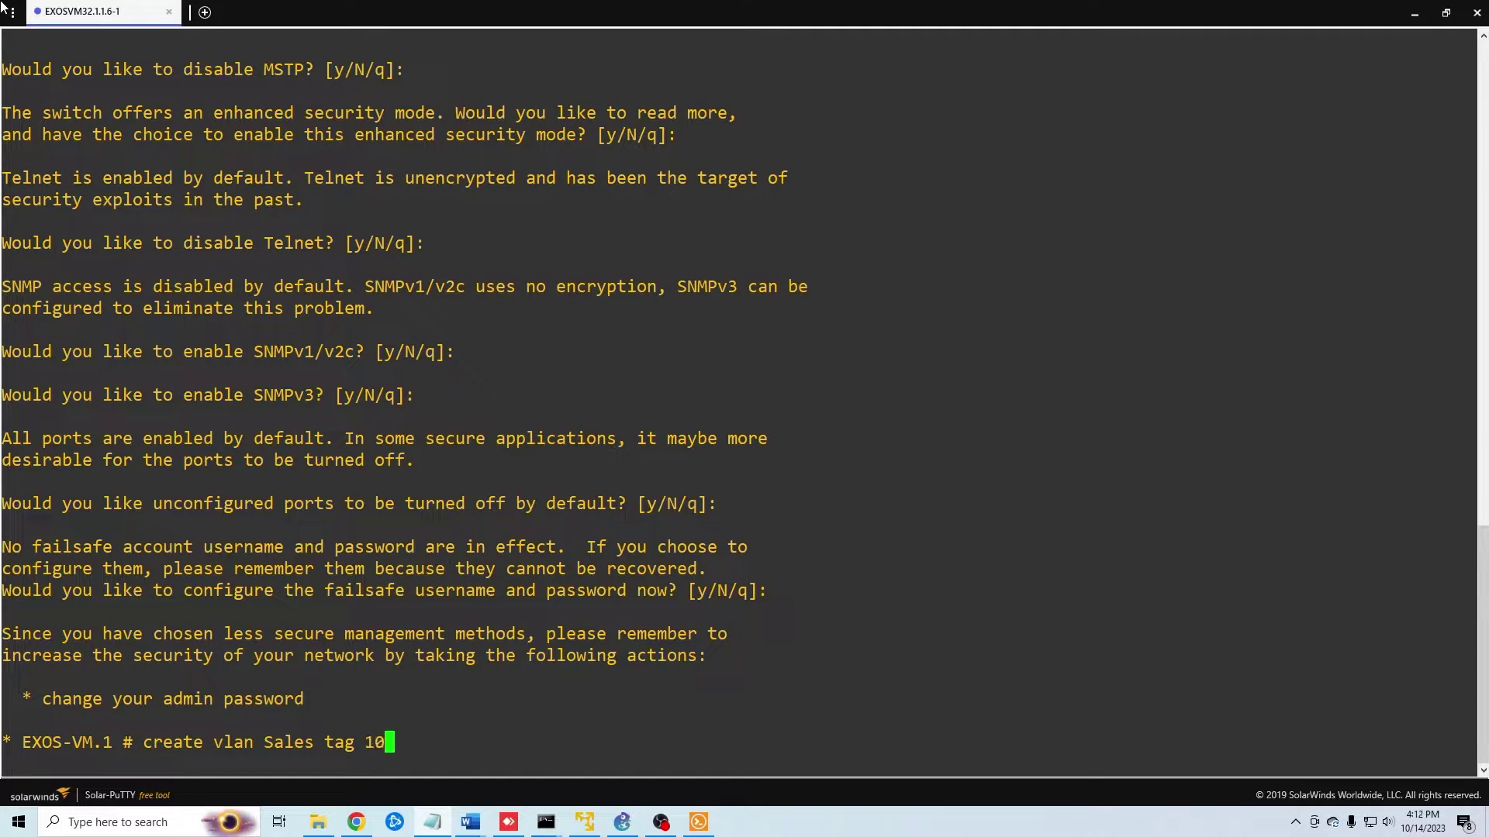
key("Return")
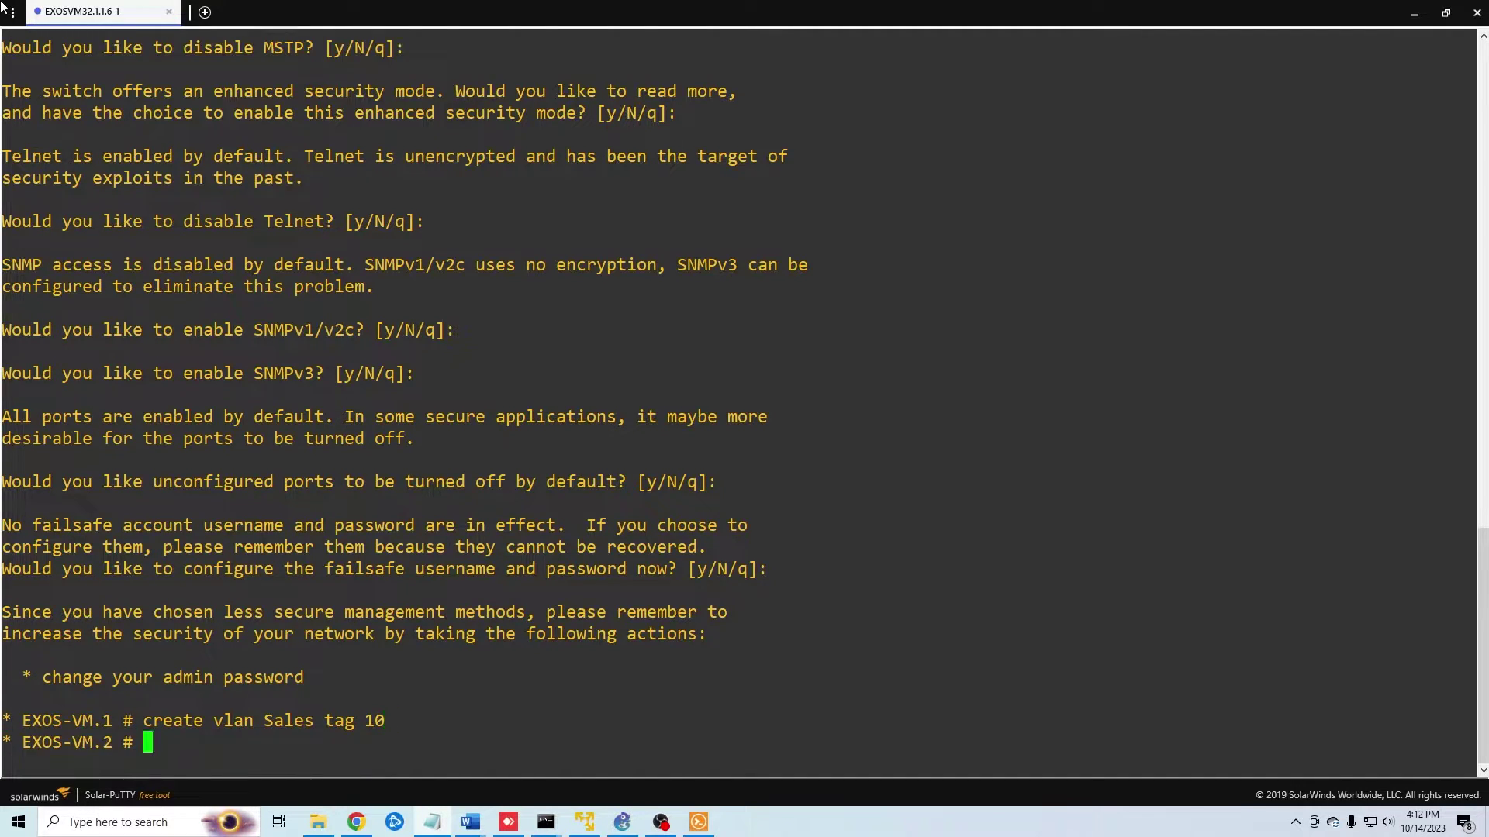
type("create vlan ")
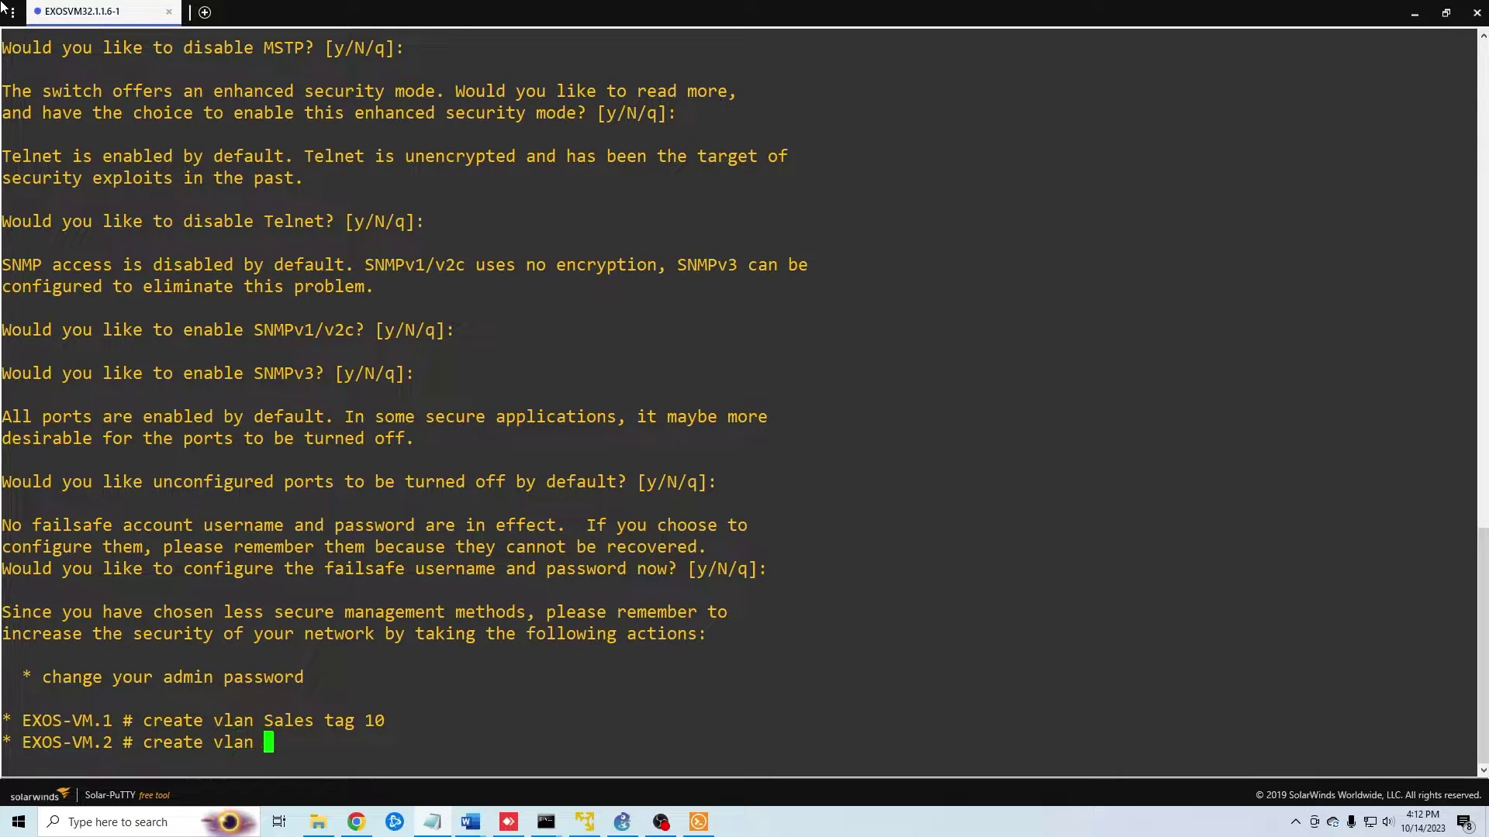
type("Marketing tag 20")
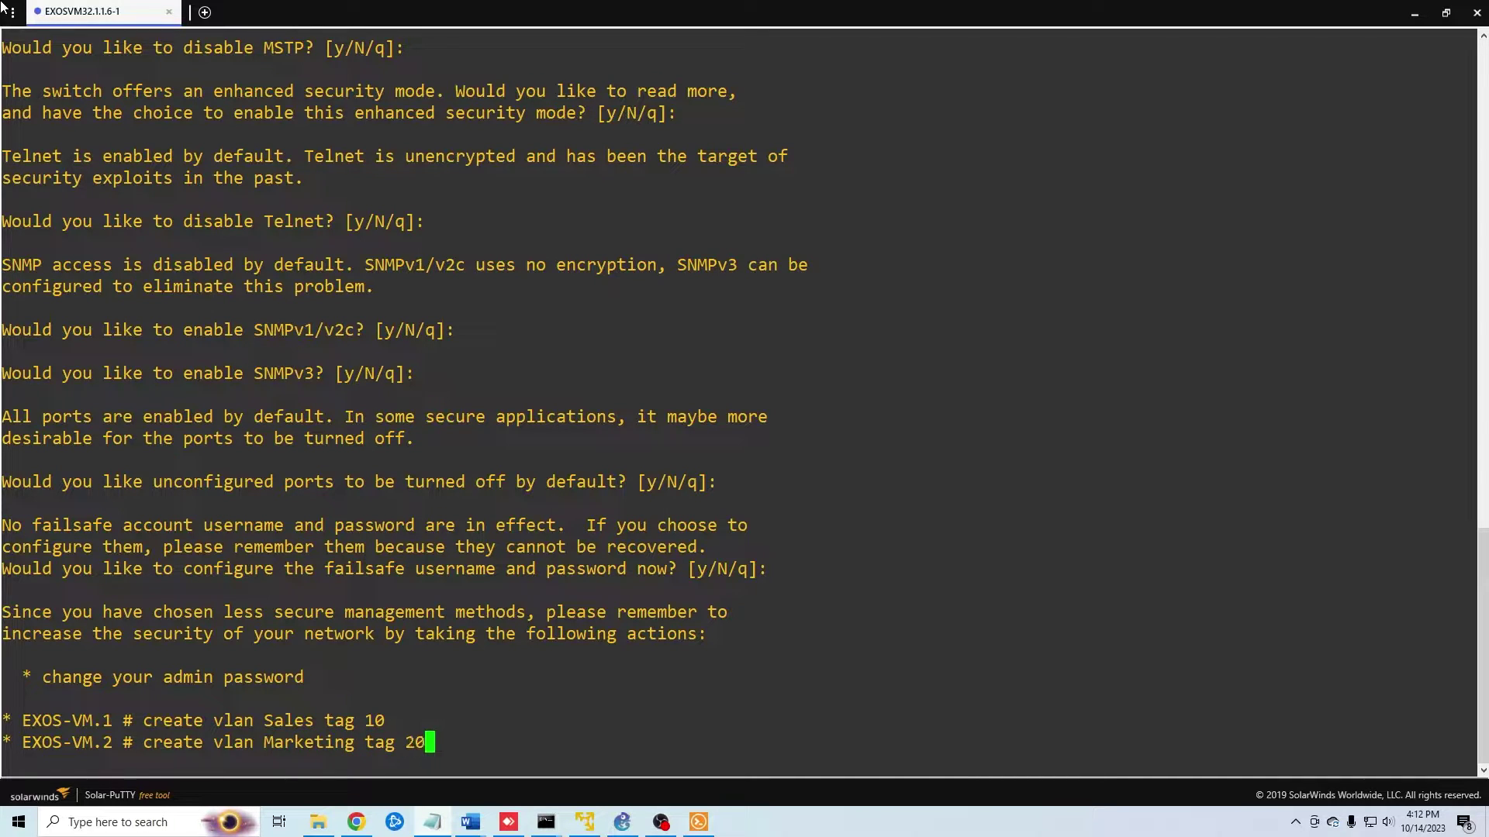
key("Return")
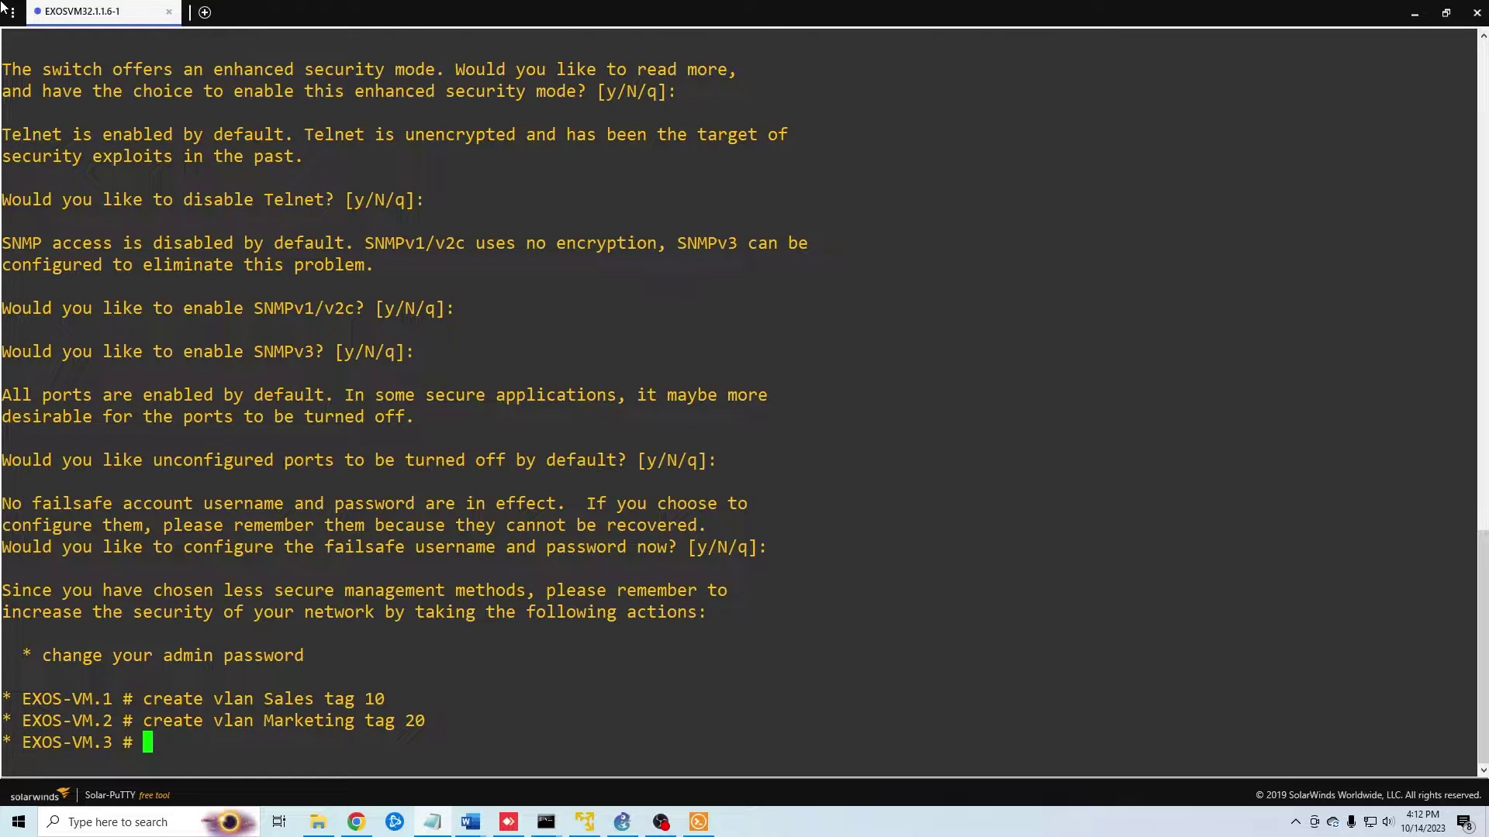
Assign IP address 192.168.10.1 with mask 255.255.255.0 to the Sales VLAN.
type("configure vlan Sales ")
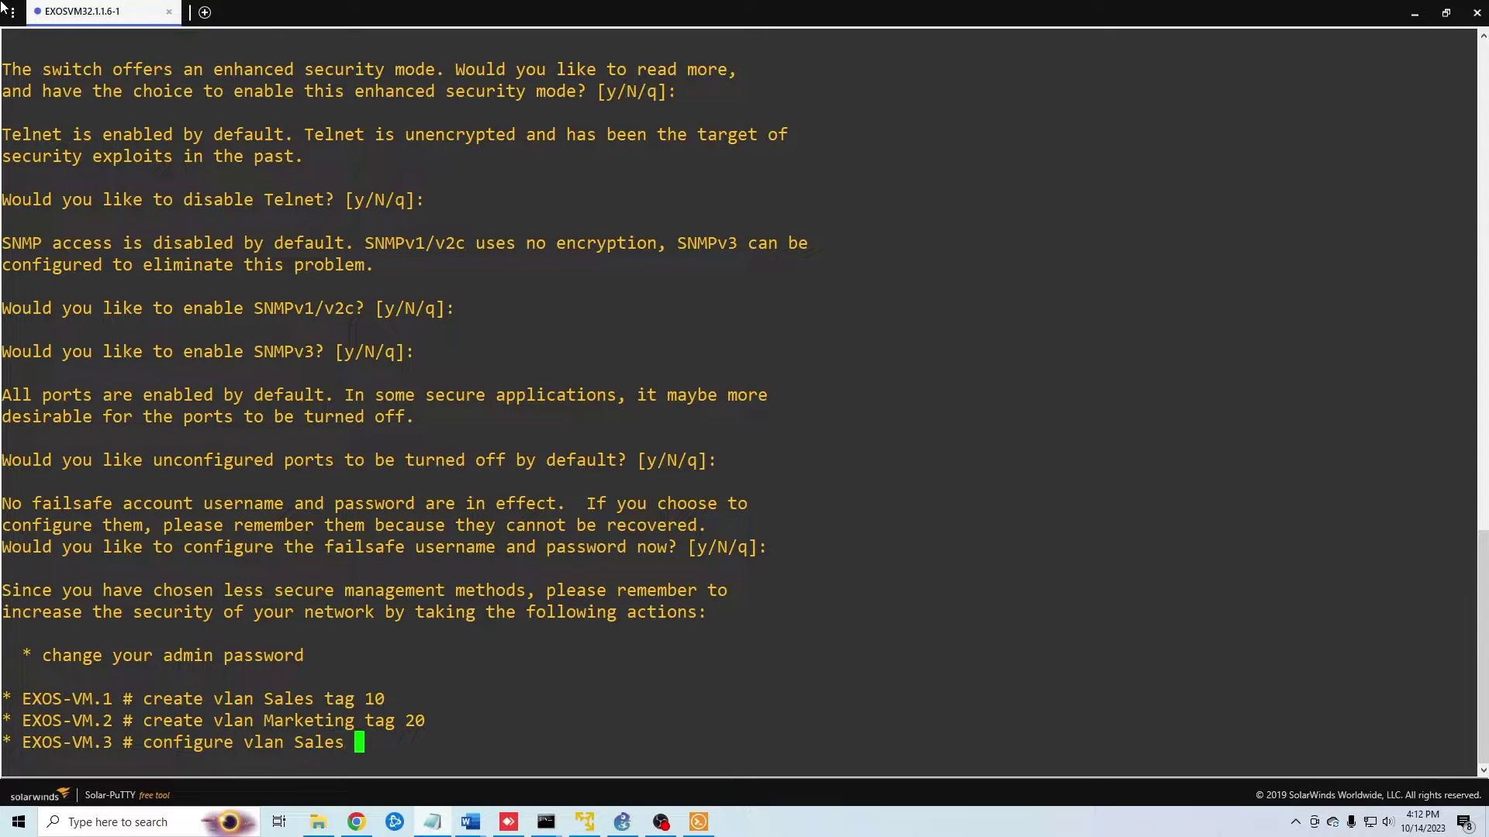
type("ipaddress ")
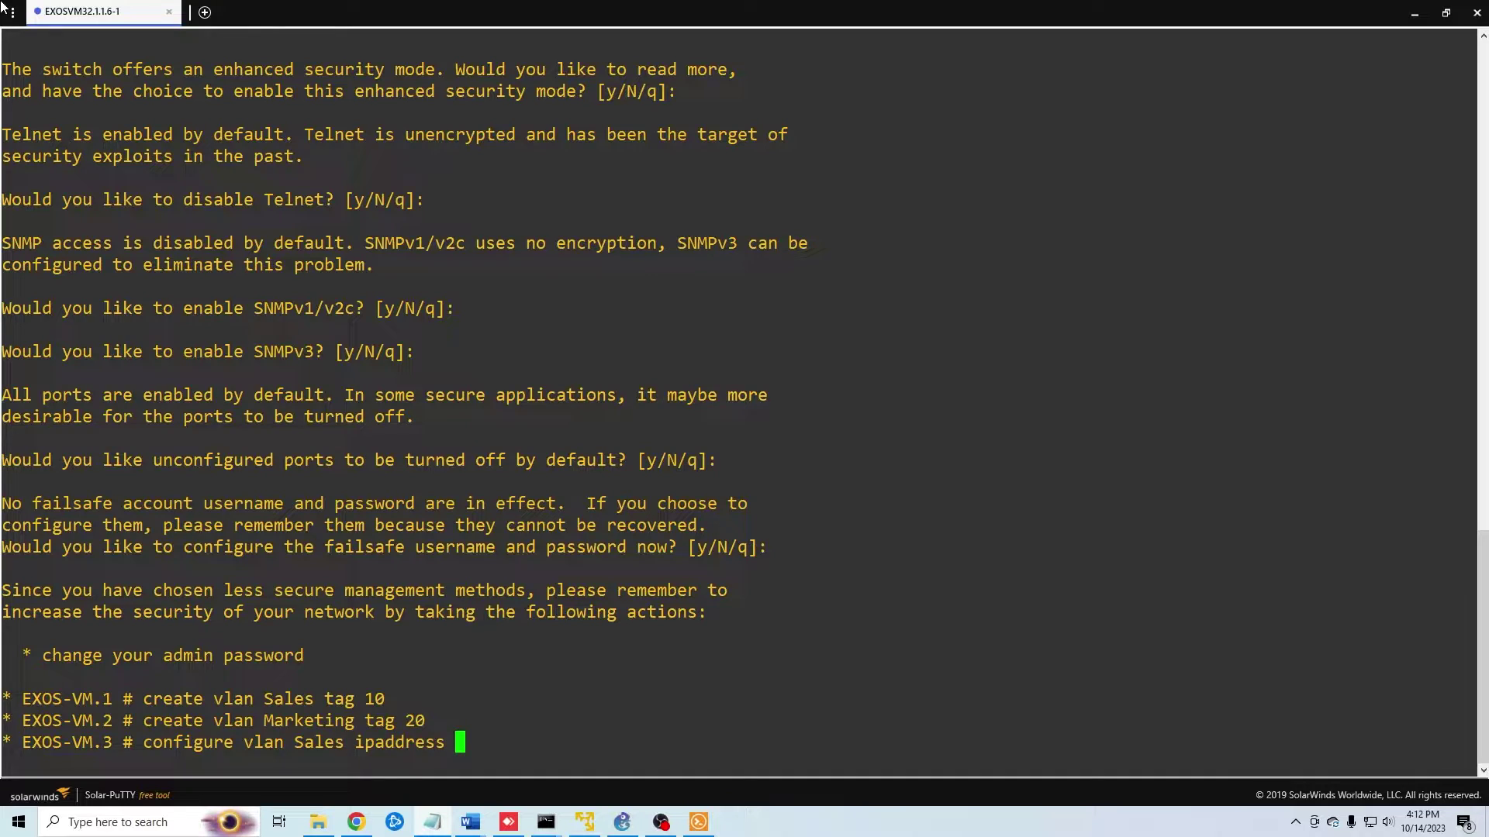
type("192.168.10.1")
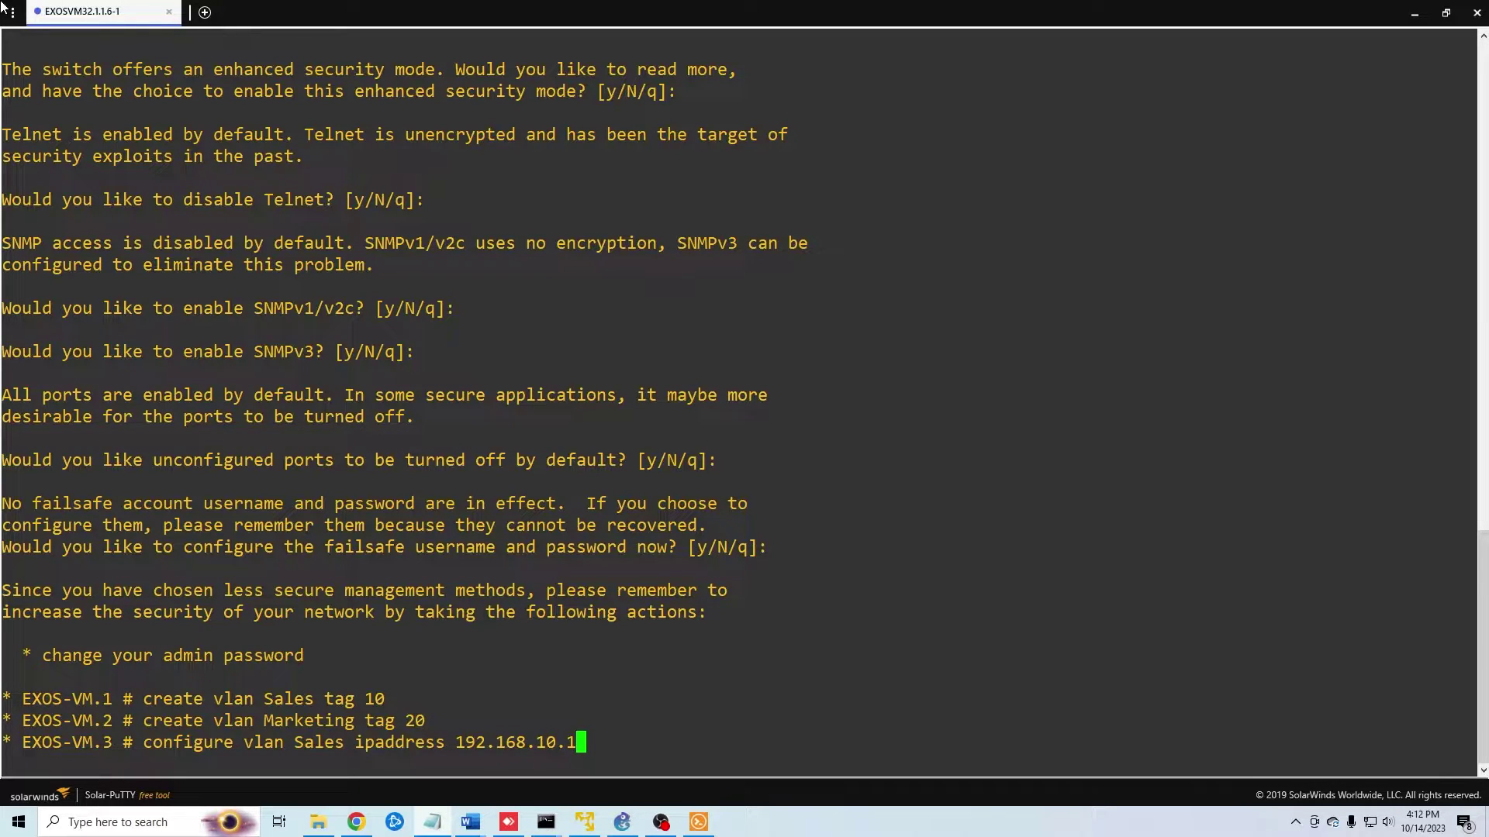
type("/24")
key("BackSpace")
key("BackSpace")
type("255.255.255.0")
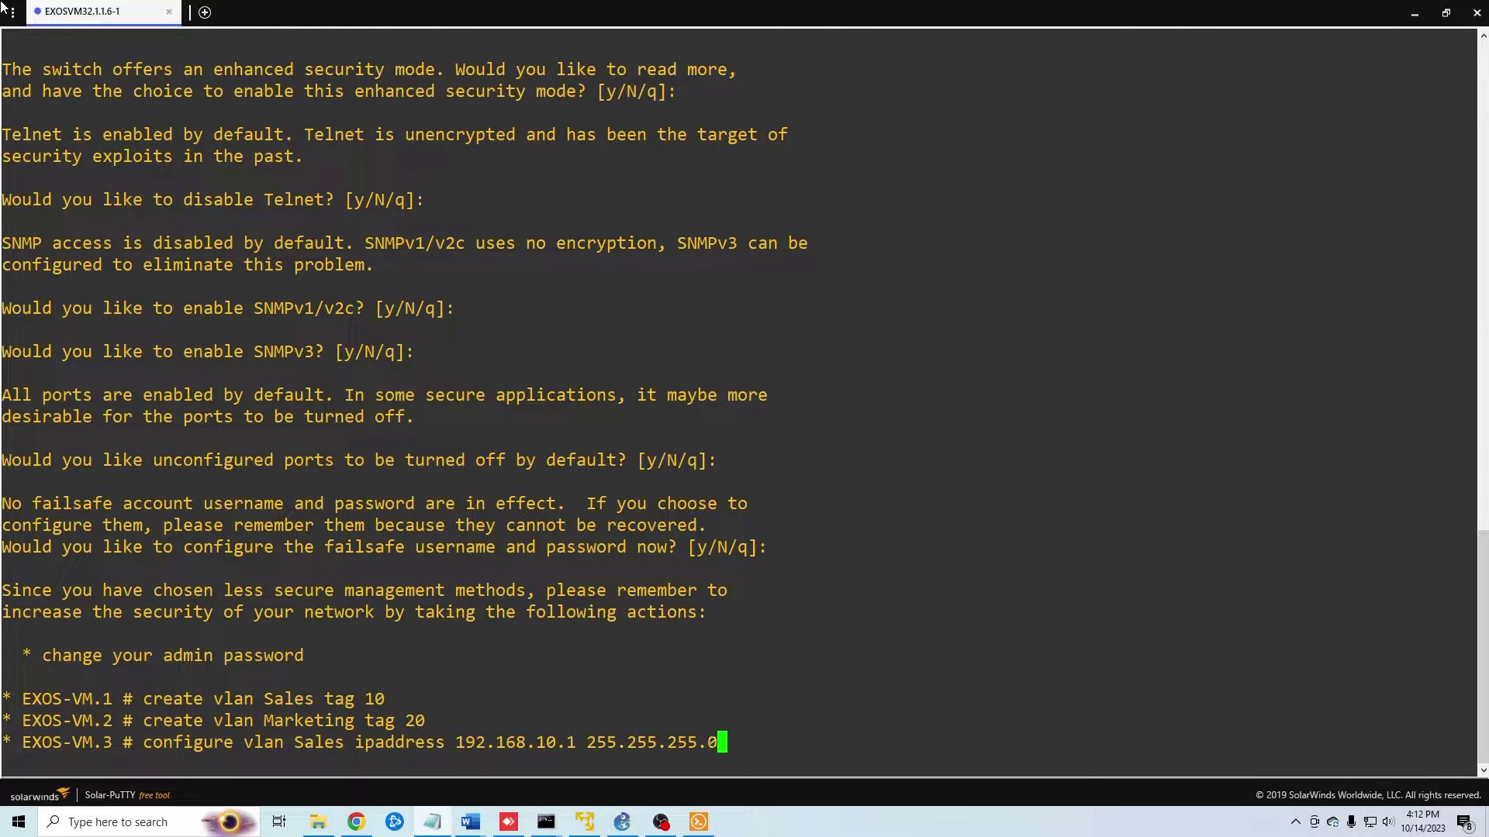
key("Return")
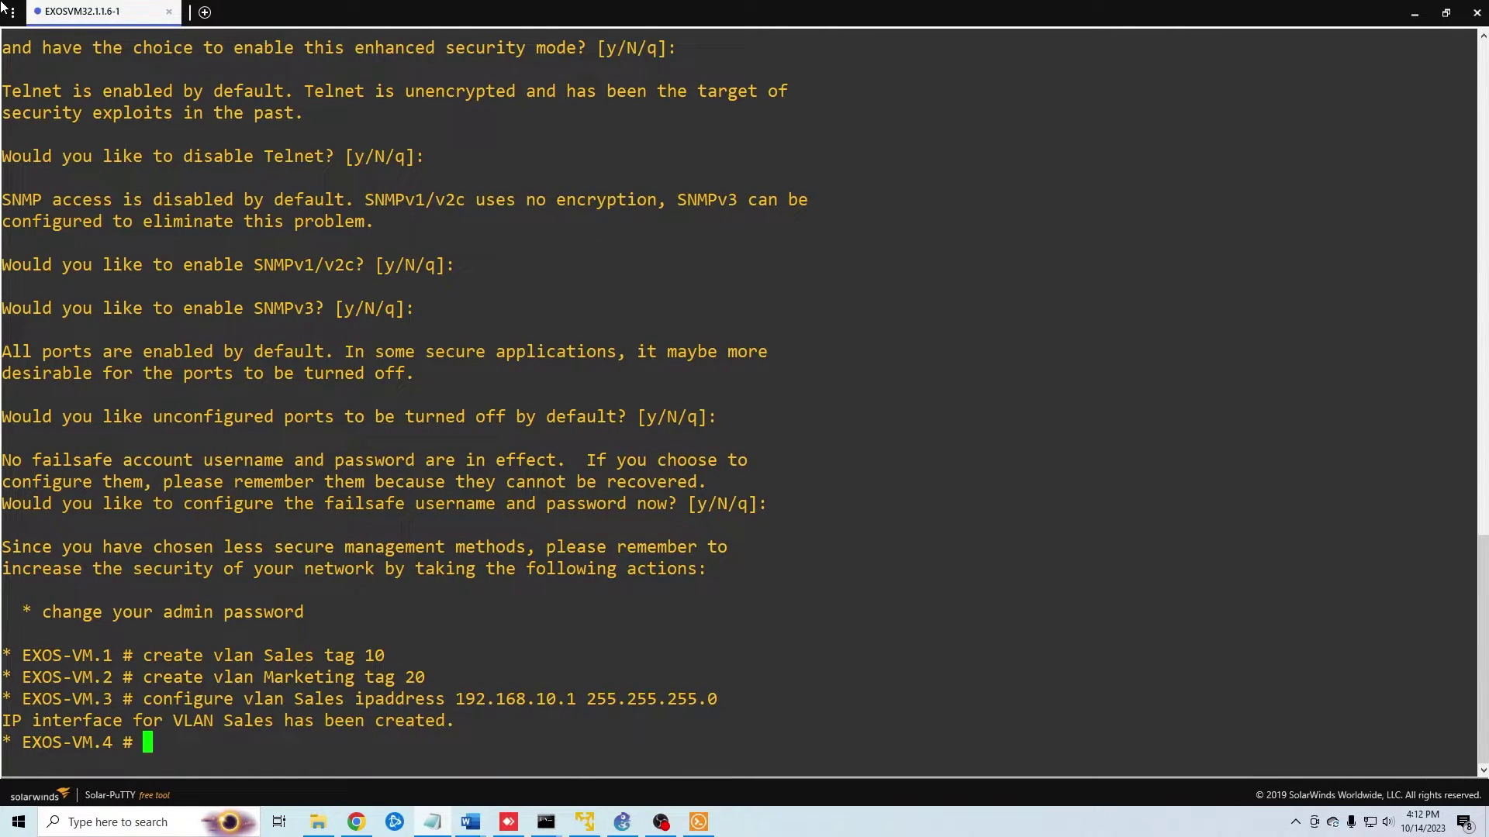
Assign IP address 192.168.20.1/24 to the Marketing VLAN.
type("configure vlan ")
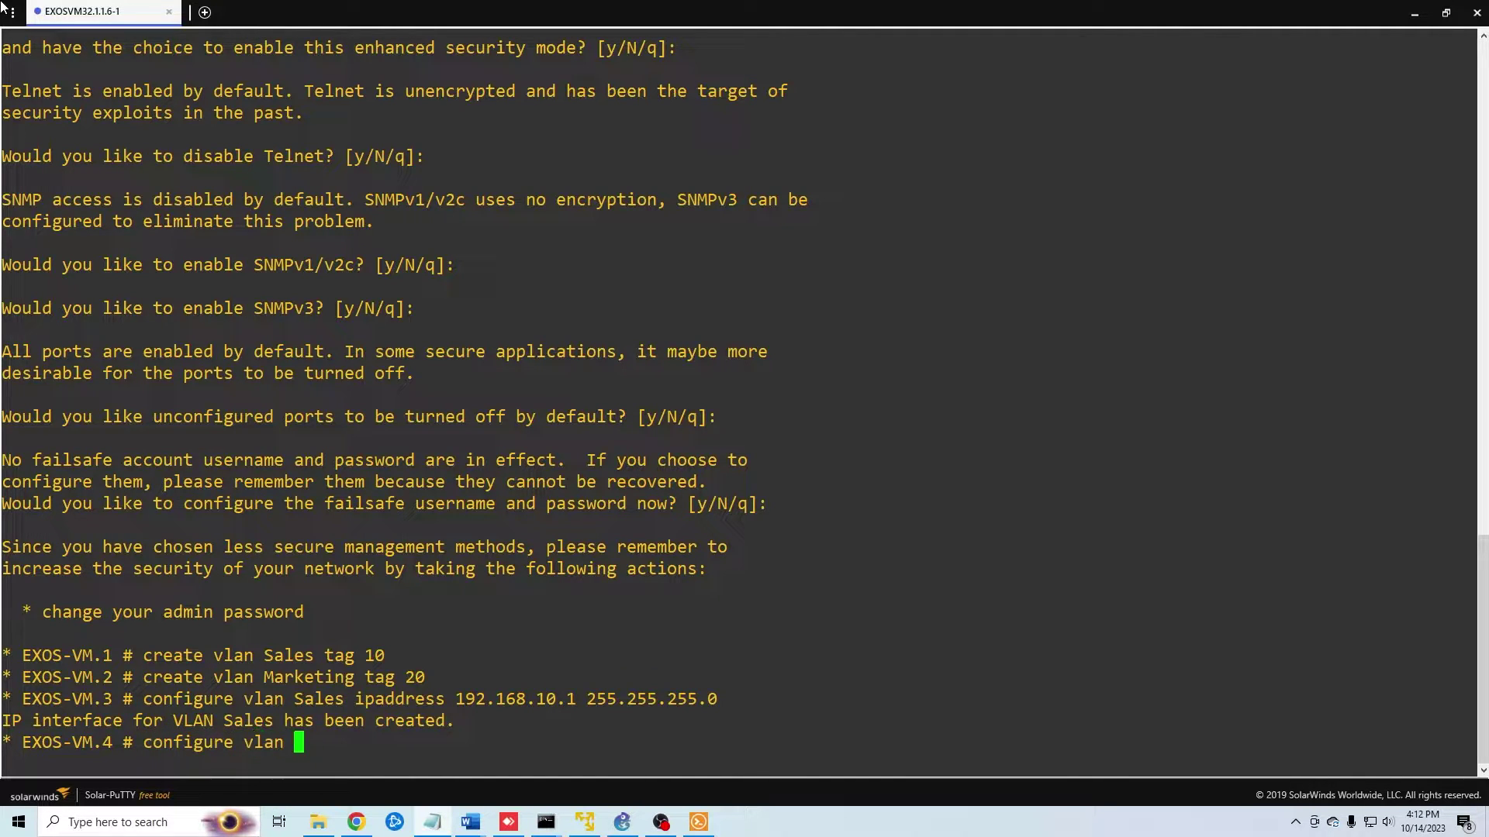
type("Marketing ipaddress 192.168.20.")
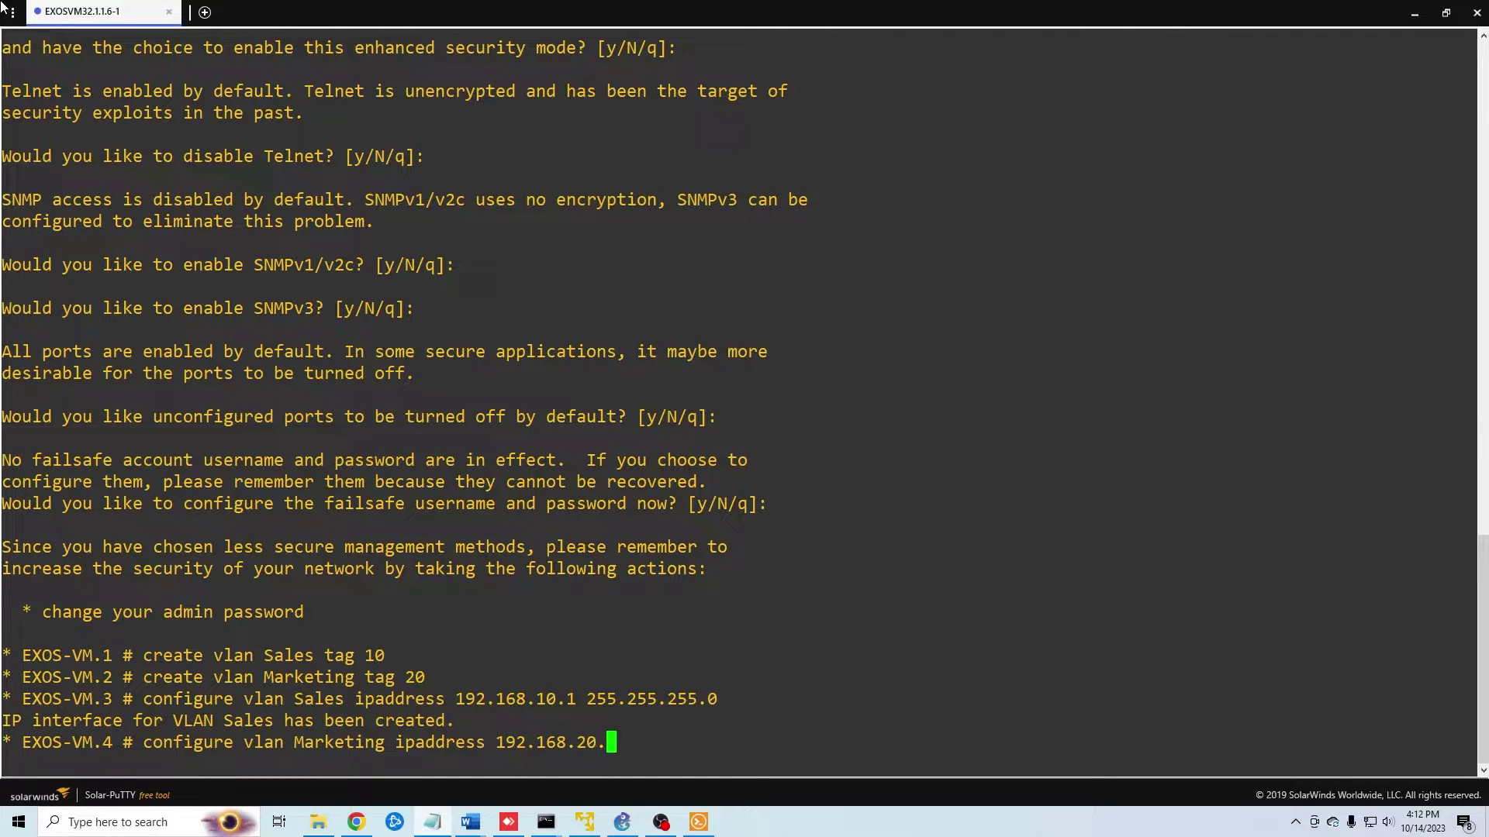
type("1/24")
key("Return")
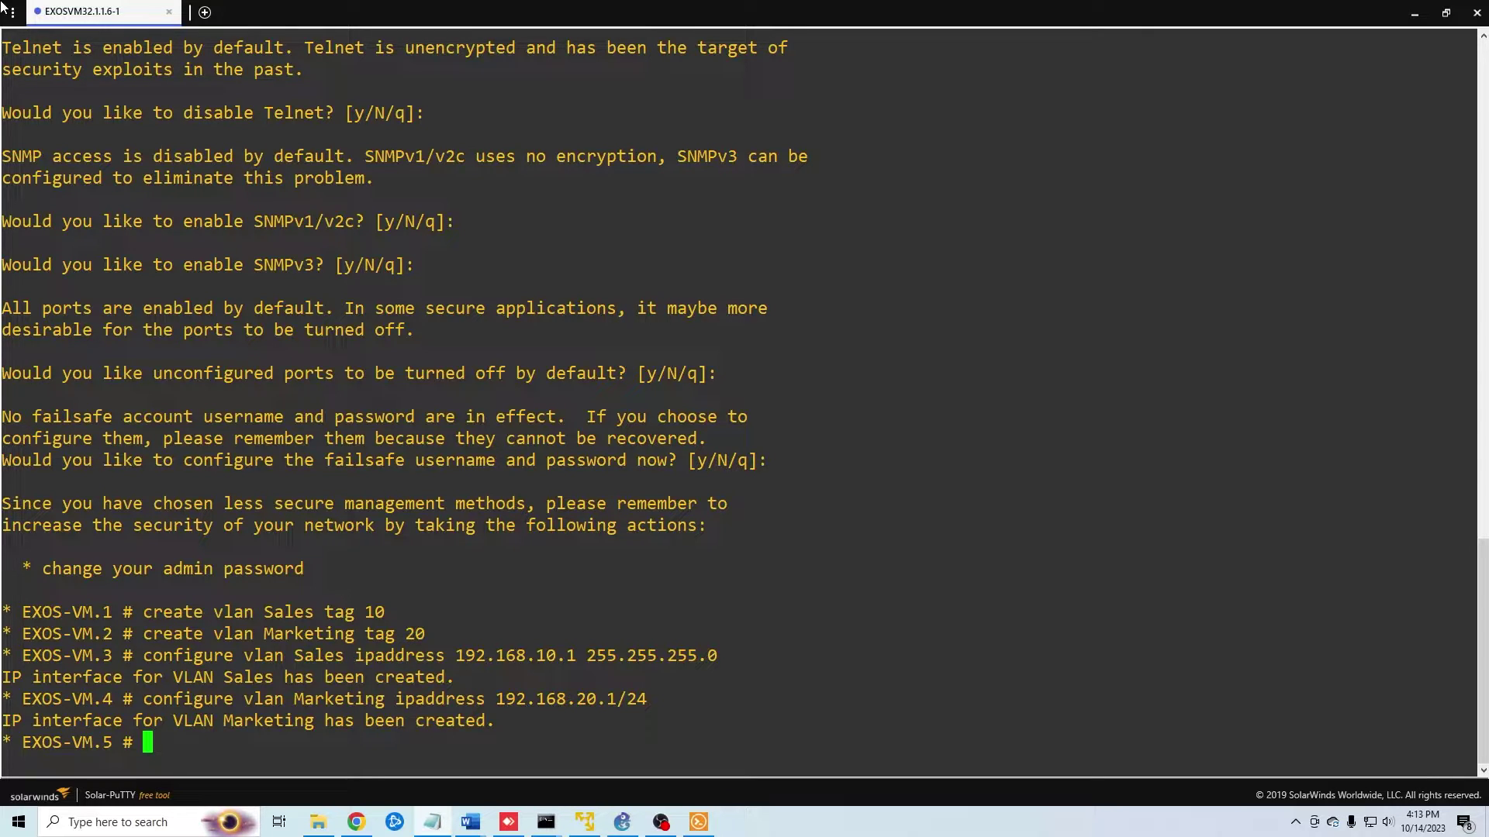
Add port 1 to the Sales VLAN.
type("configure v")
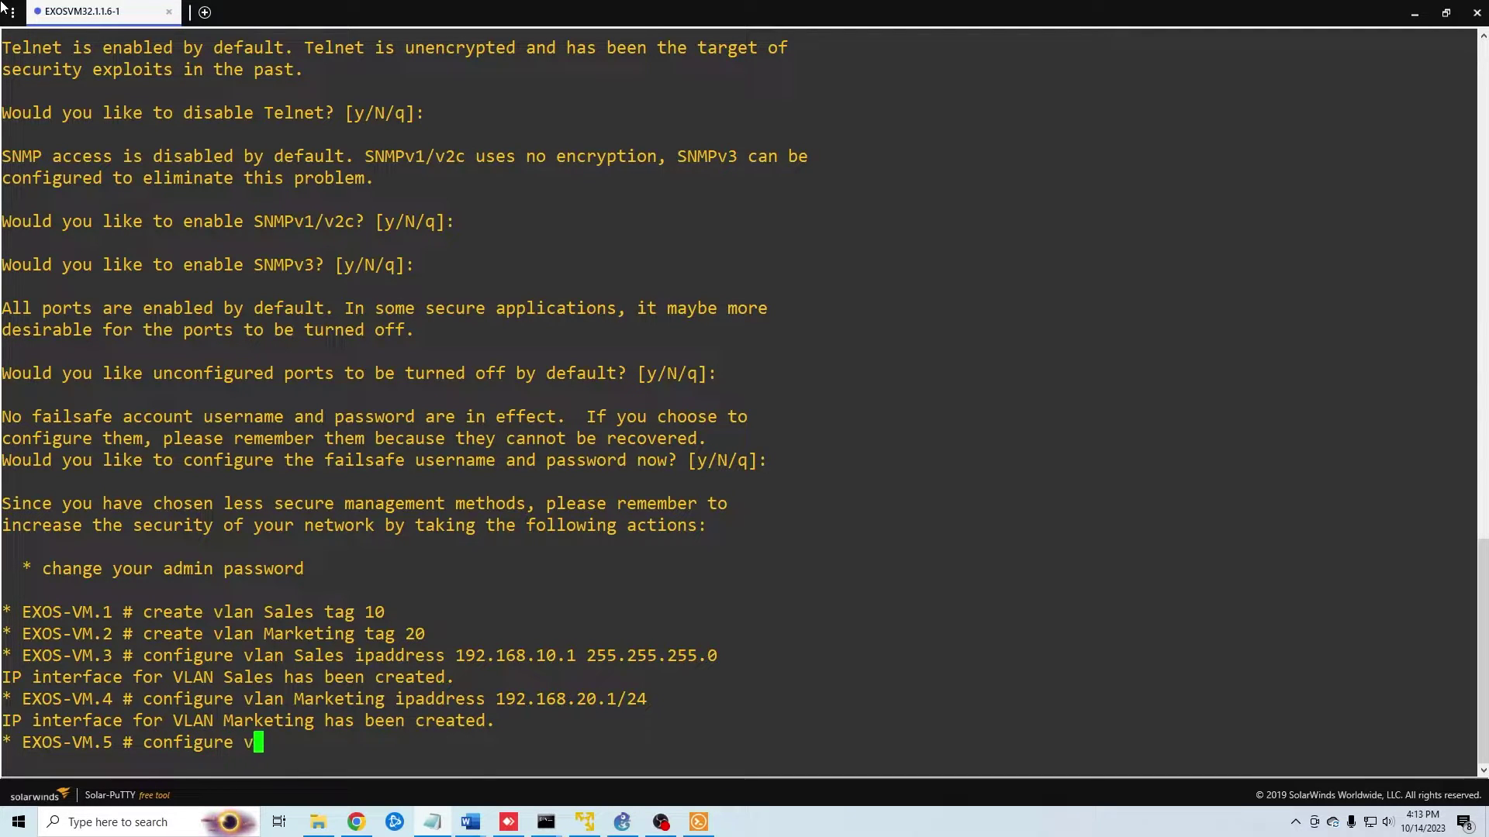
type("lan Sales add ports")
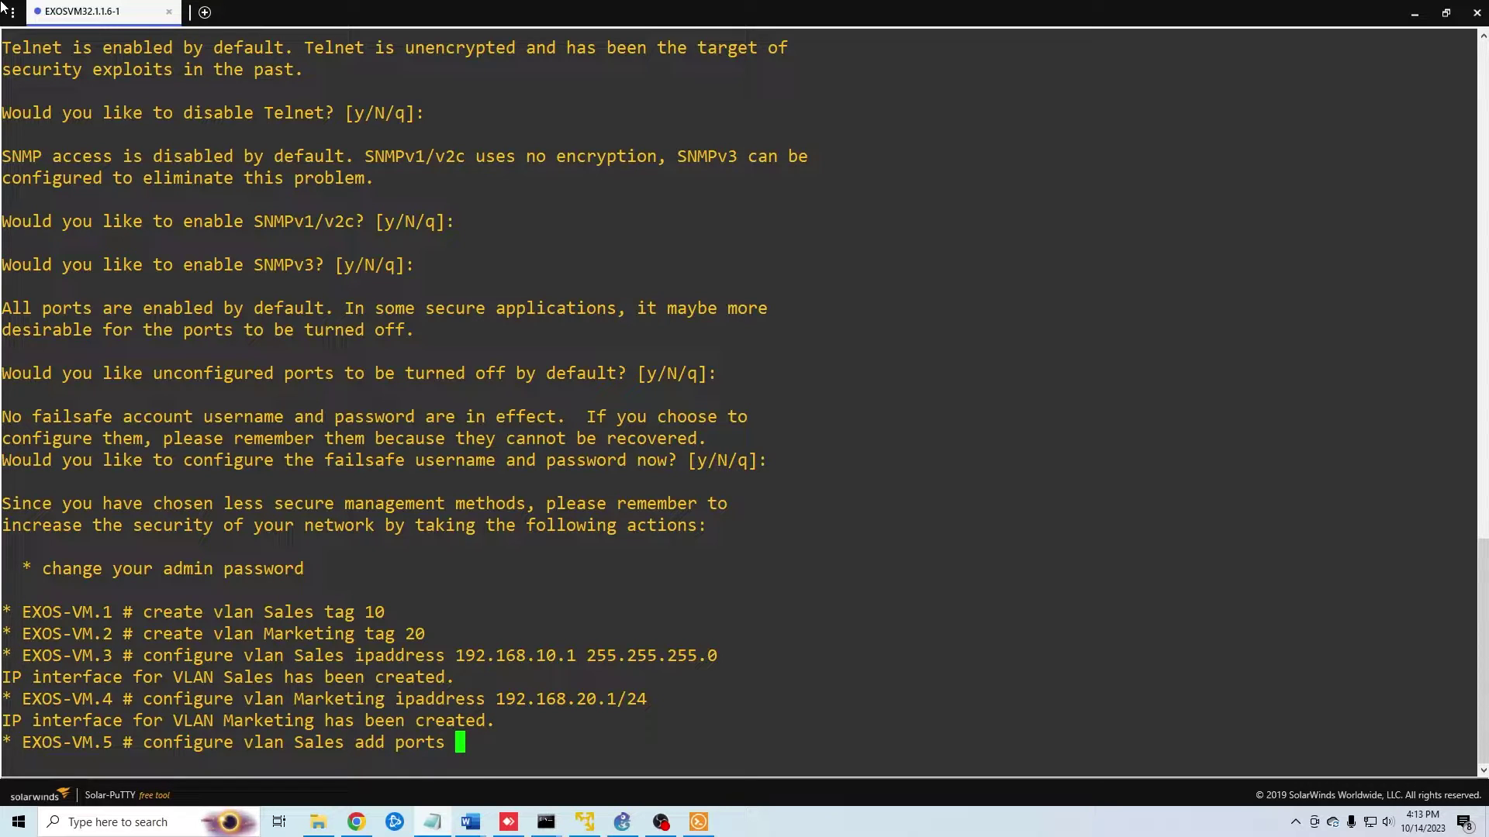
type("1")
key("Return")
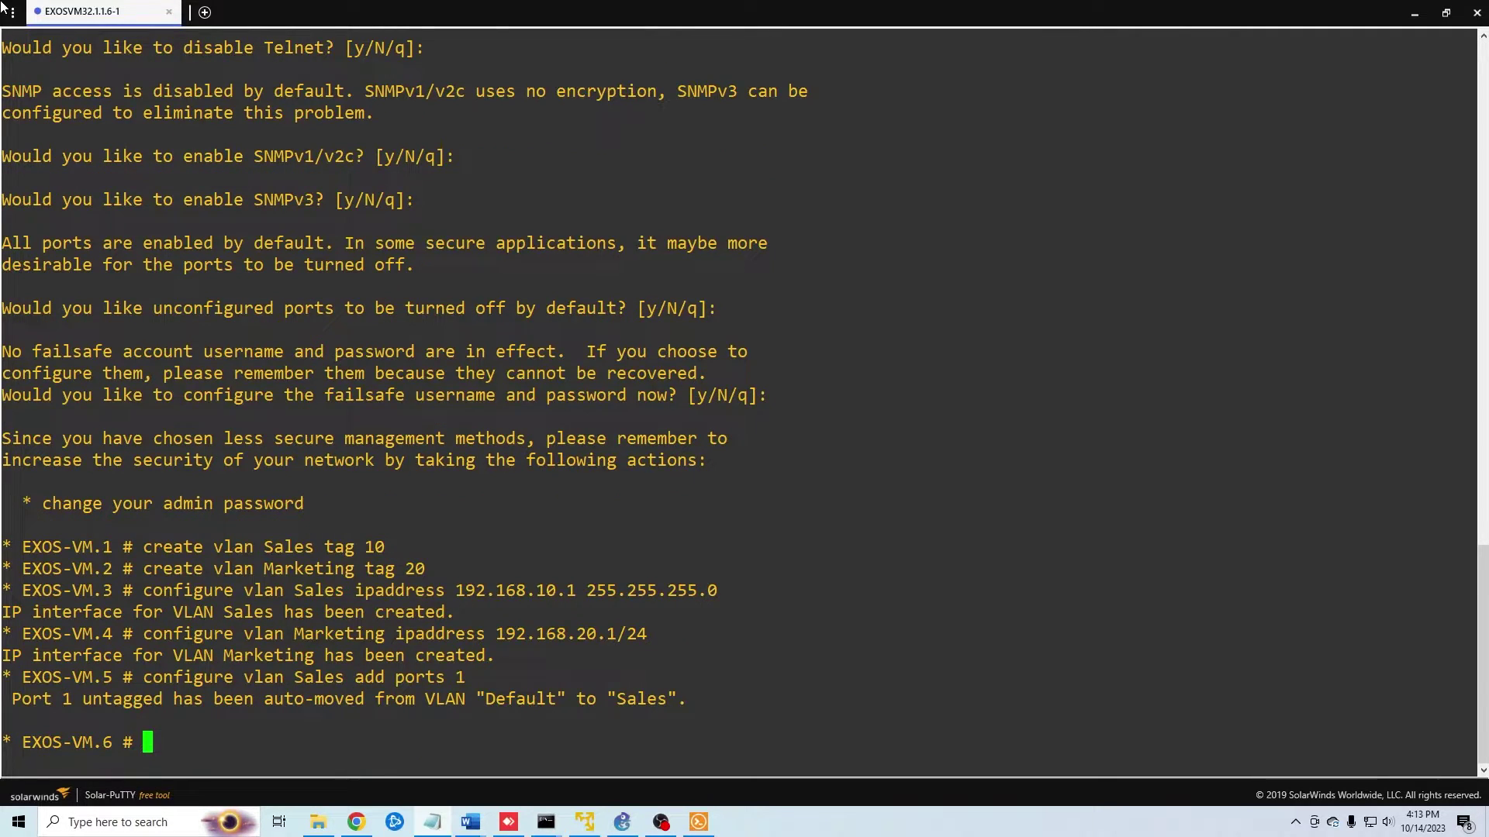
Add port 2 as an untagged port to the Marketing VLAN.
type("configure ")
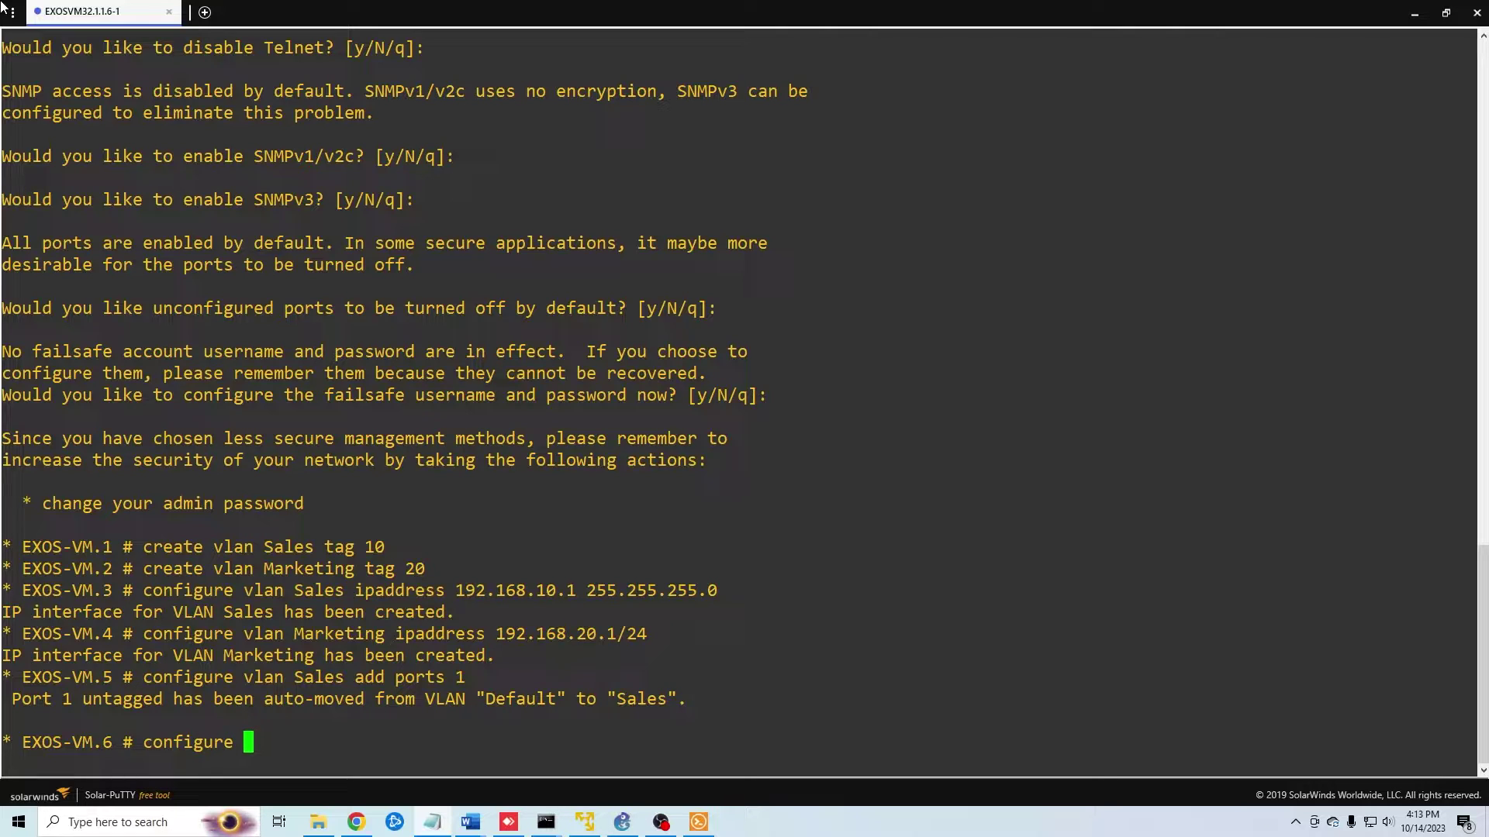
type("vlan Marketing ")
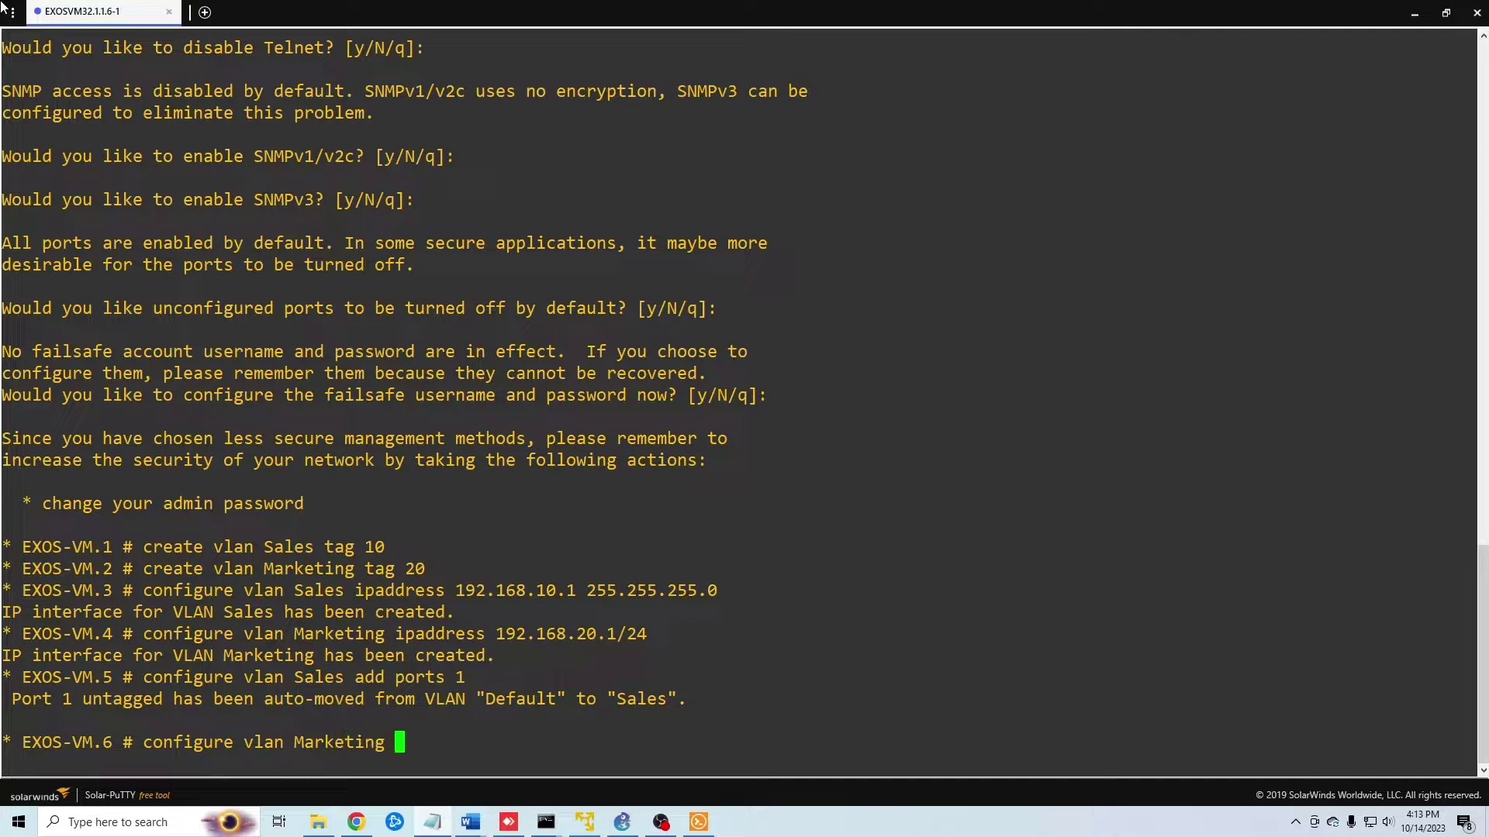
type("add ports 2")
type(",")
type("untagged")
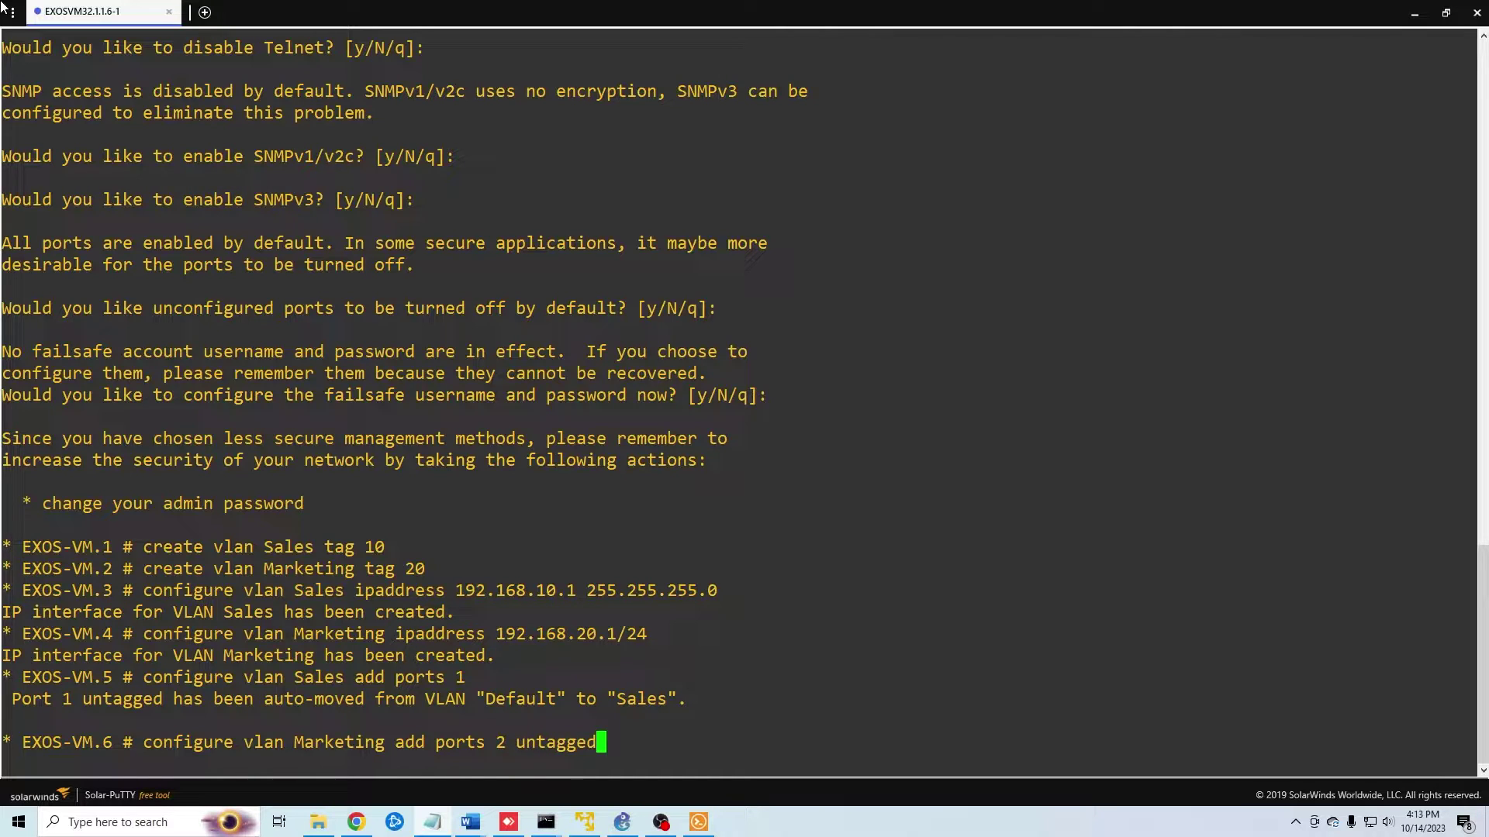
key("Return")
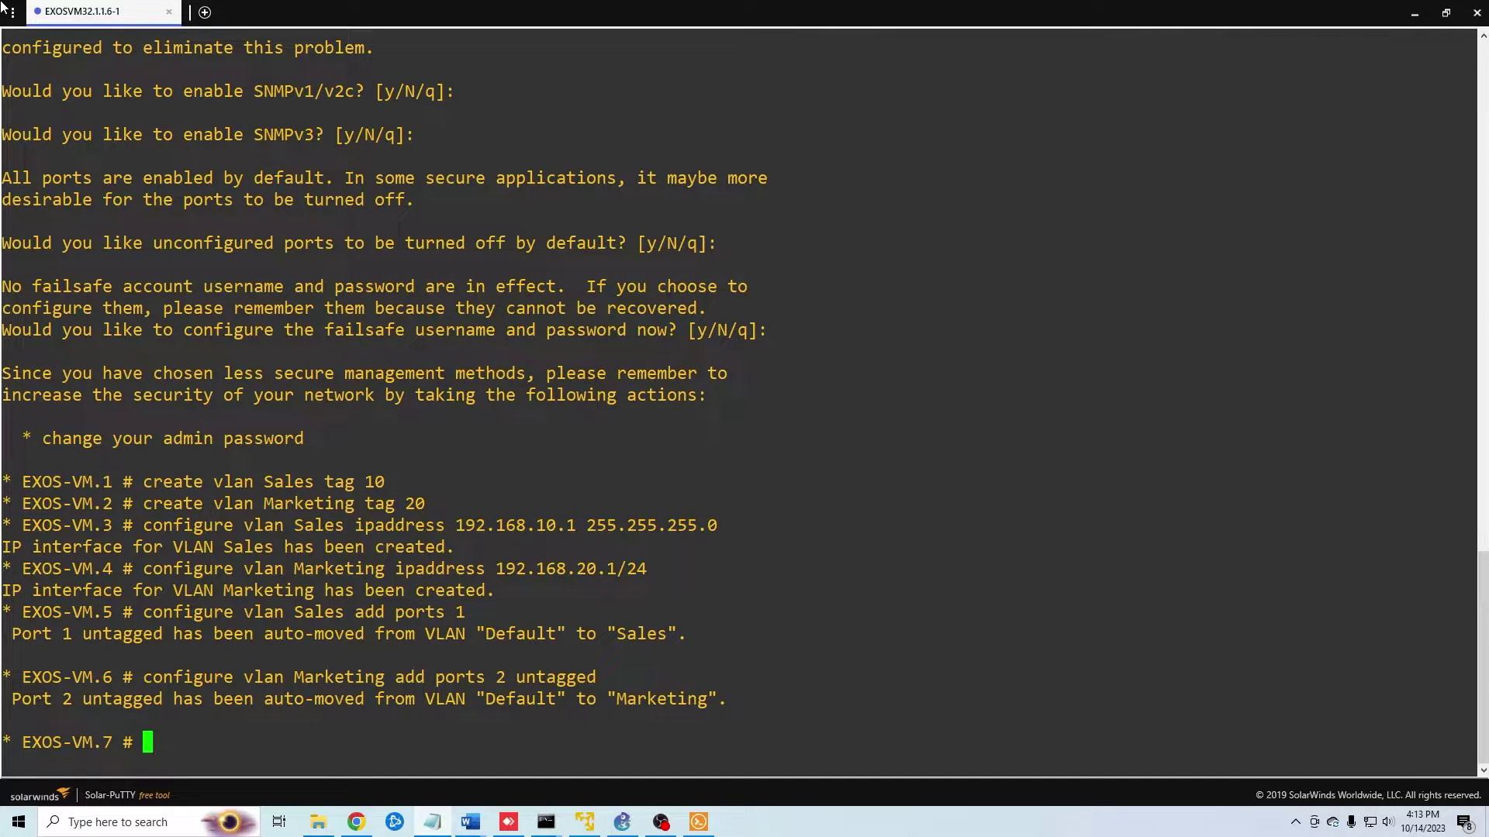
Display the switch's VLAN table with show vlan to check the names, tags, addresses and ports.
type("show vlans")
key("Return")
type("show vlan")
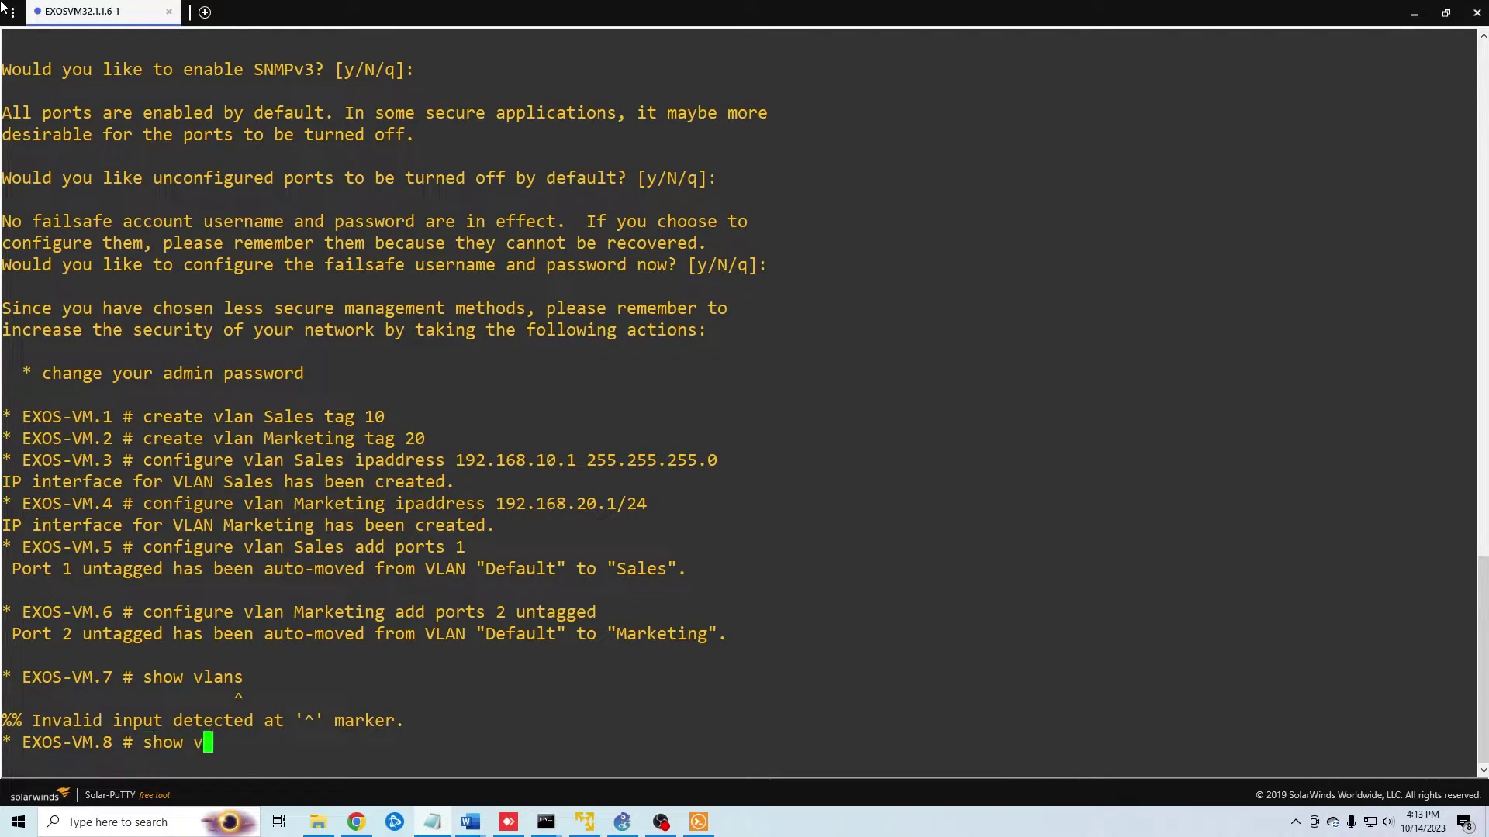
key("Return")
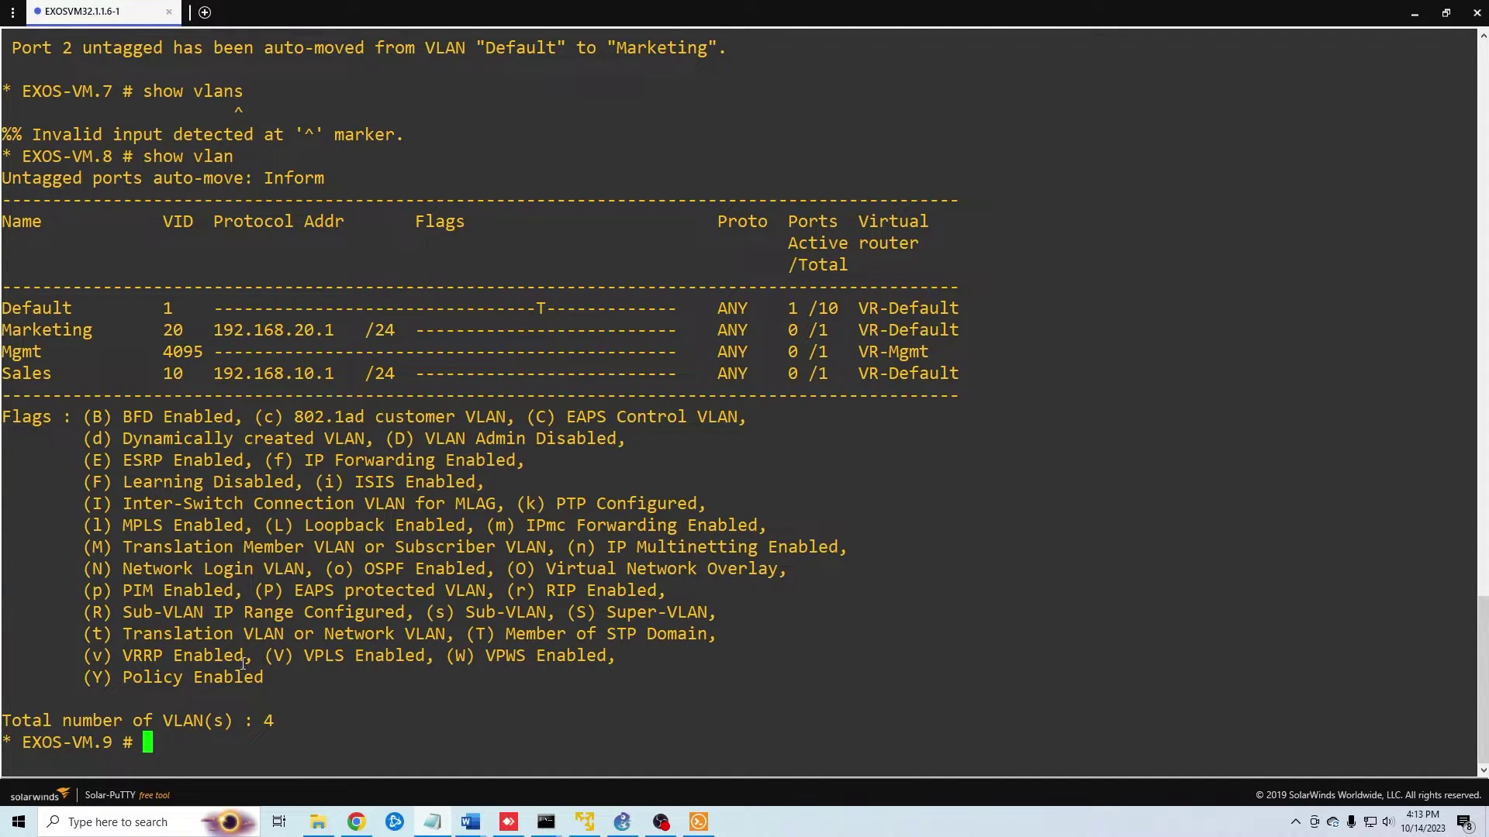
key("Return")
key("Return")
key("Return")
key("Return")
key("Return")
key("Return")
key("Return")
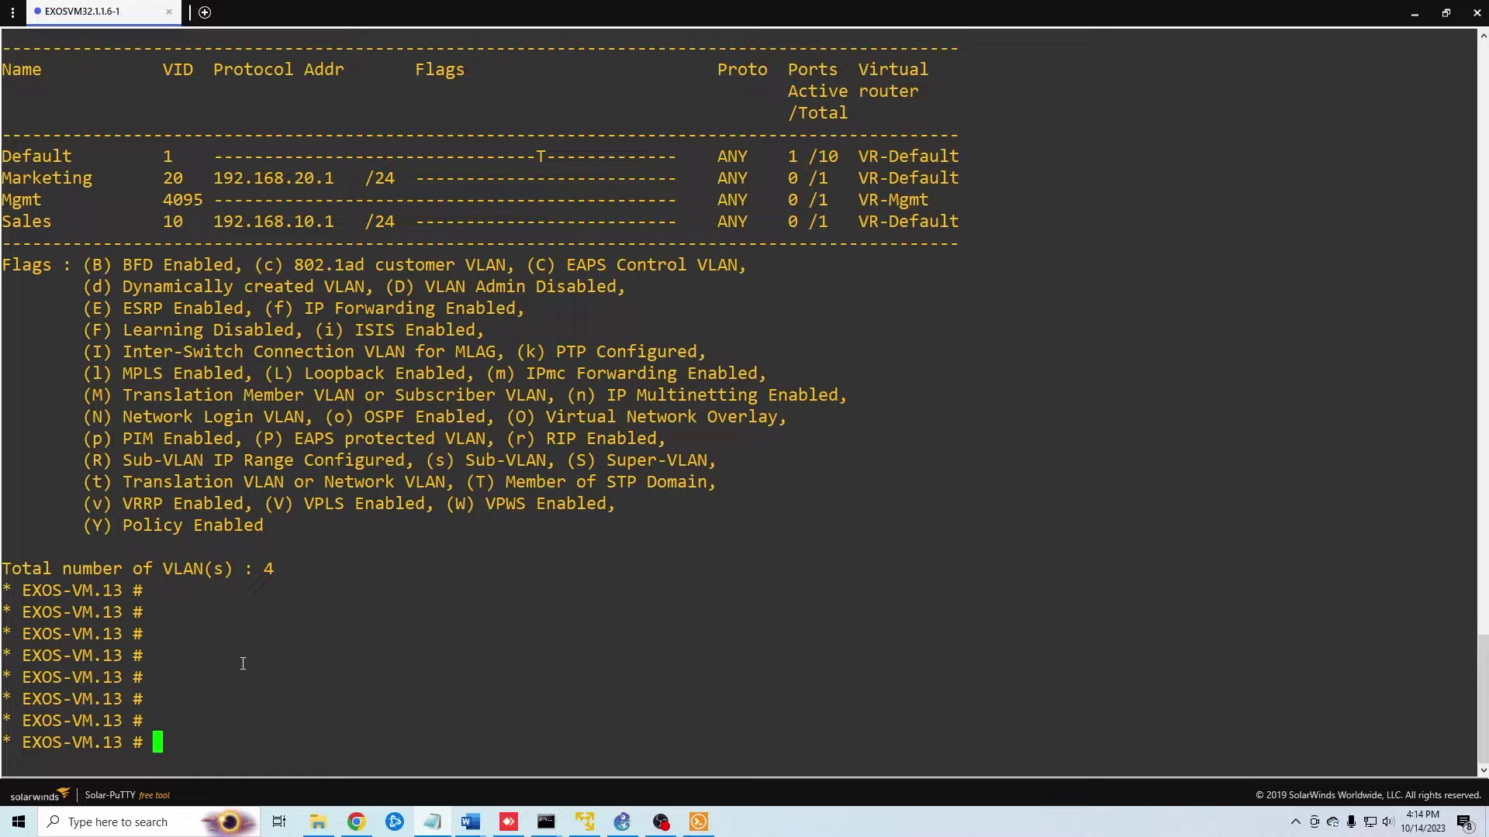
Display the Marketing VLAN's details with show vlan Marketing and page through to the end of the output.
type("show vlan M")
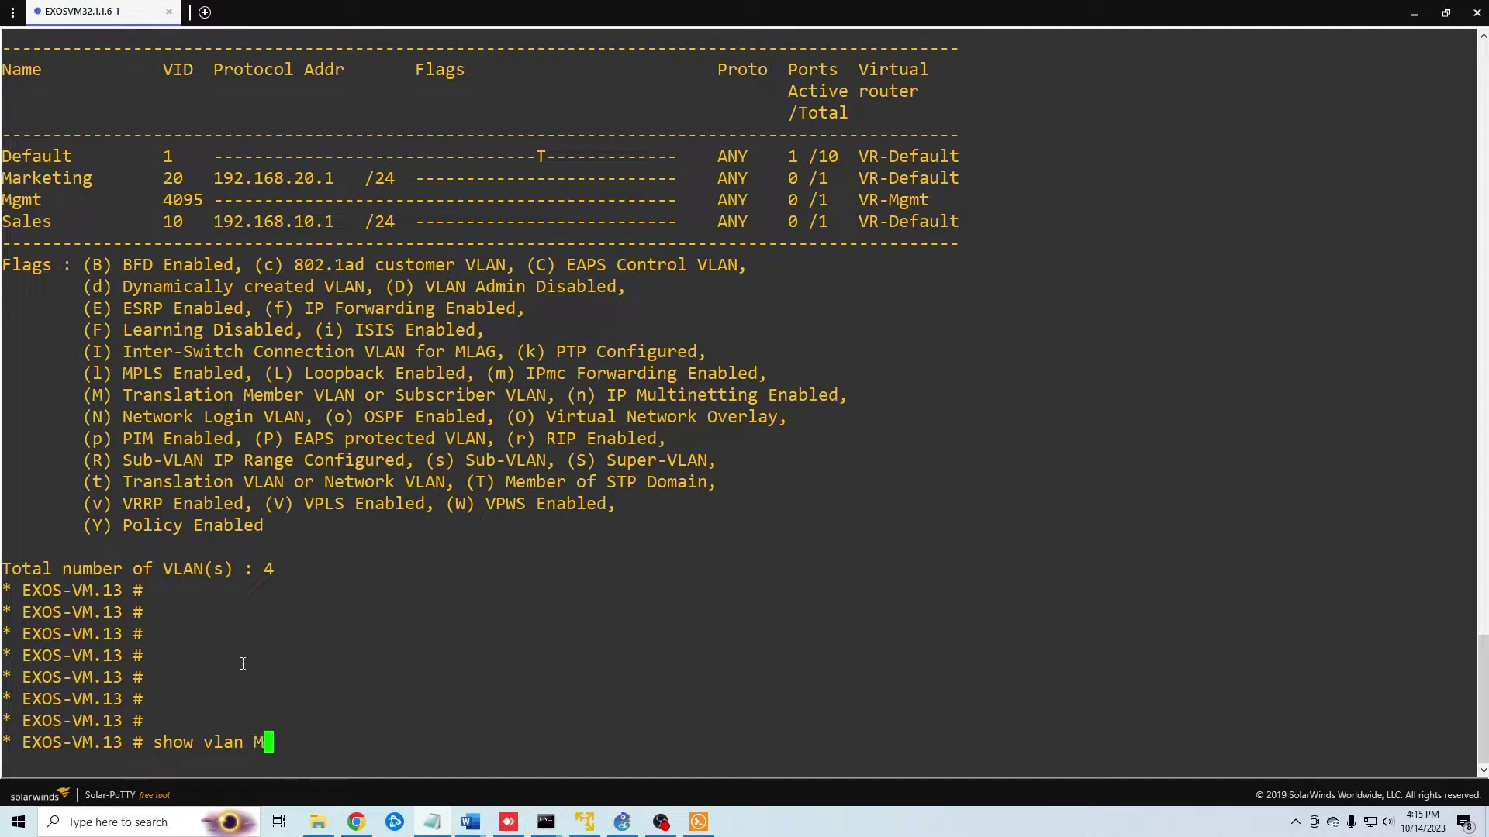
type("arketing")
key("Return")
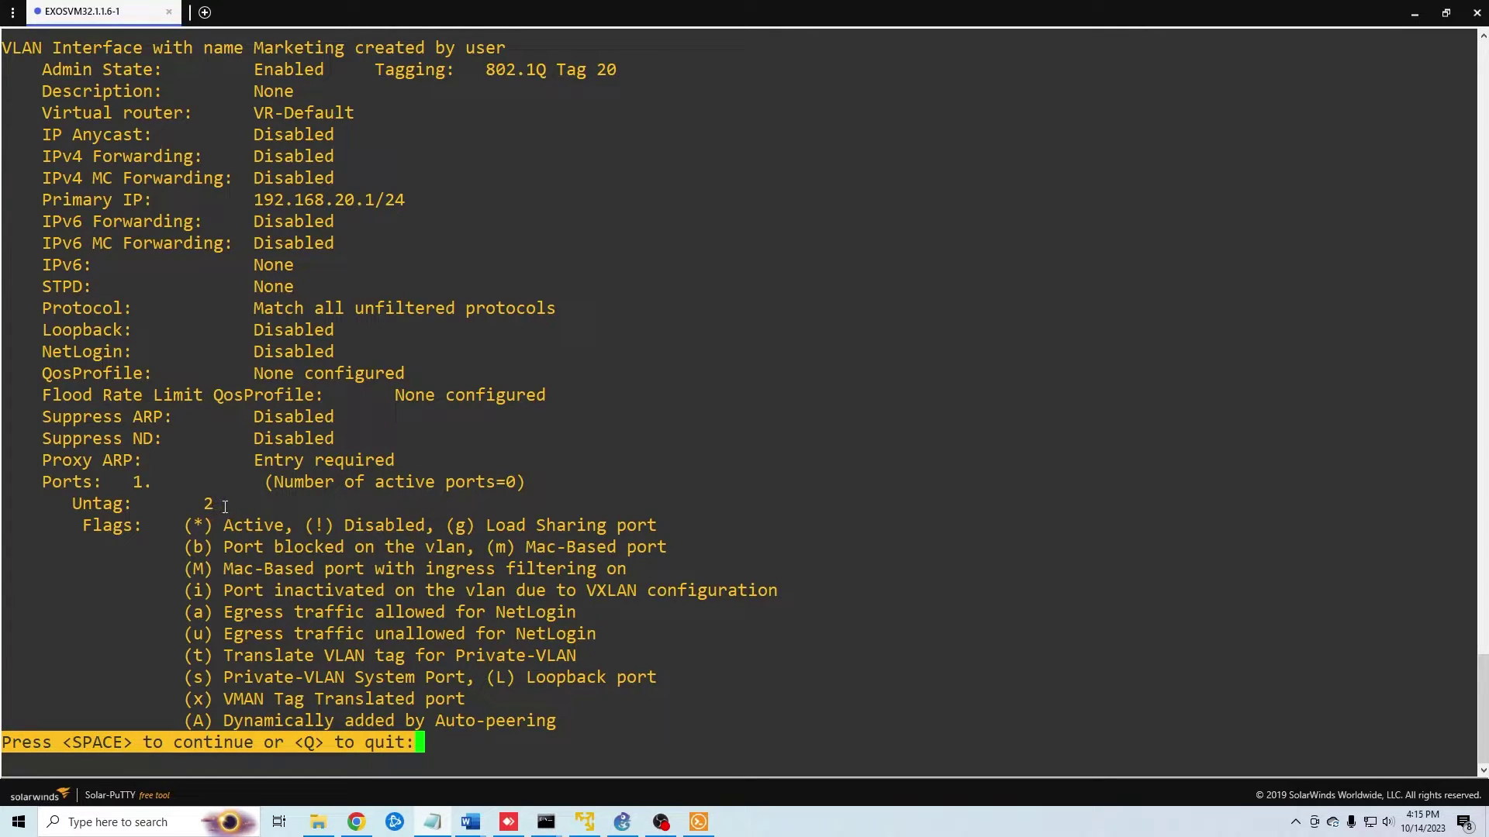
key("space")
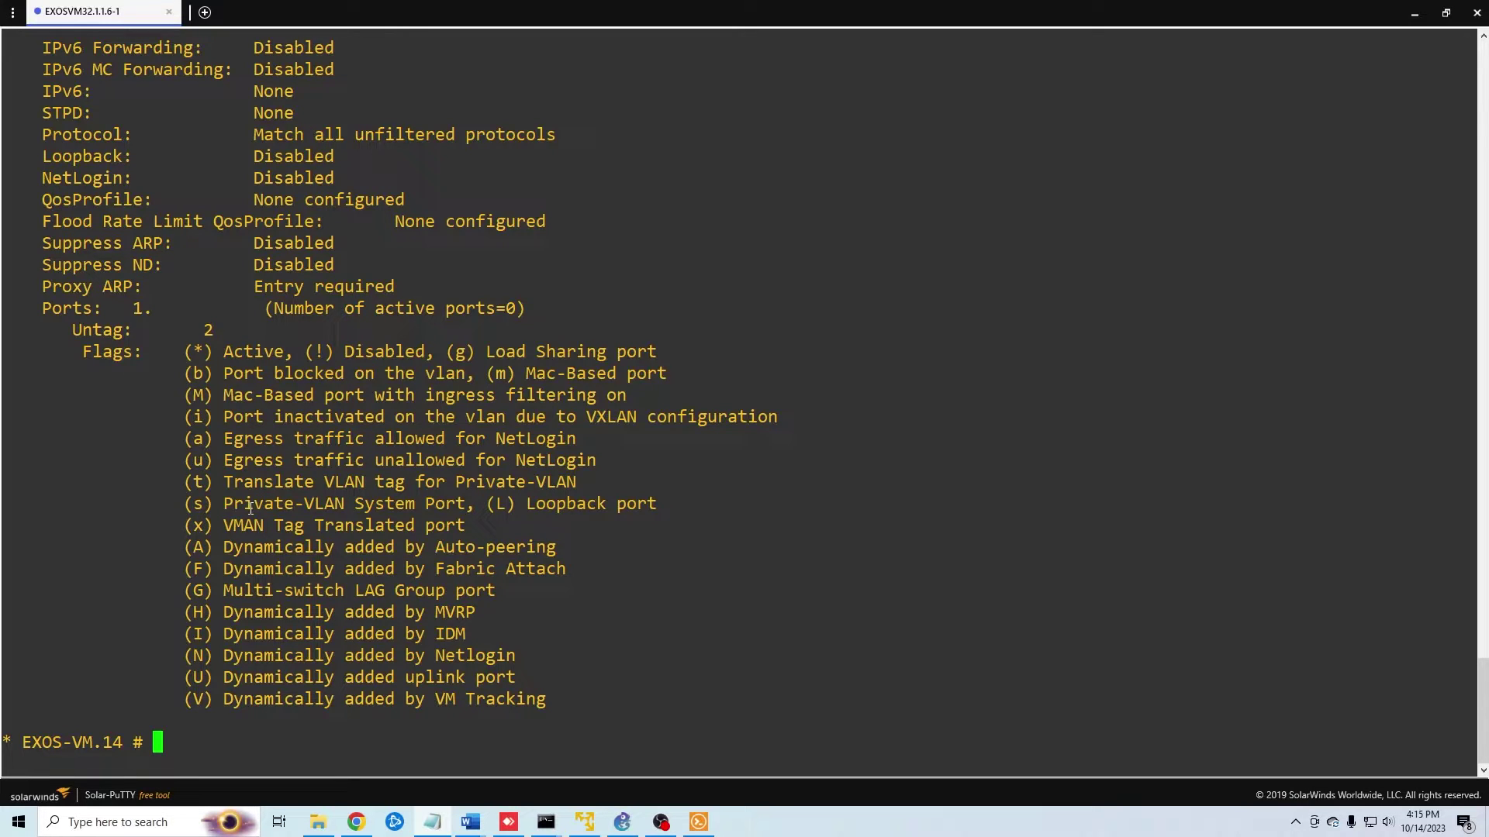
Enable DHCP on port 1 for the Sales VLAN and on port 2 for the Marketing VLAN.
type("enable dhcp ports 1 ")
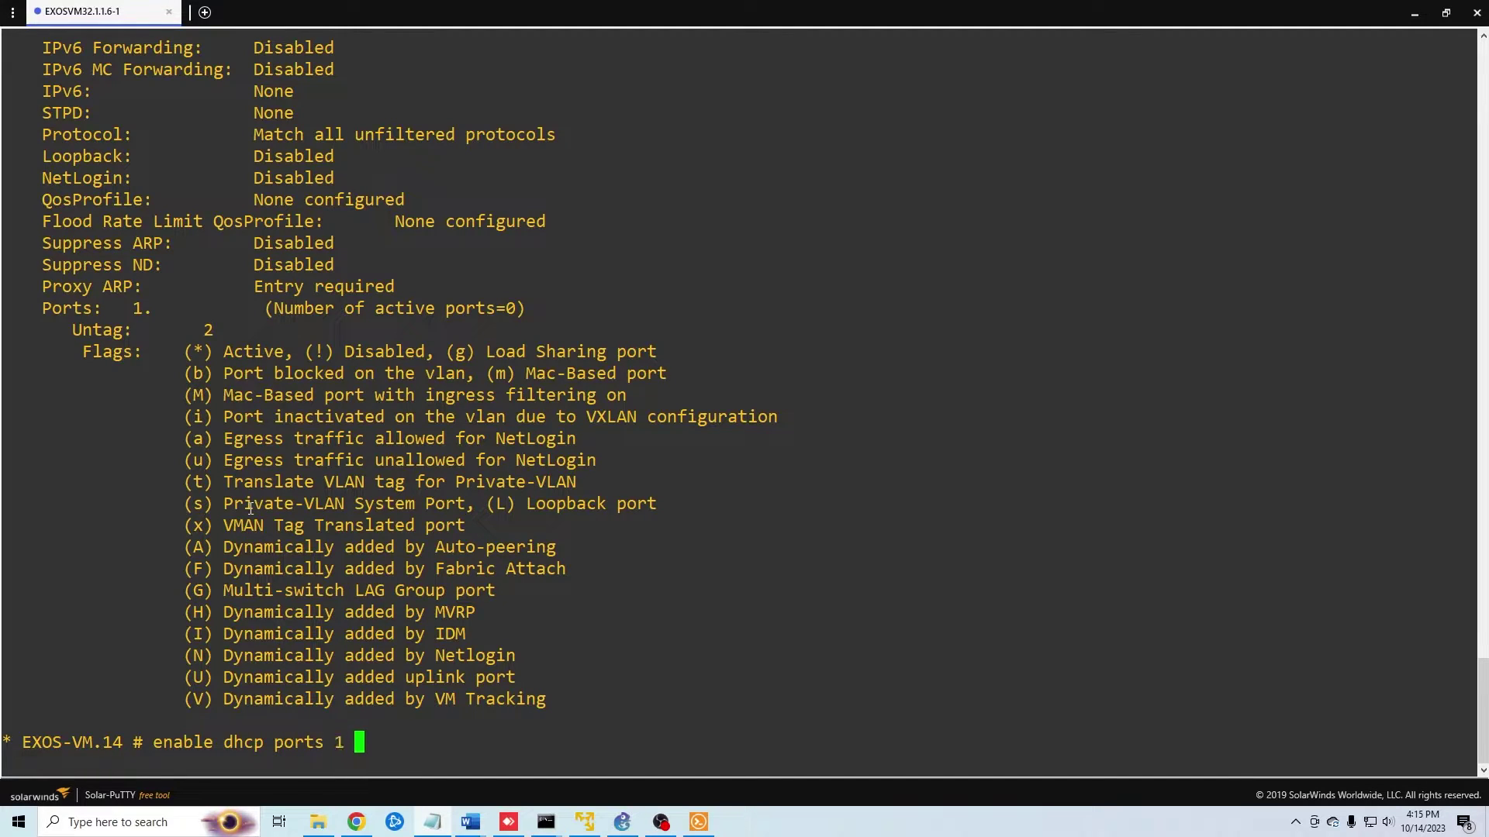
type("vlan Sales")
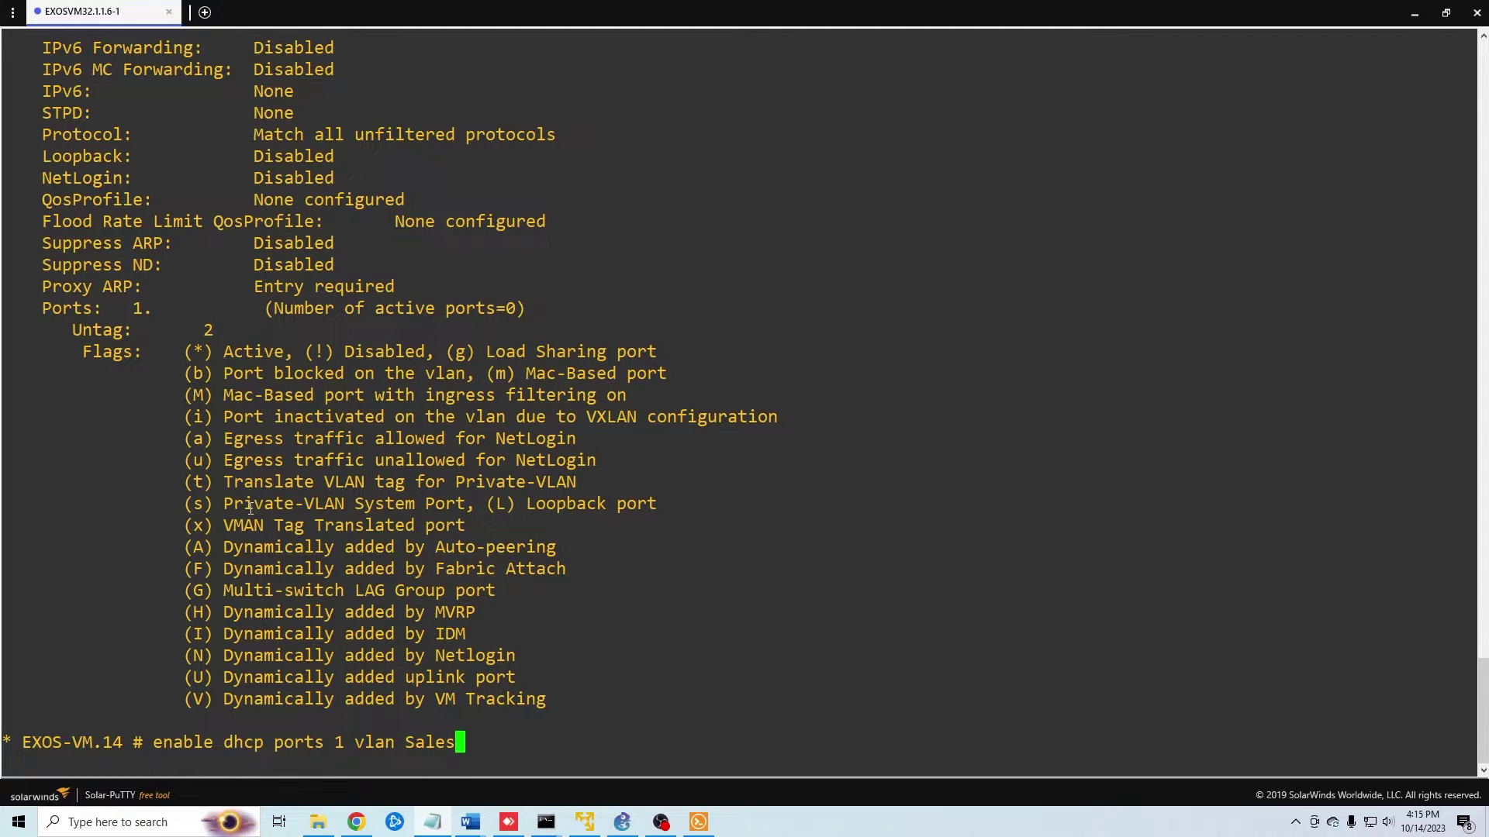
key("Return")
type("enable dhcp ports 2 vlan Marketing")
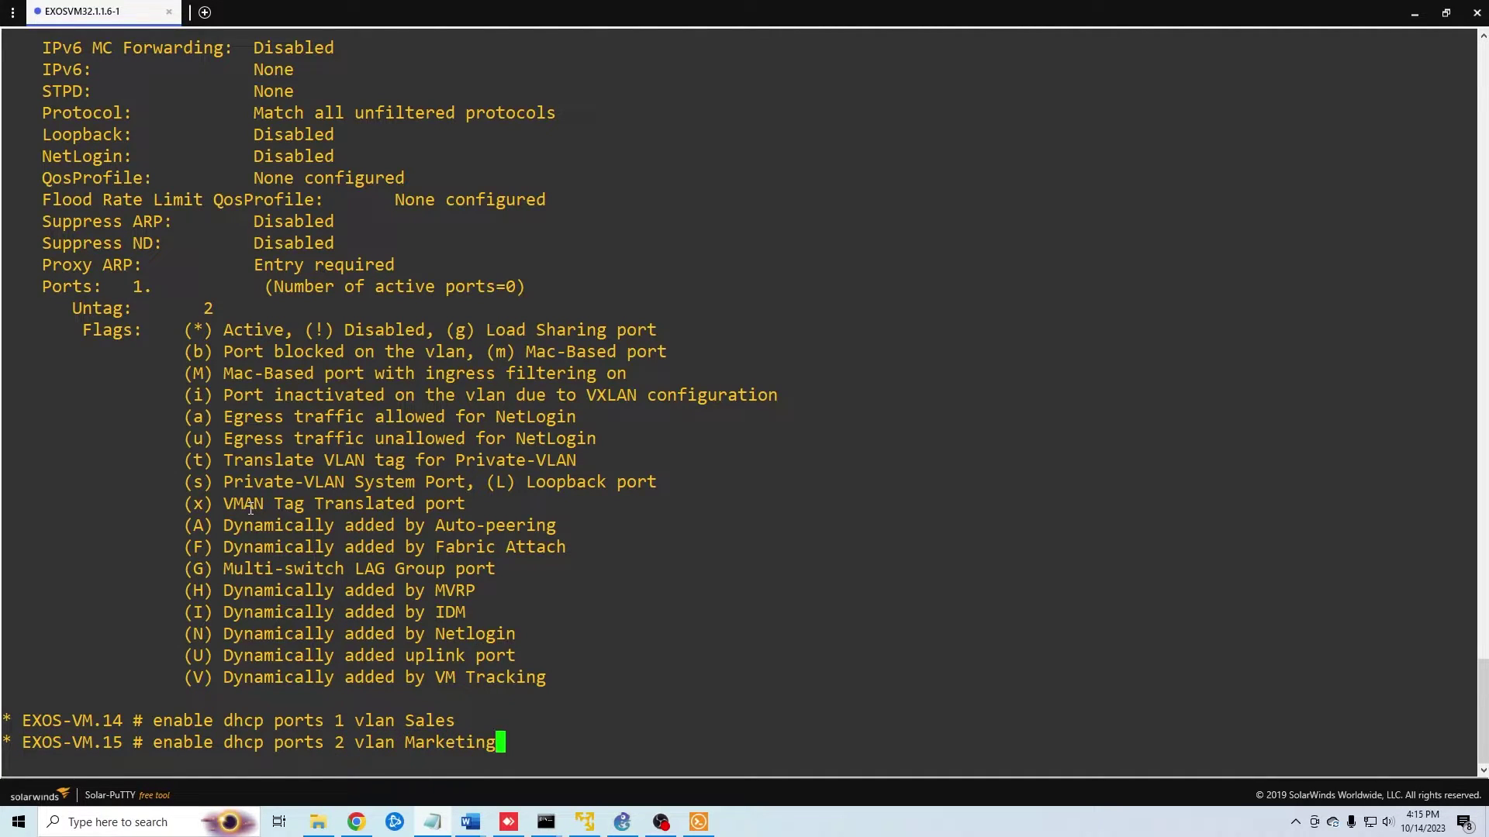
key("Return")
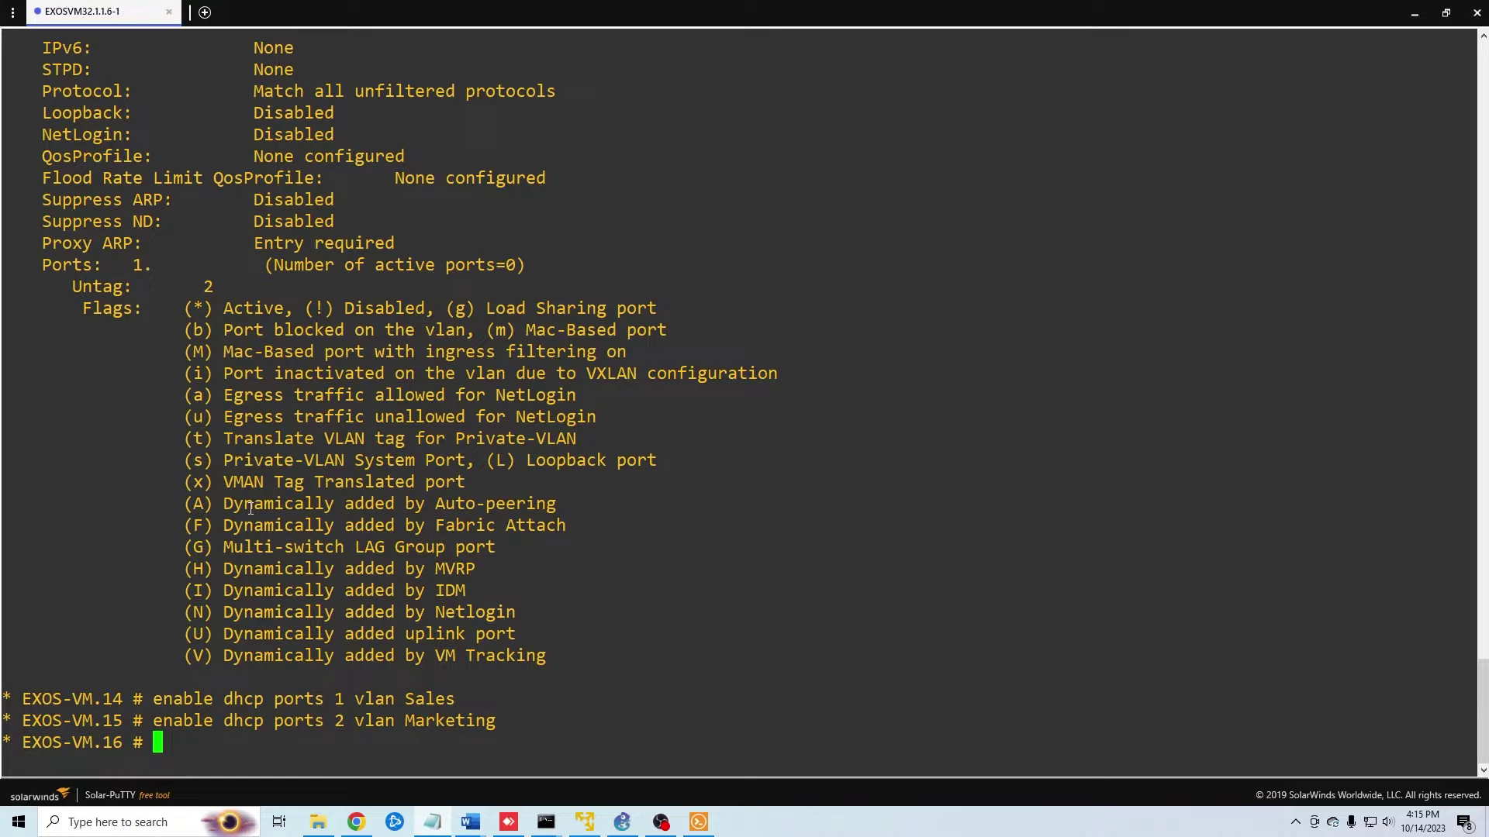
Configure the Sales VLAN's DHCP address range as 192.168.10.100 - 192.168.10.110.
type("config")
key("BackSpace")
key("BackSpace")
key("BackSpace")
key("BackSpace")
type("nfigure ")
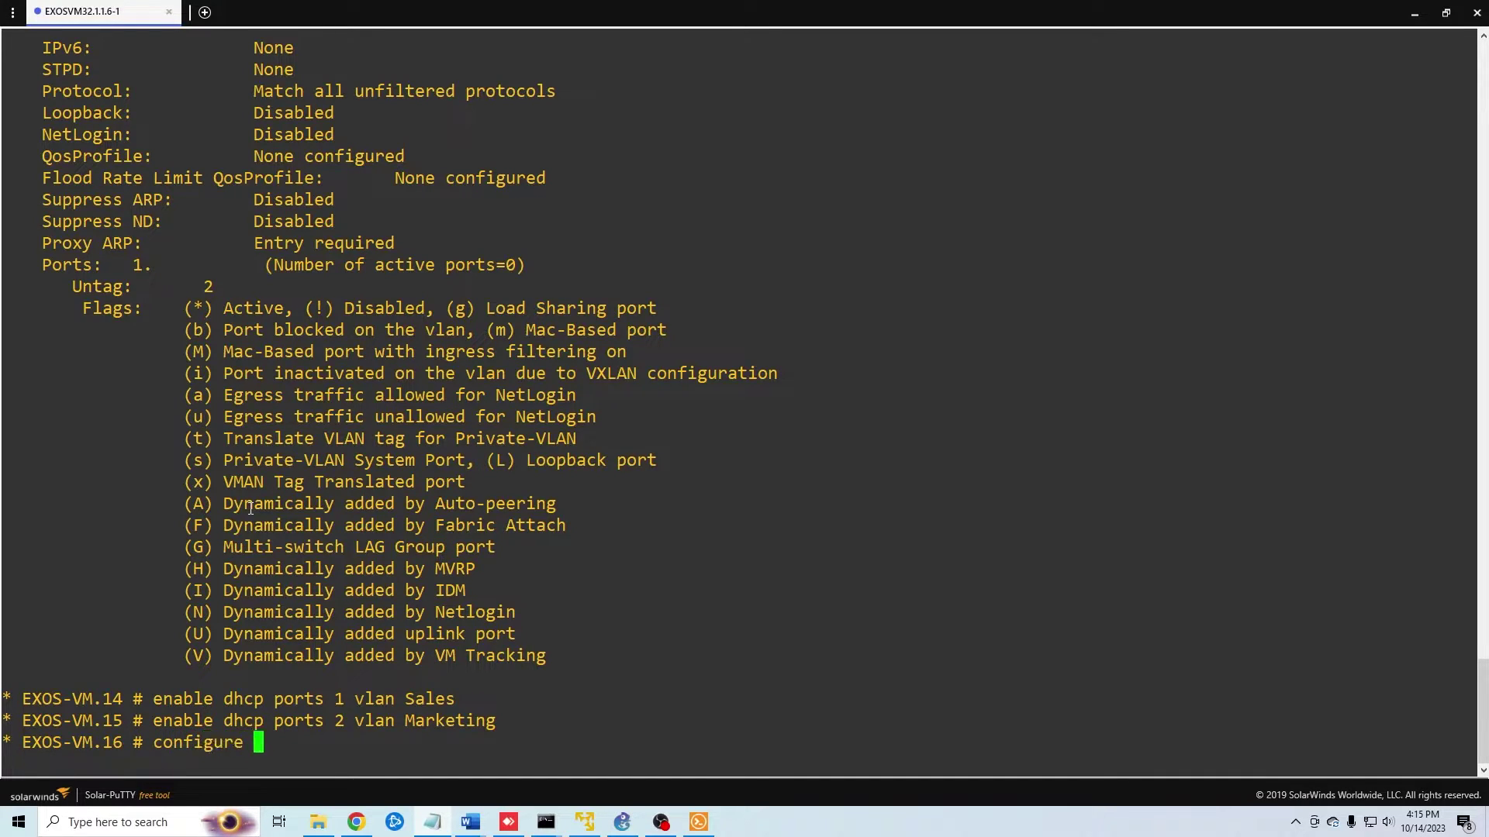
type("vlan Sales dh")
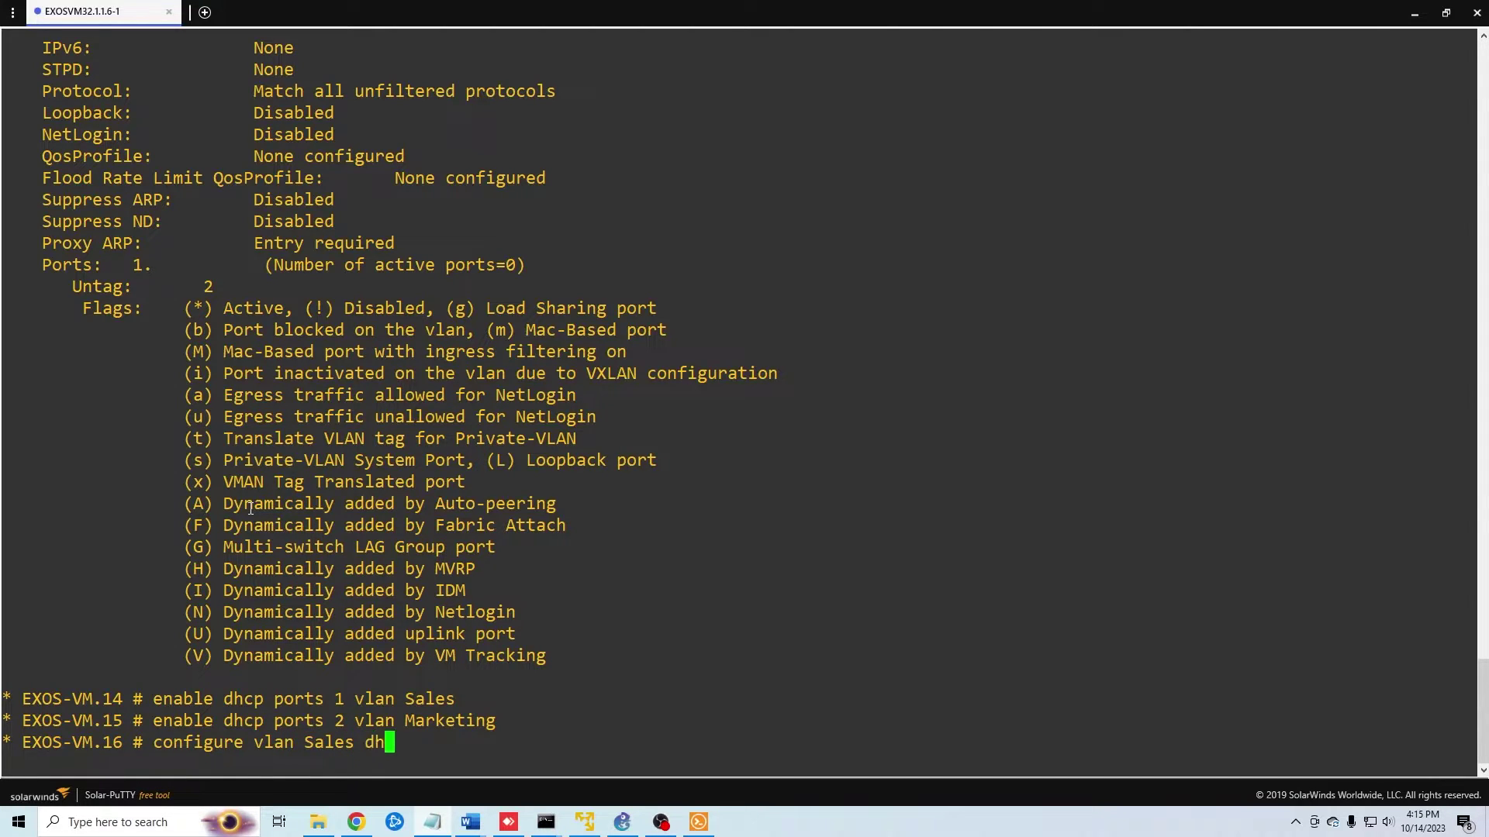
type("cp-addre")
key("Tab")
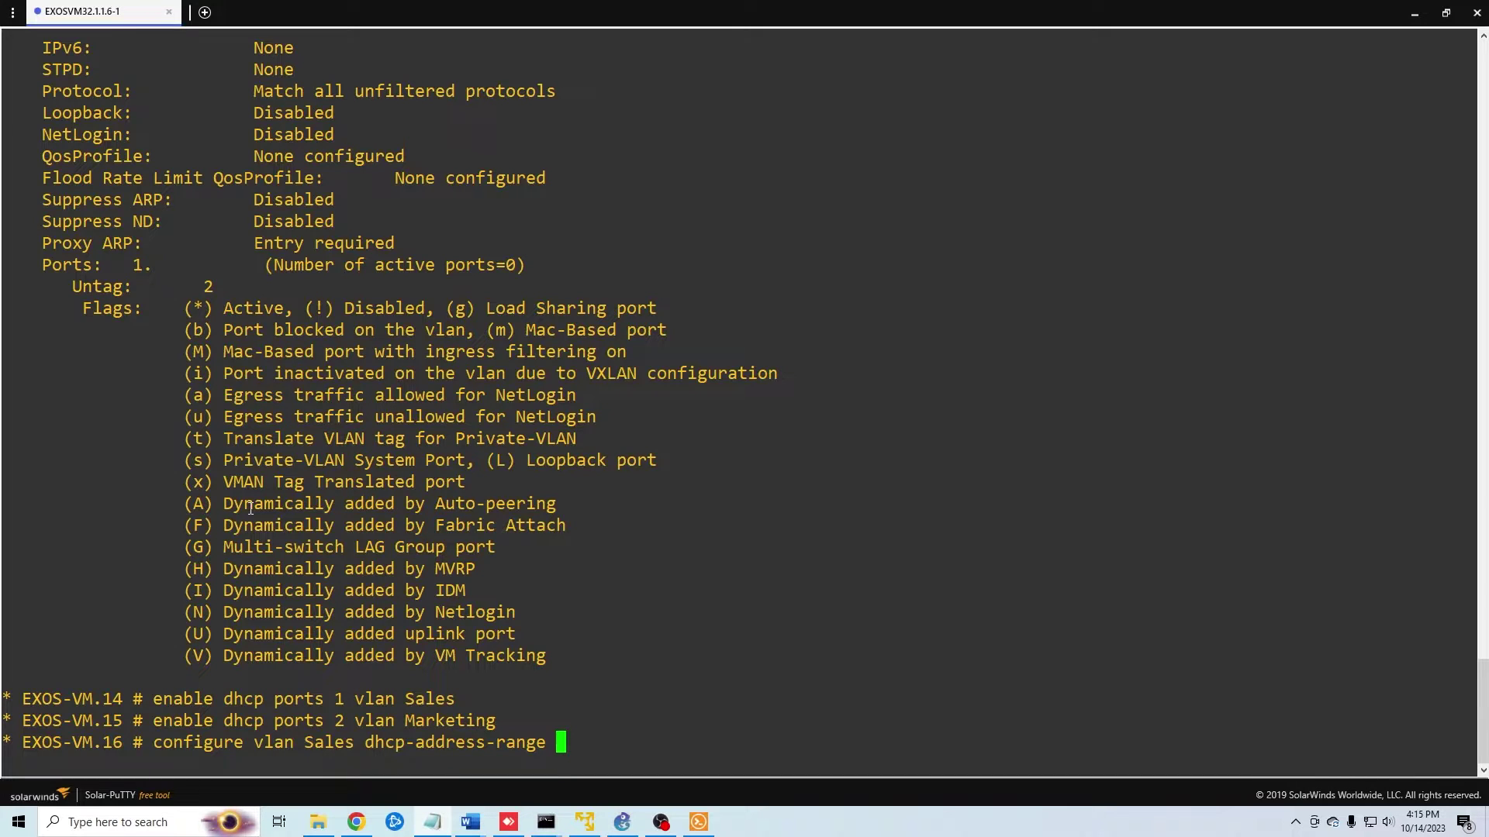
type("192.168.10.100 ")
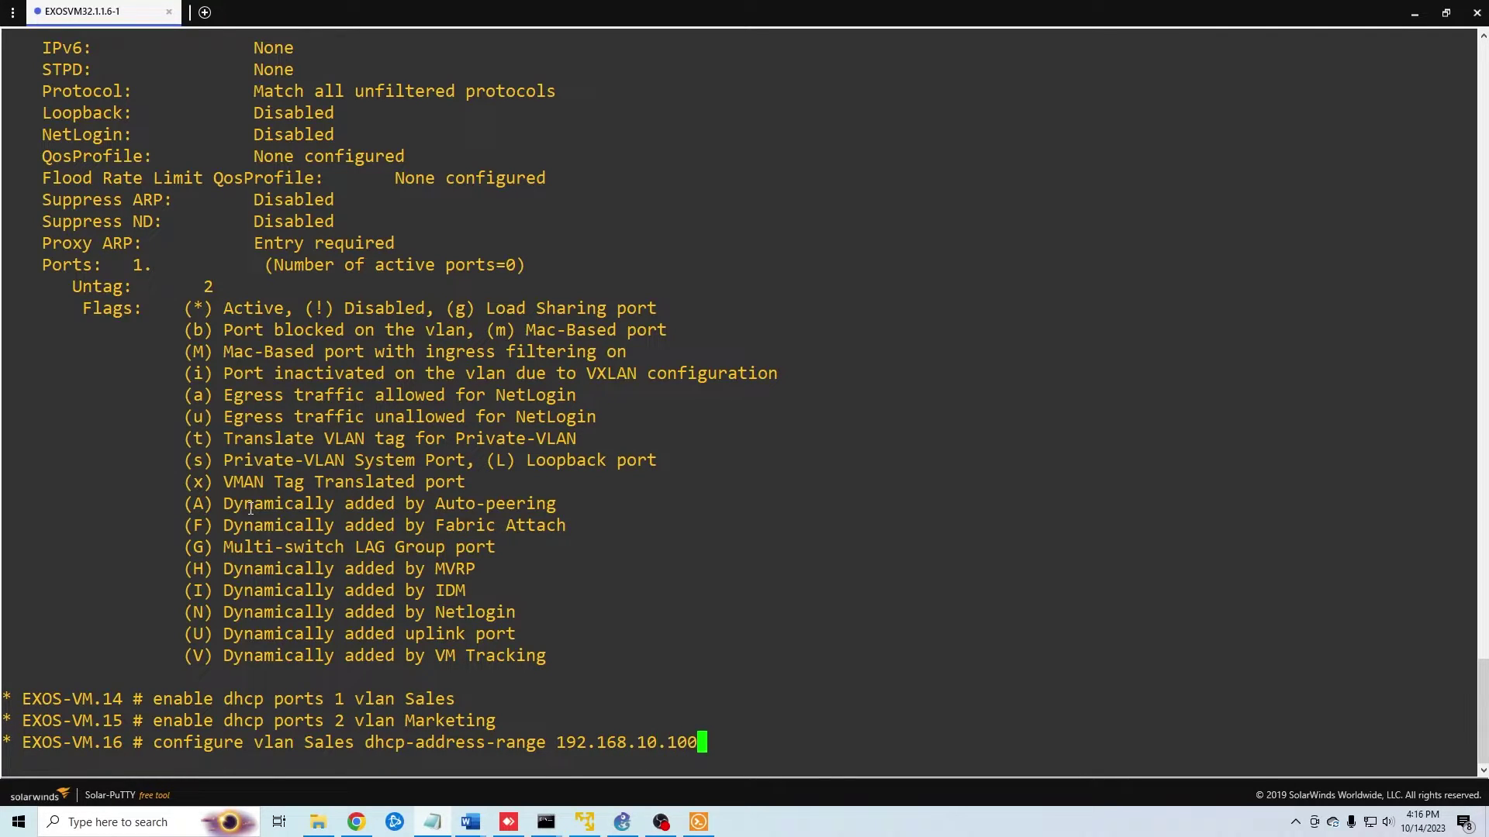
type("- 192.168.10.110")
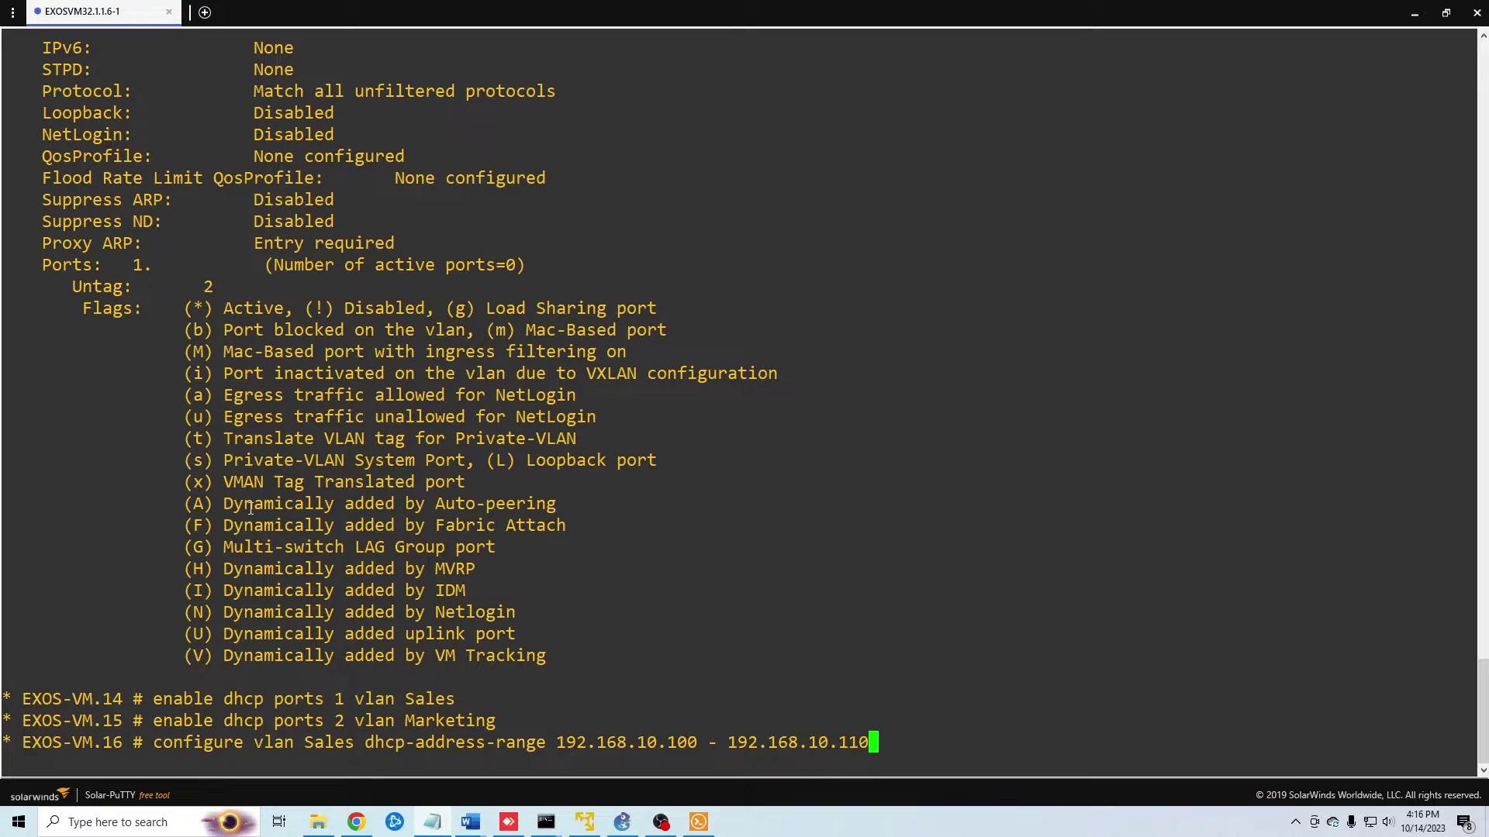
key("Return")
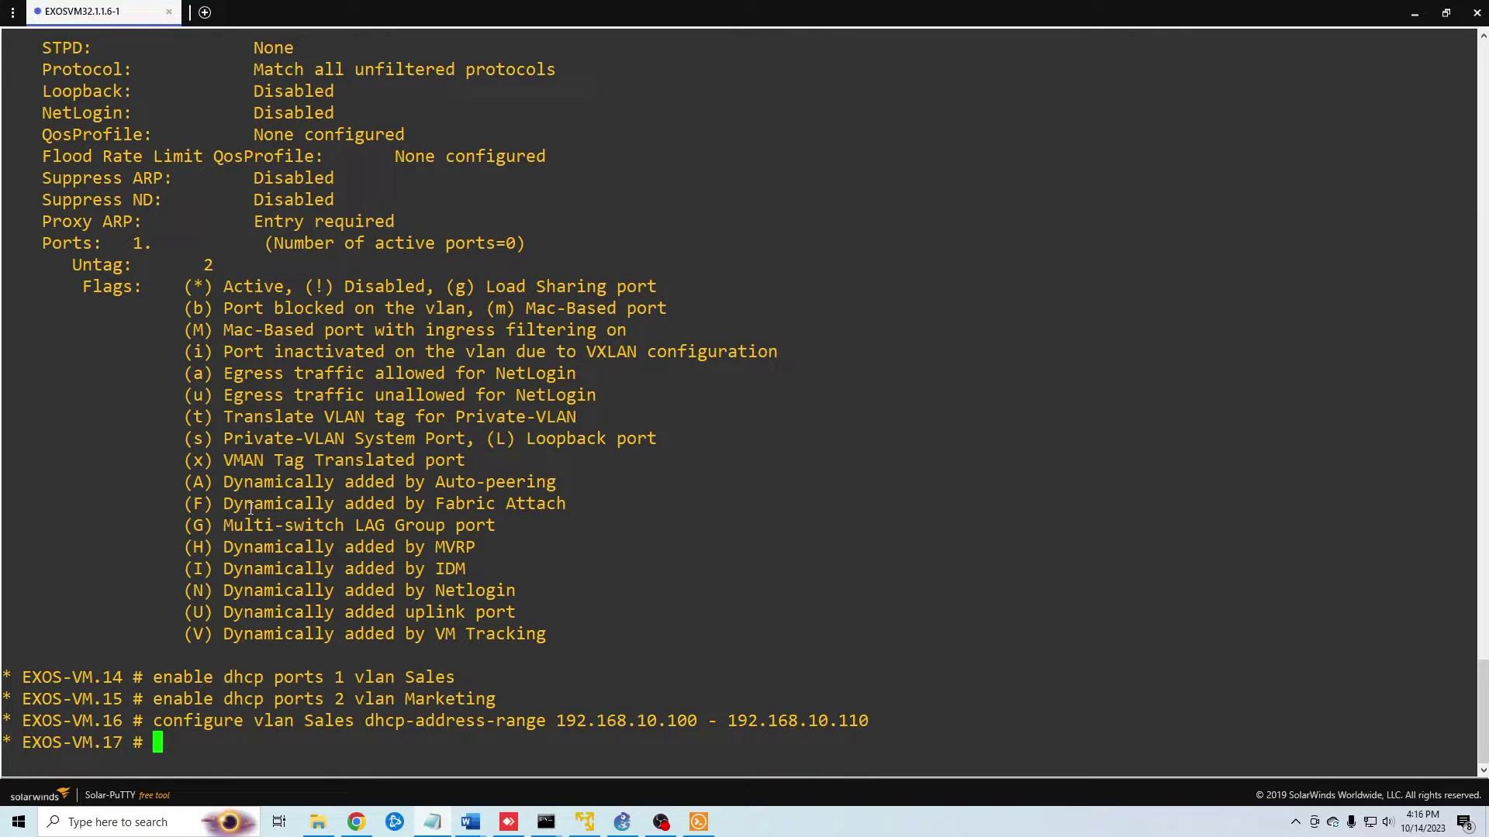
Configure the Marketing VLAN's DHCP address range as 192.168.20.100 - 192.168.20.110.
type("configure vlan Marketin")
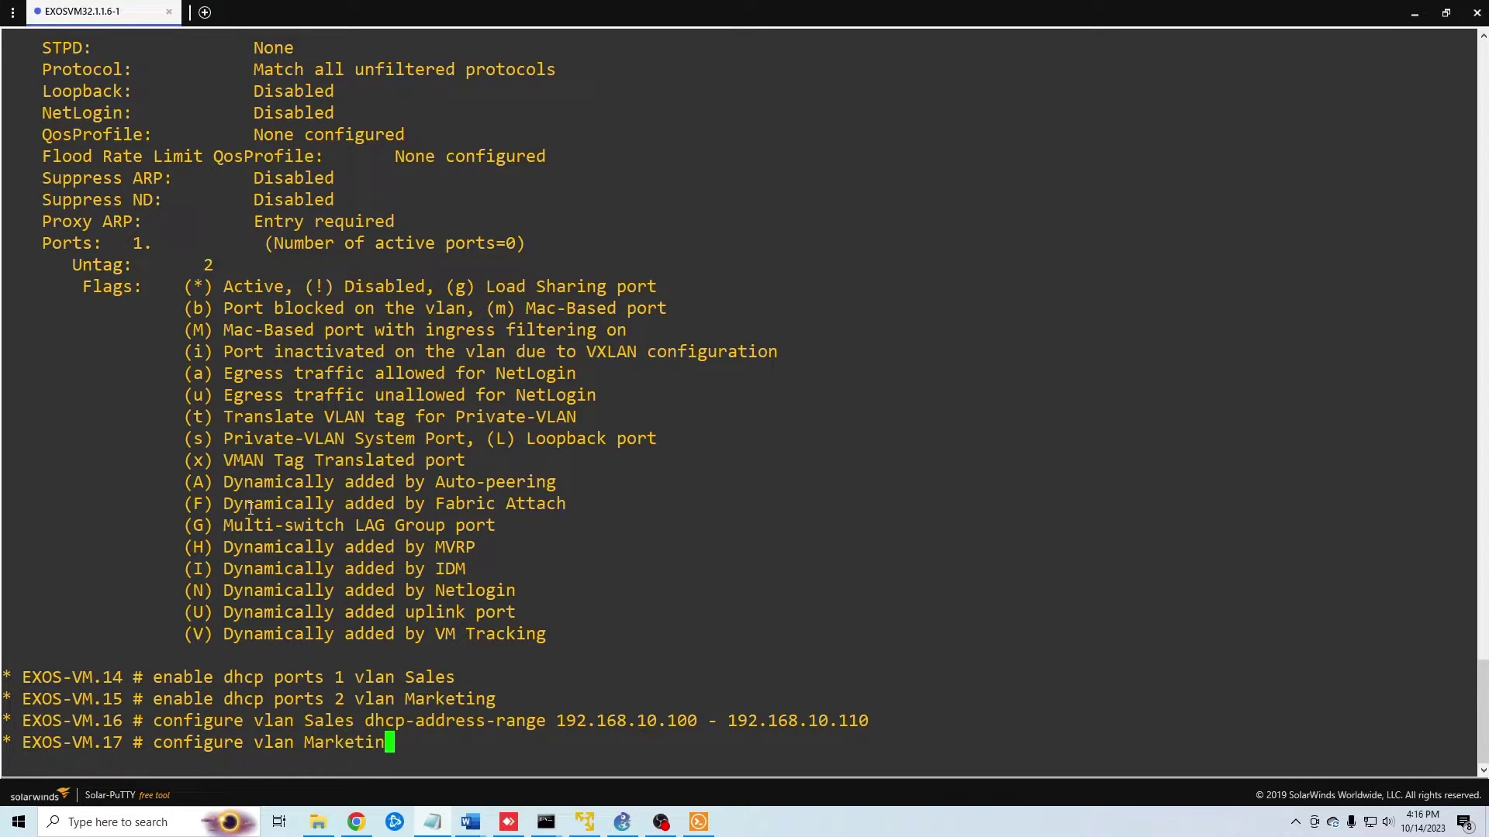
type("g dhcp-a")
key("Tab")
type("192.168.20.100 - ")
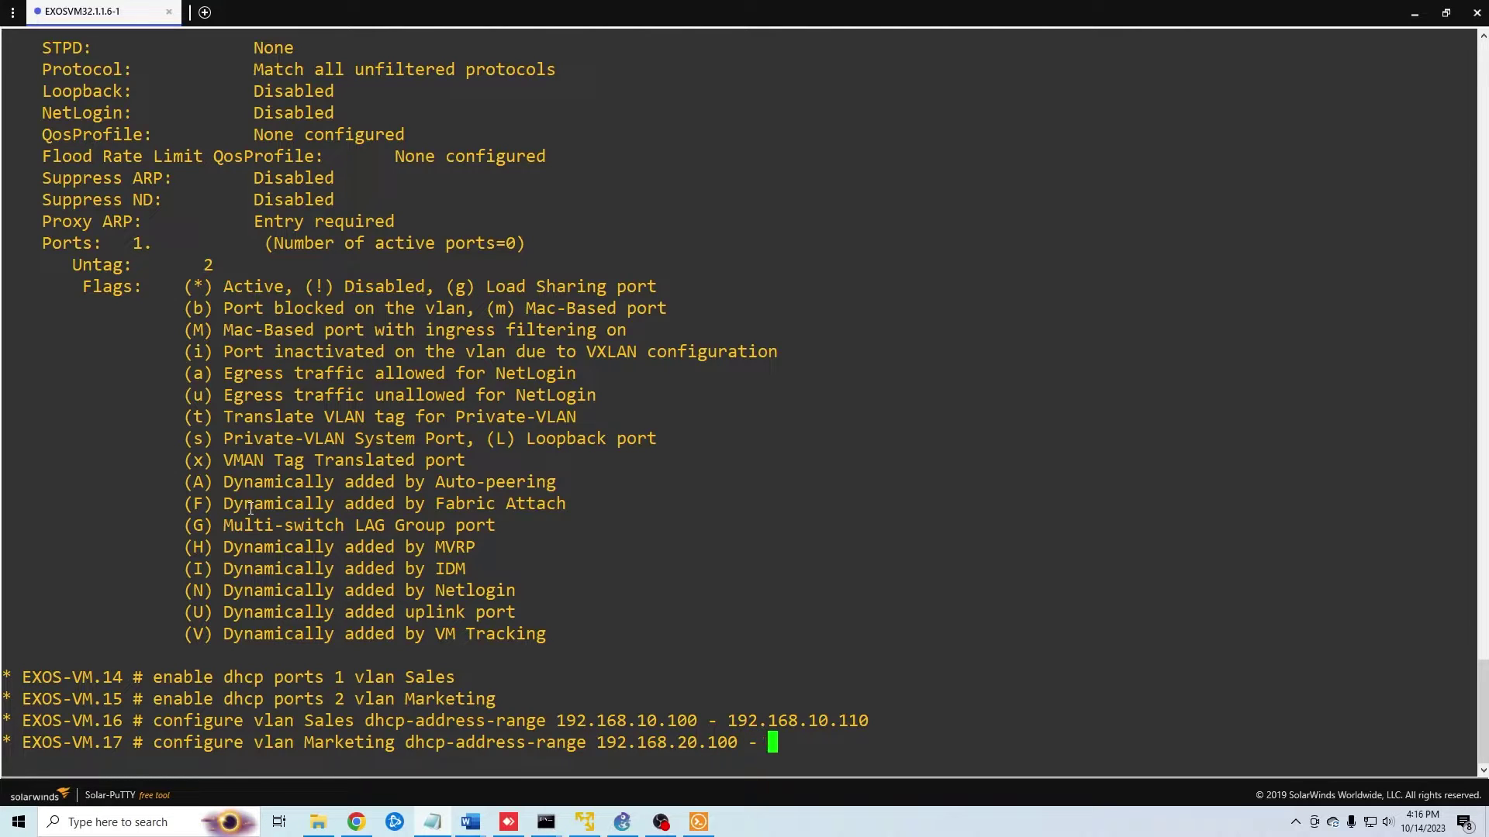
type("192.168.20.110")
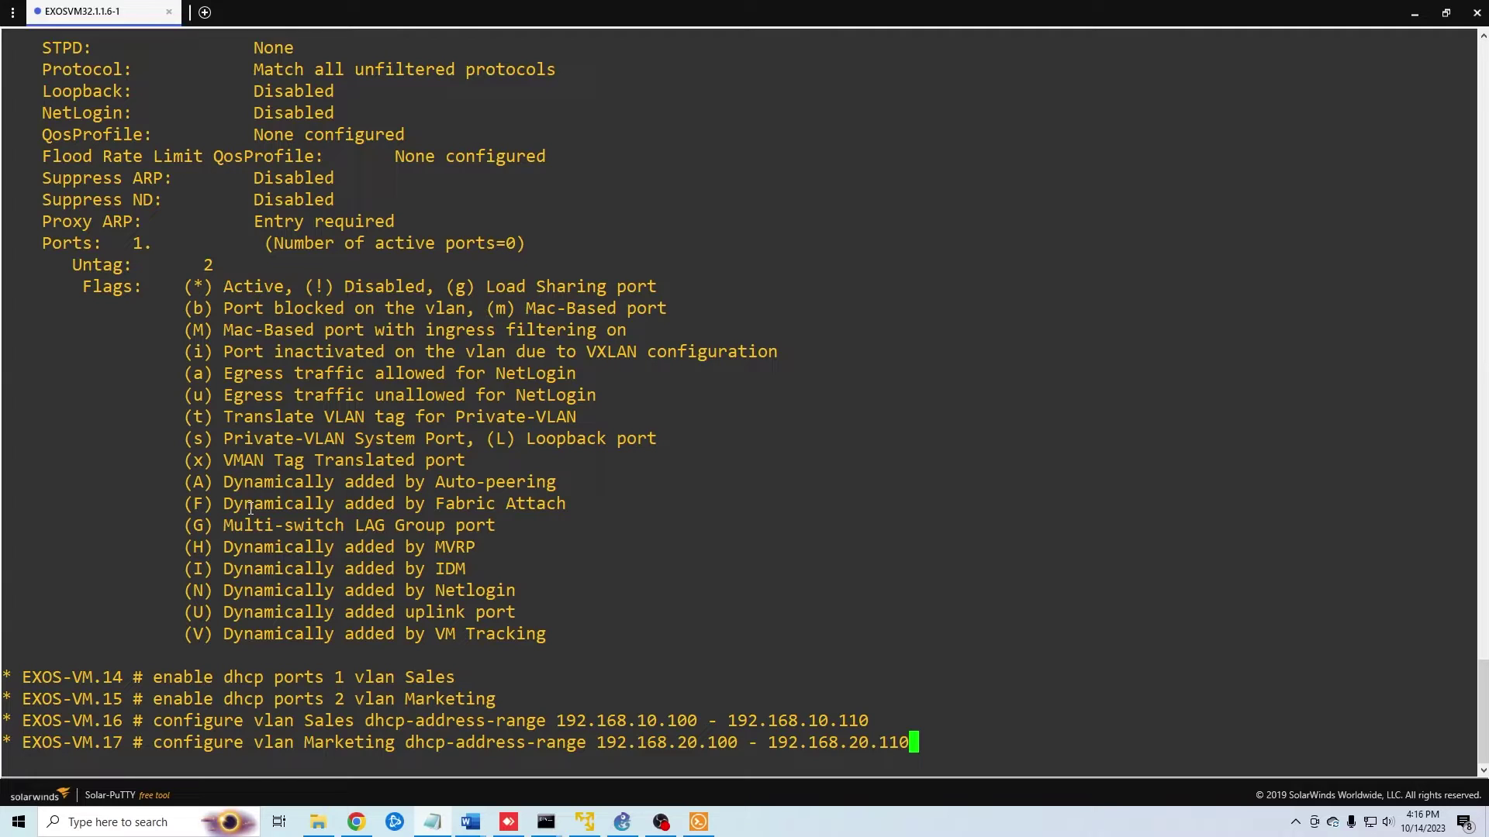
key("Return")
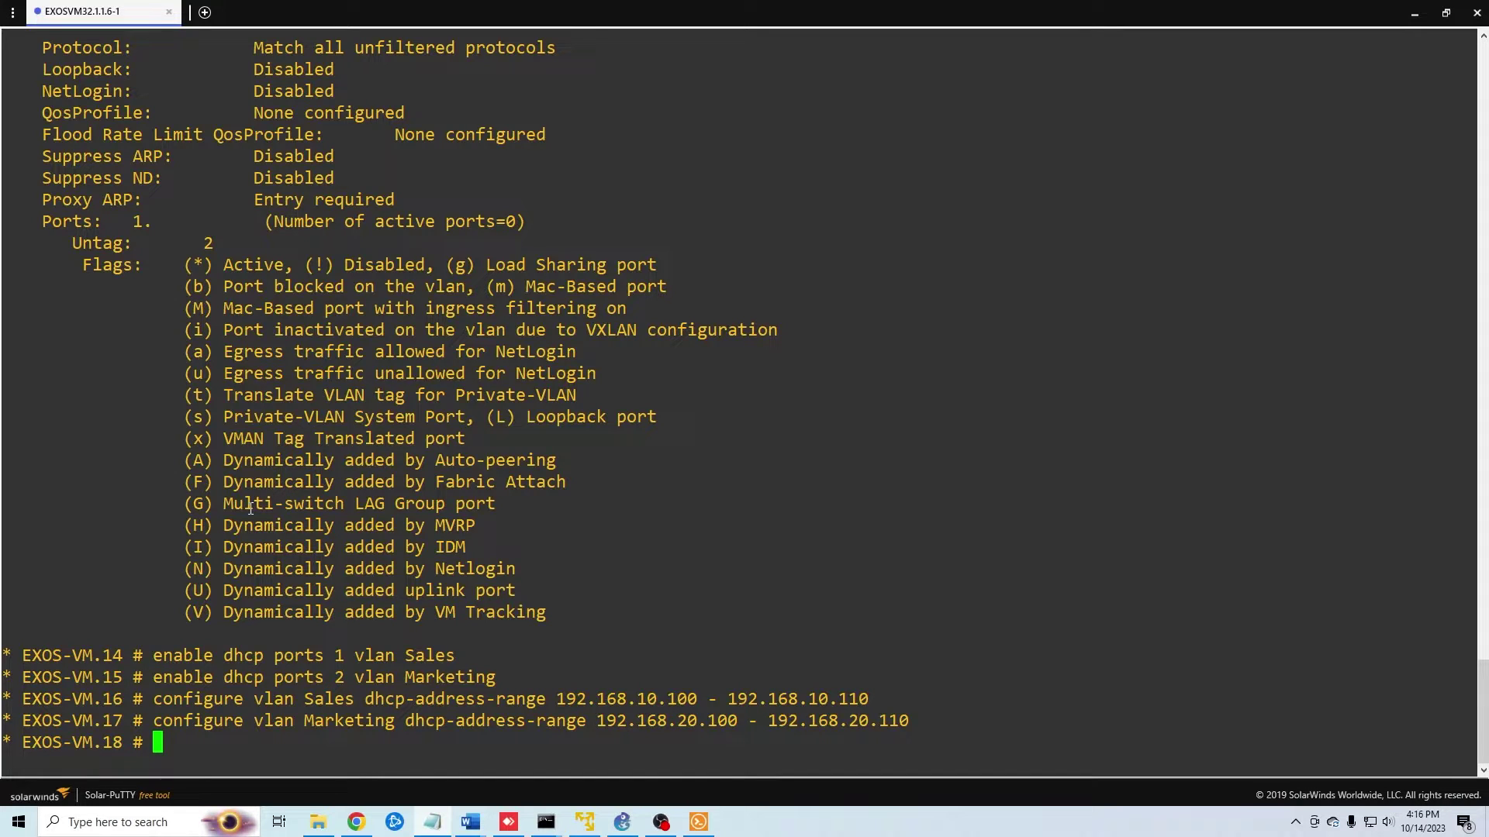
Set the Sales VLAN's DHCP default-gateway option to 192.168.10.1.
type("configure vlan Sale")
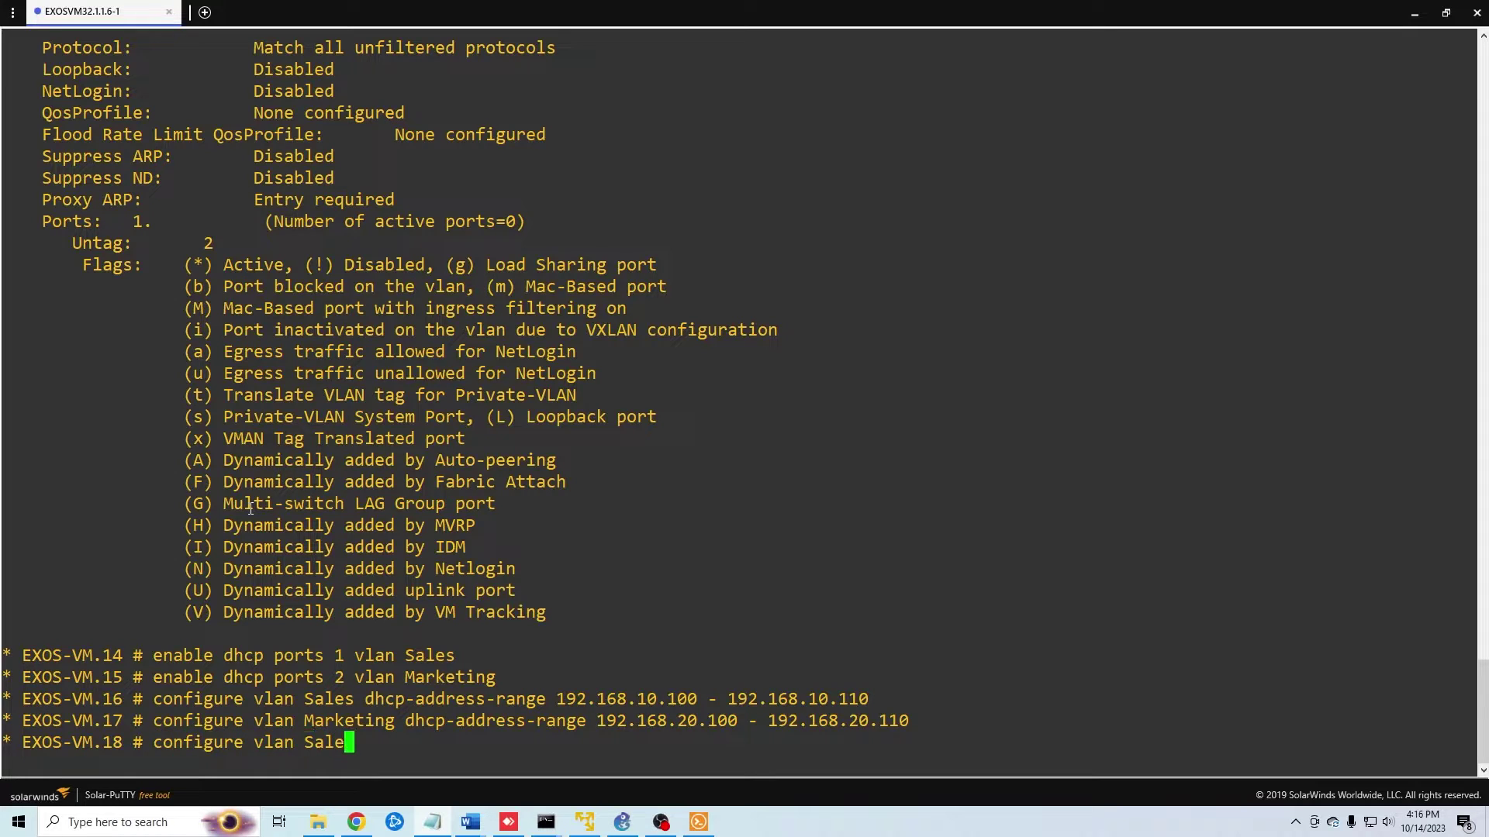
type("s dhcp-")
key("Tab")
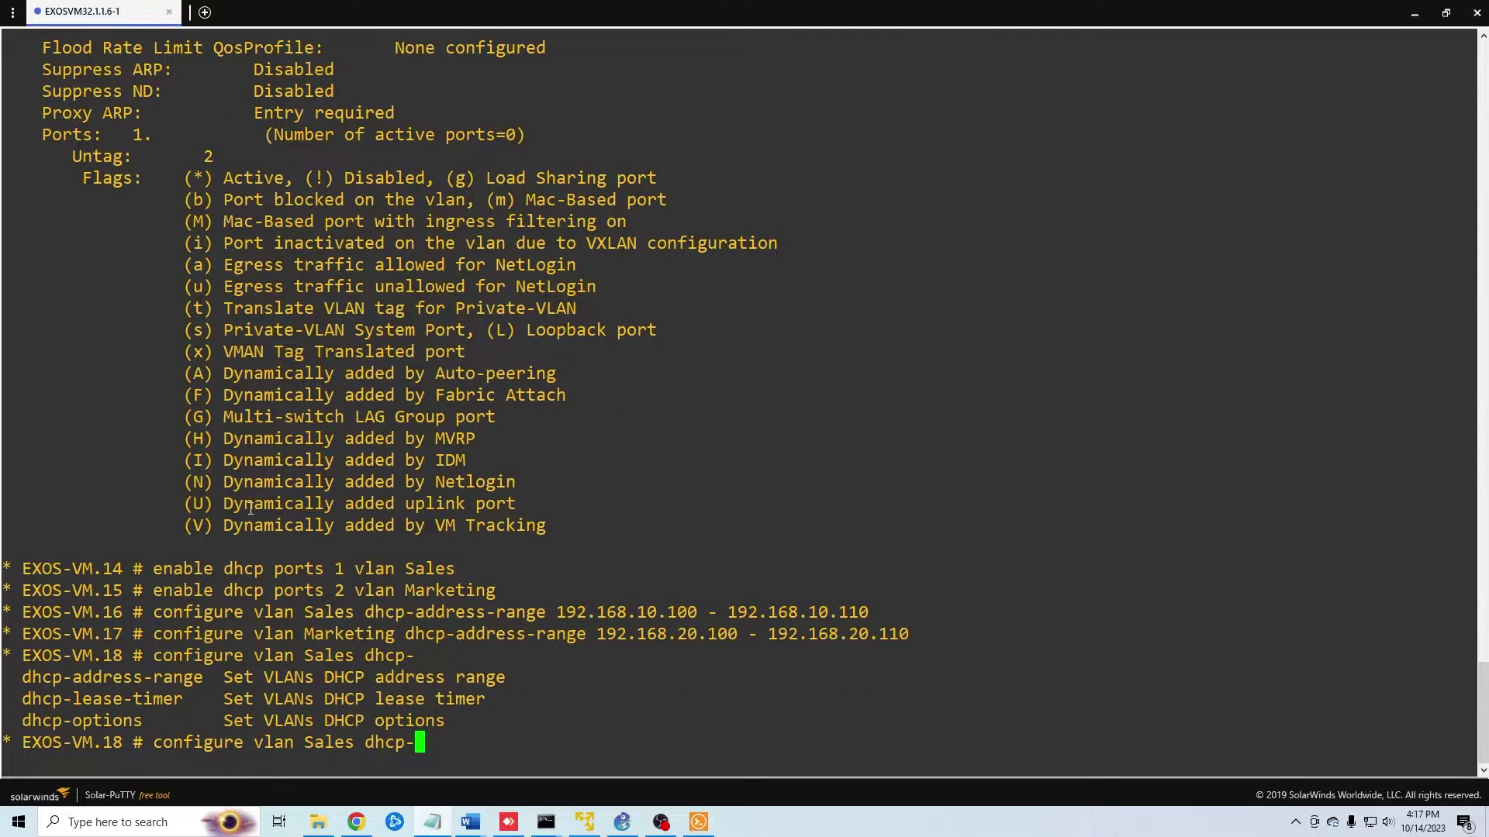
type("o")
key("Tab")
type("def")
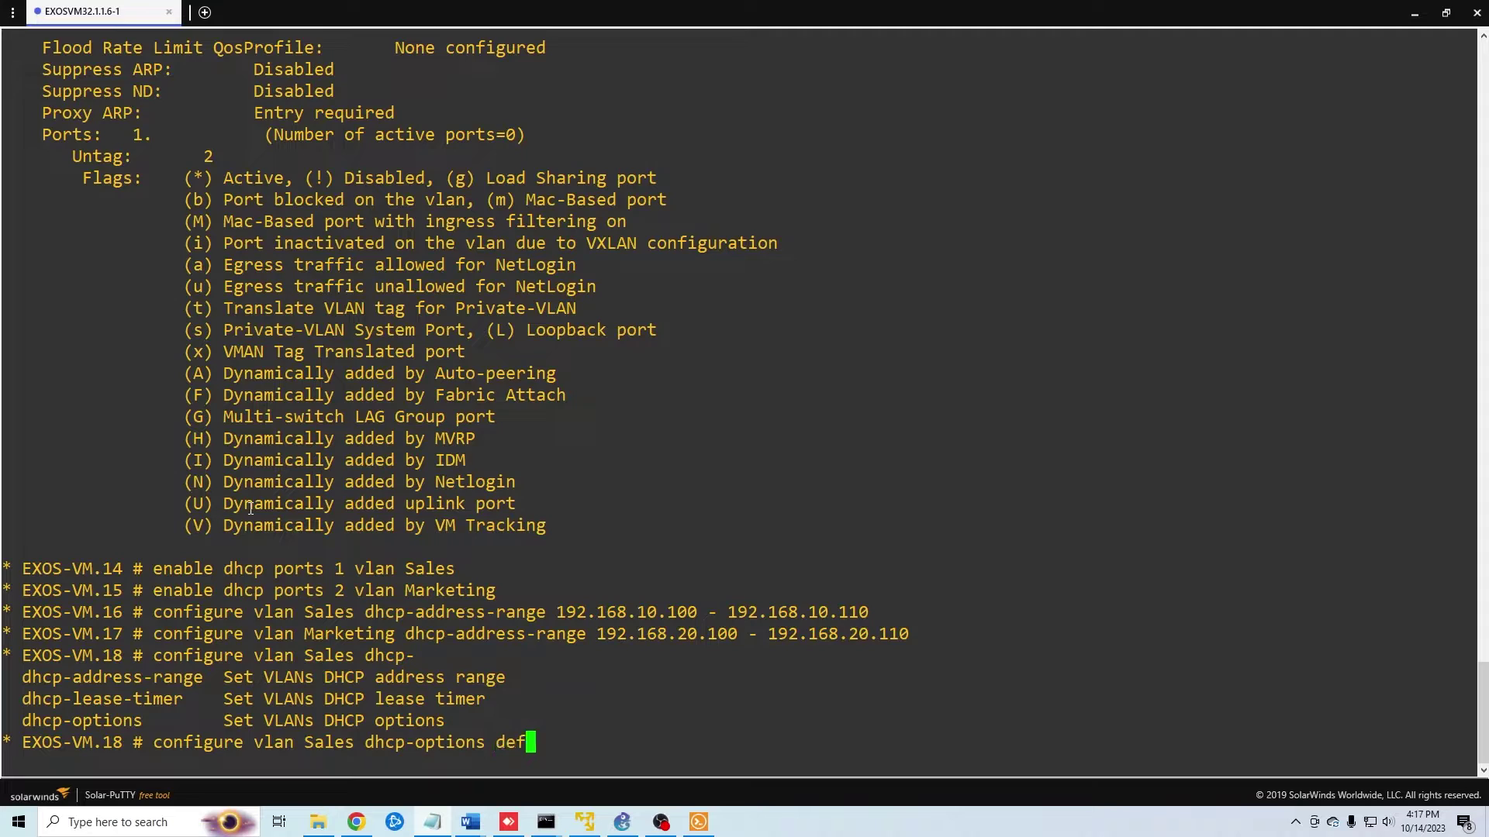
type("ault-gate")
key("Tab")
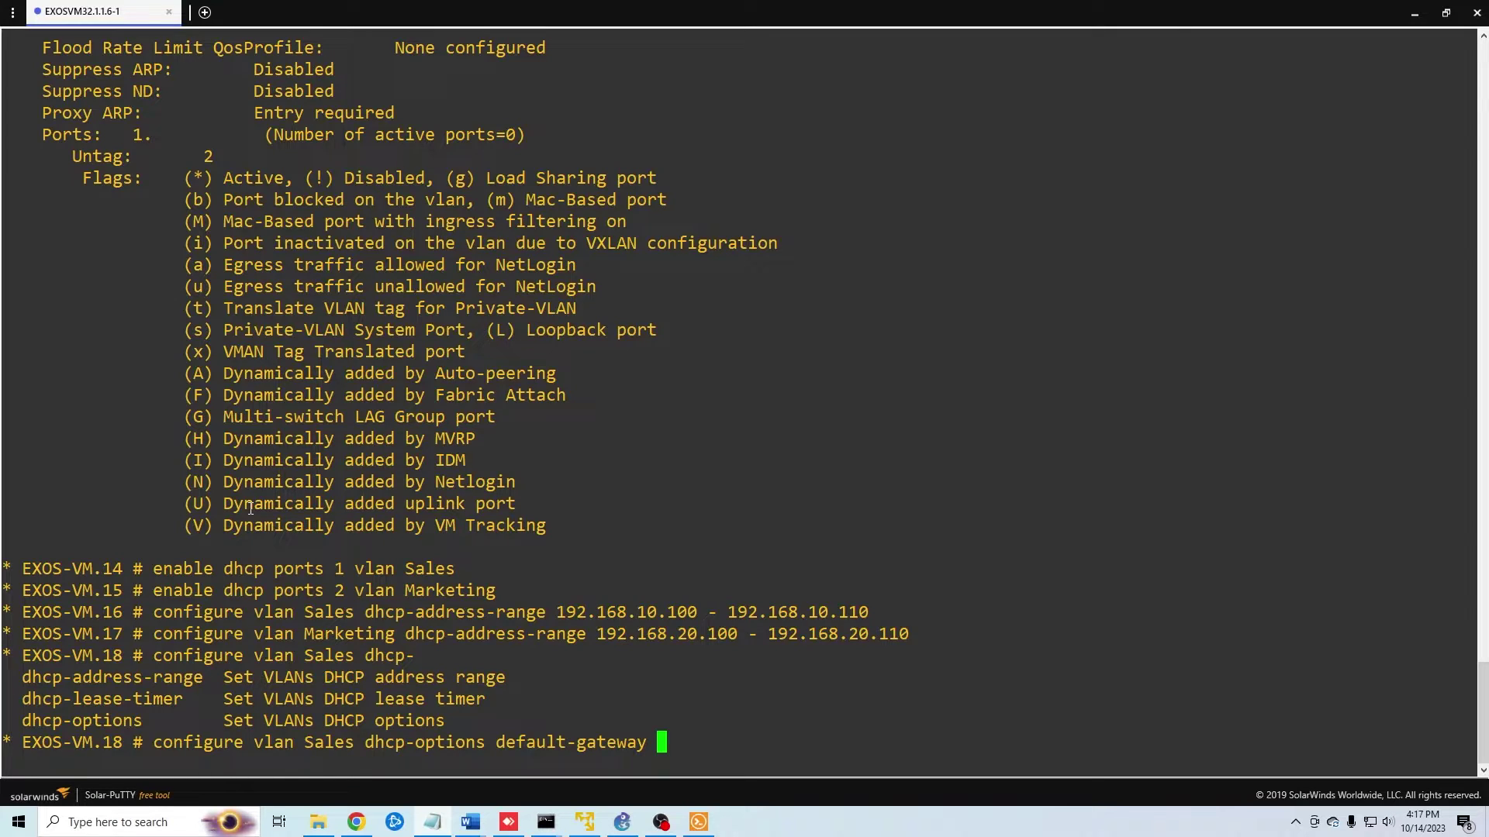
type("192.168.10.1")
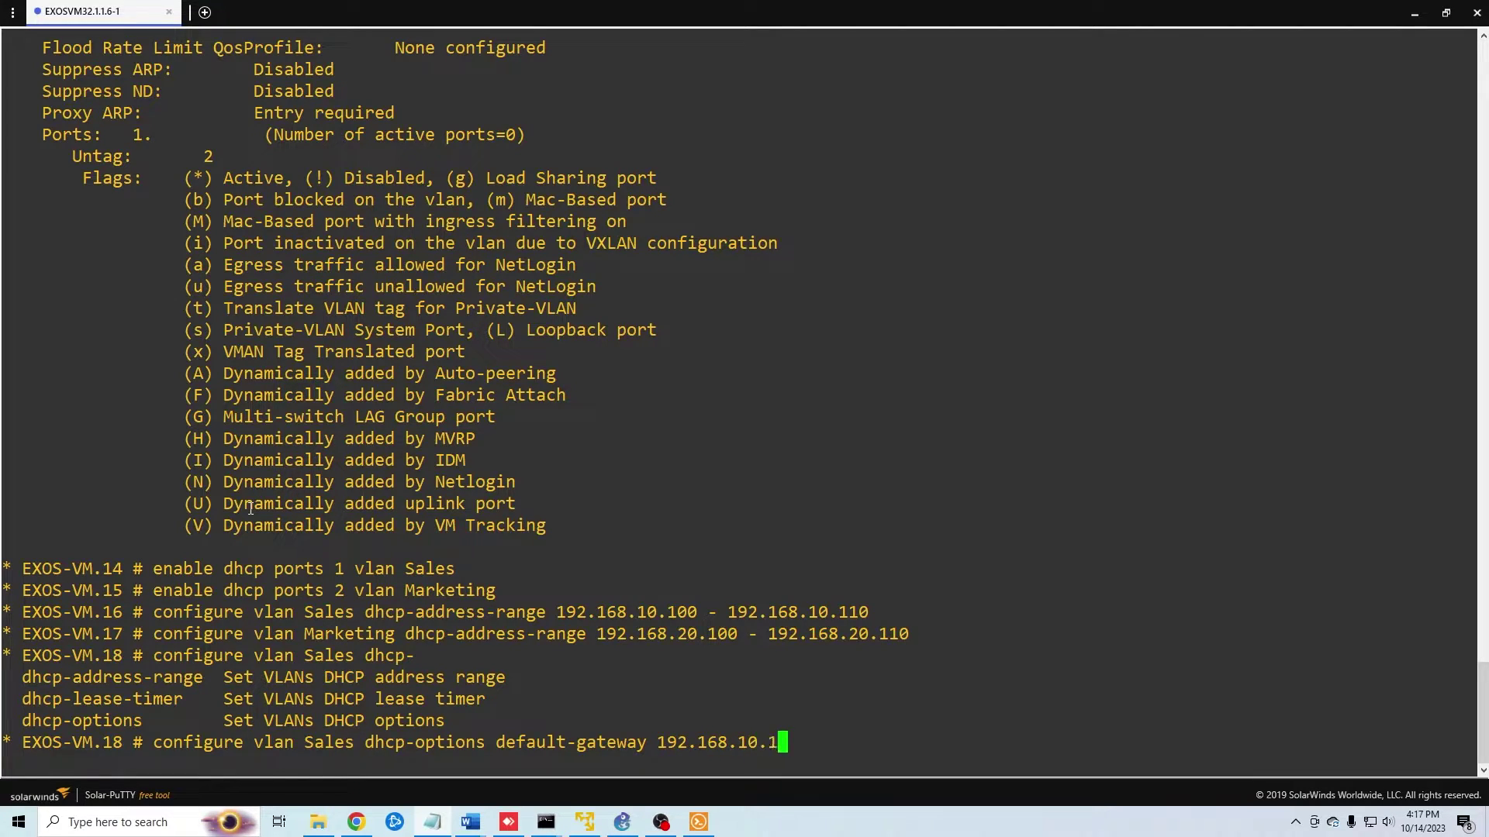
key("Return")
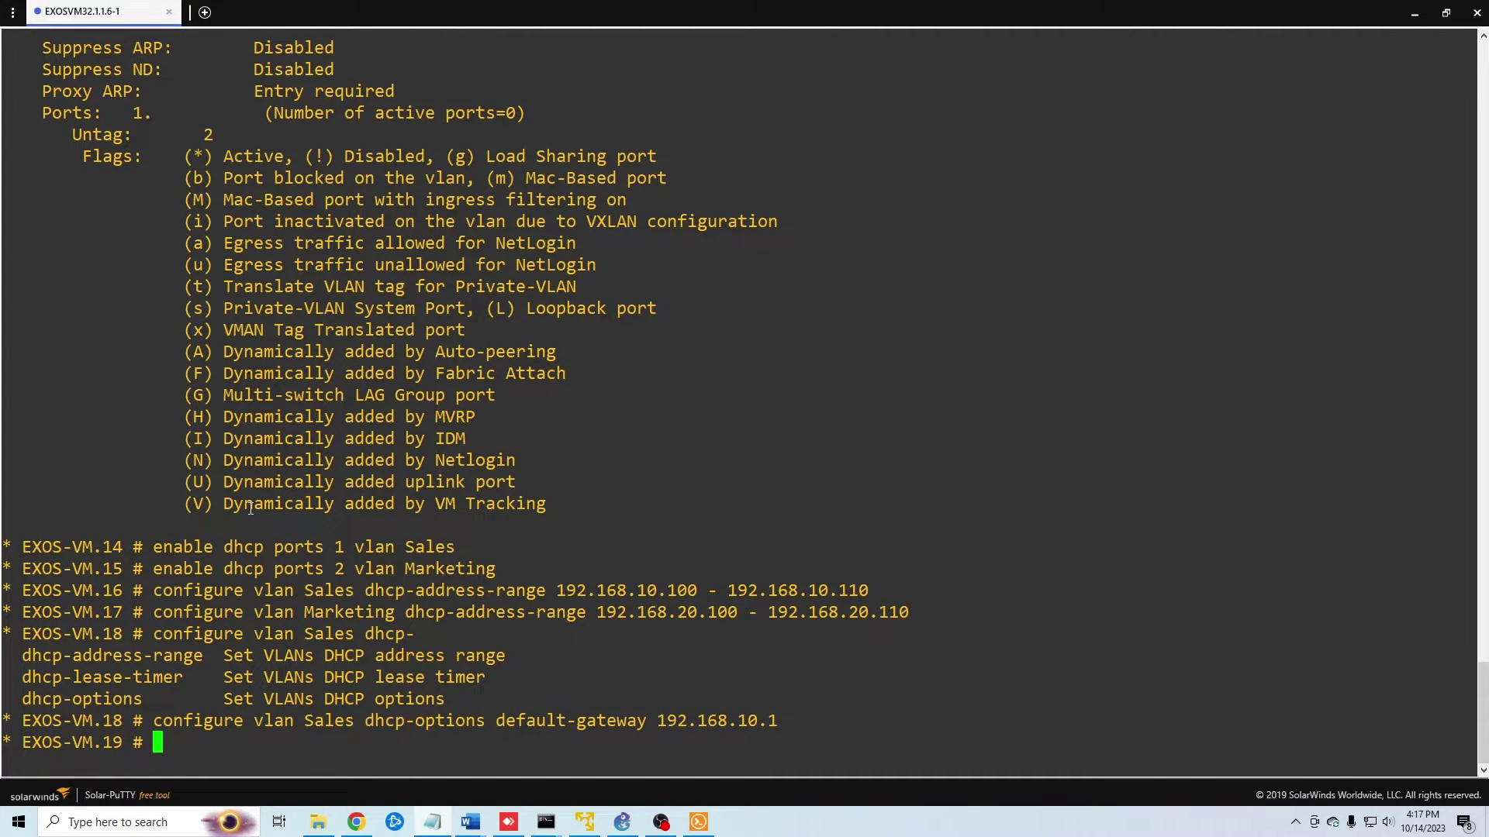
Set the Marketing VLAN's DHCP default-gateway option to 192.168.20.1.
type("configure vlan Marketing dhcp")
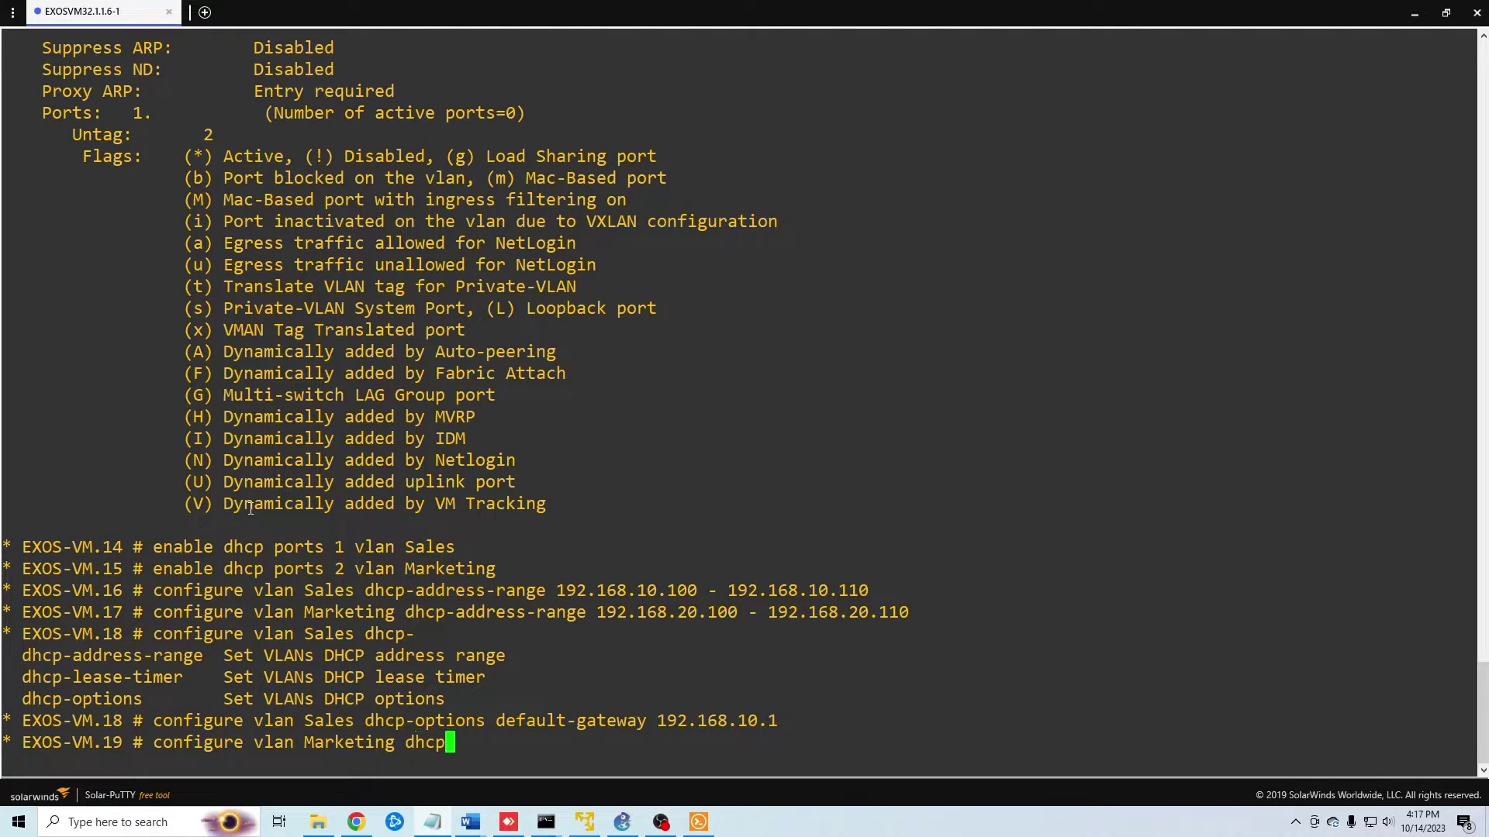
key("Tab")
type("o")
key("Tab")
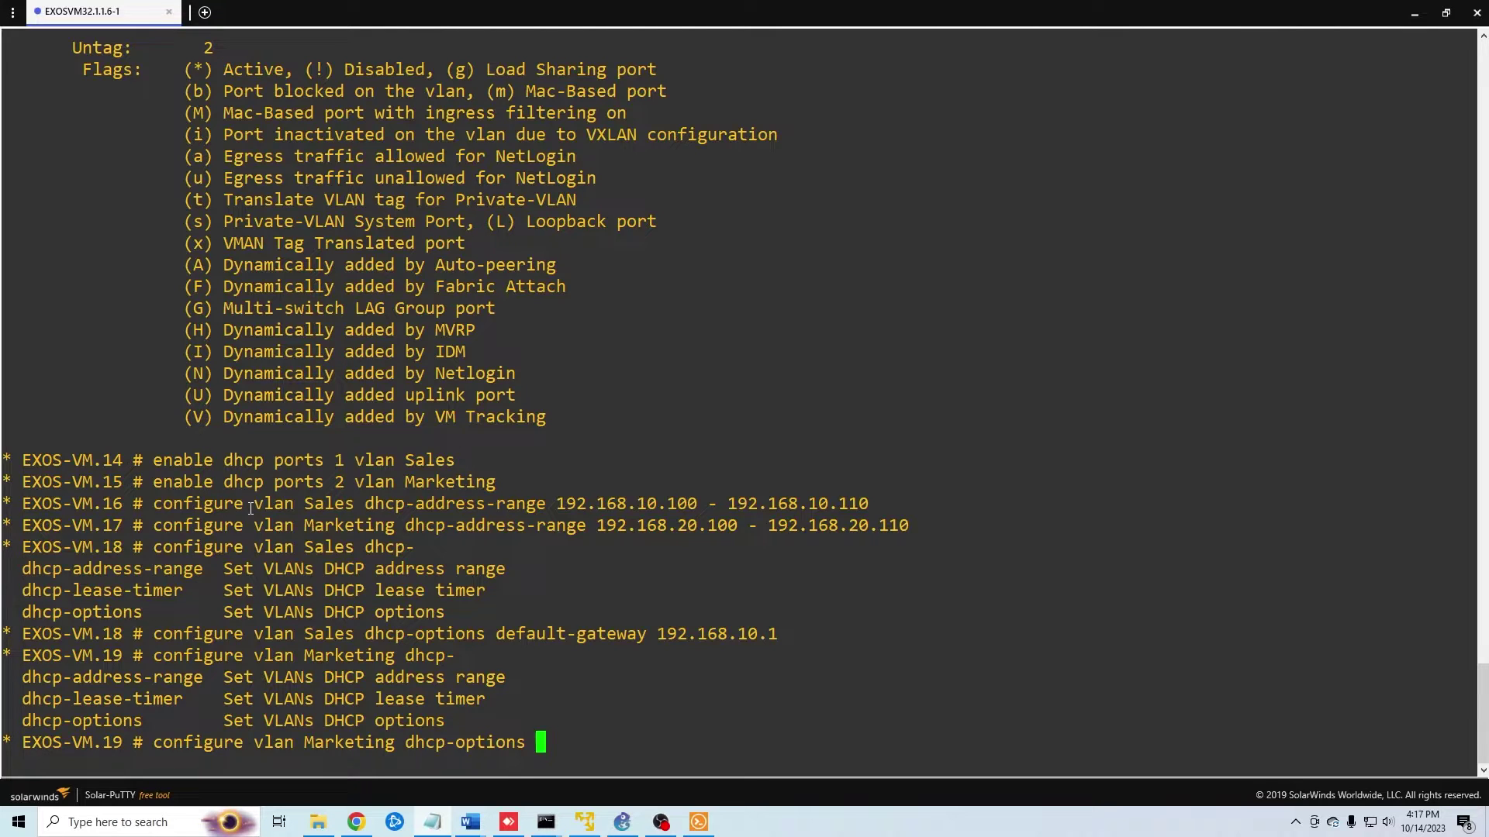
type("def")
key("Tab")
type("192")
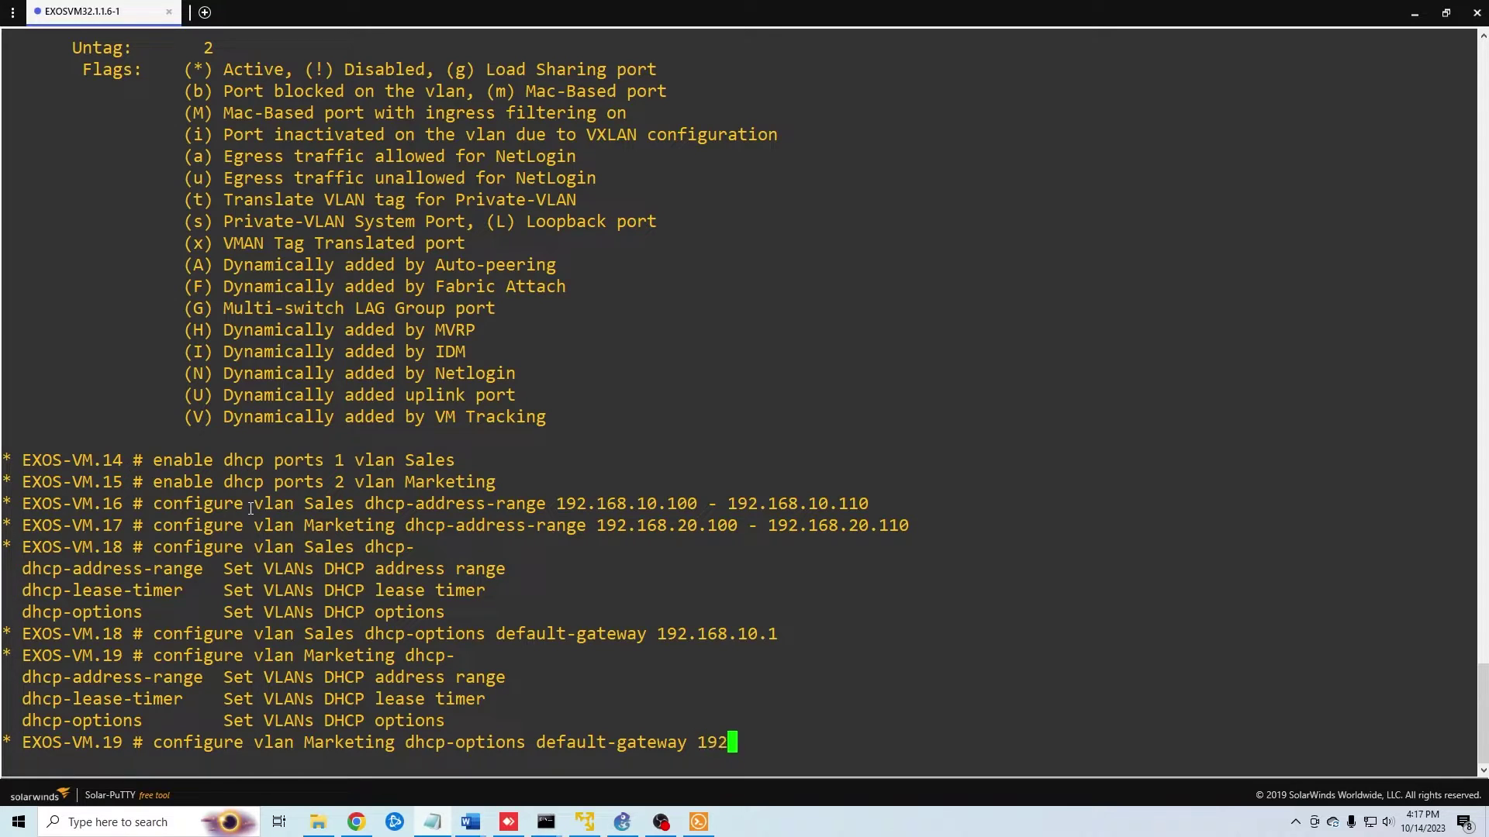
type(".168.20.1")
key("Return")
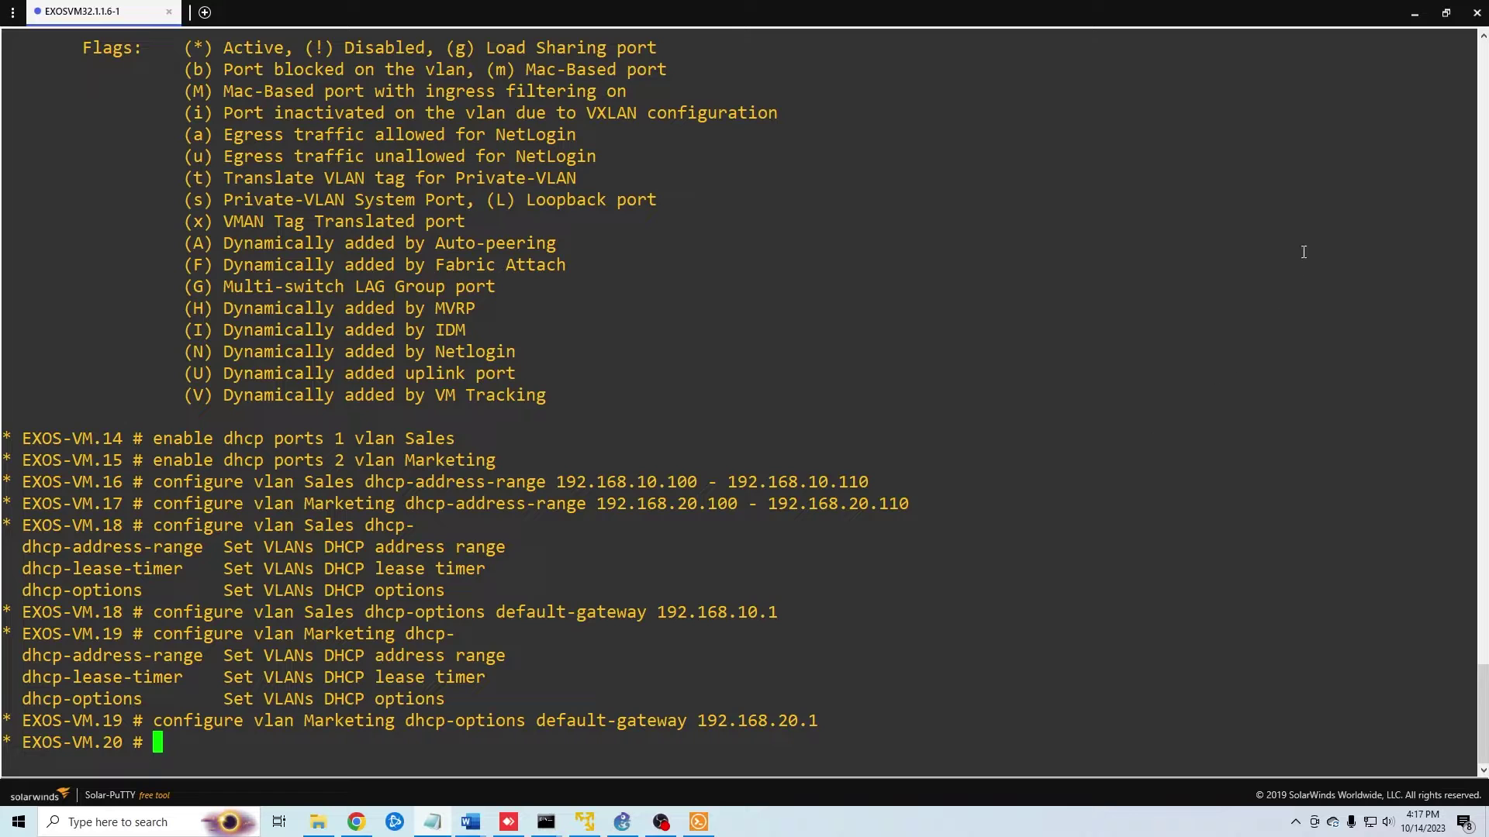
Switch to GNS3 and add two VPCS nodes beside the EXOS switch, both hosted on the GNS3 VM server.
left_click(1414, 13)
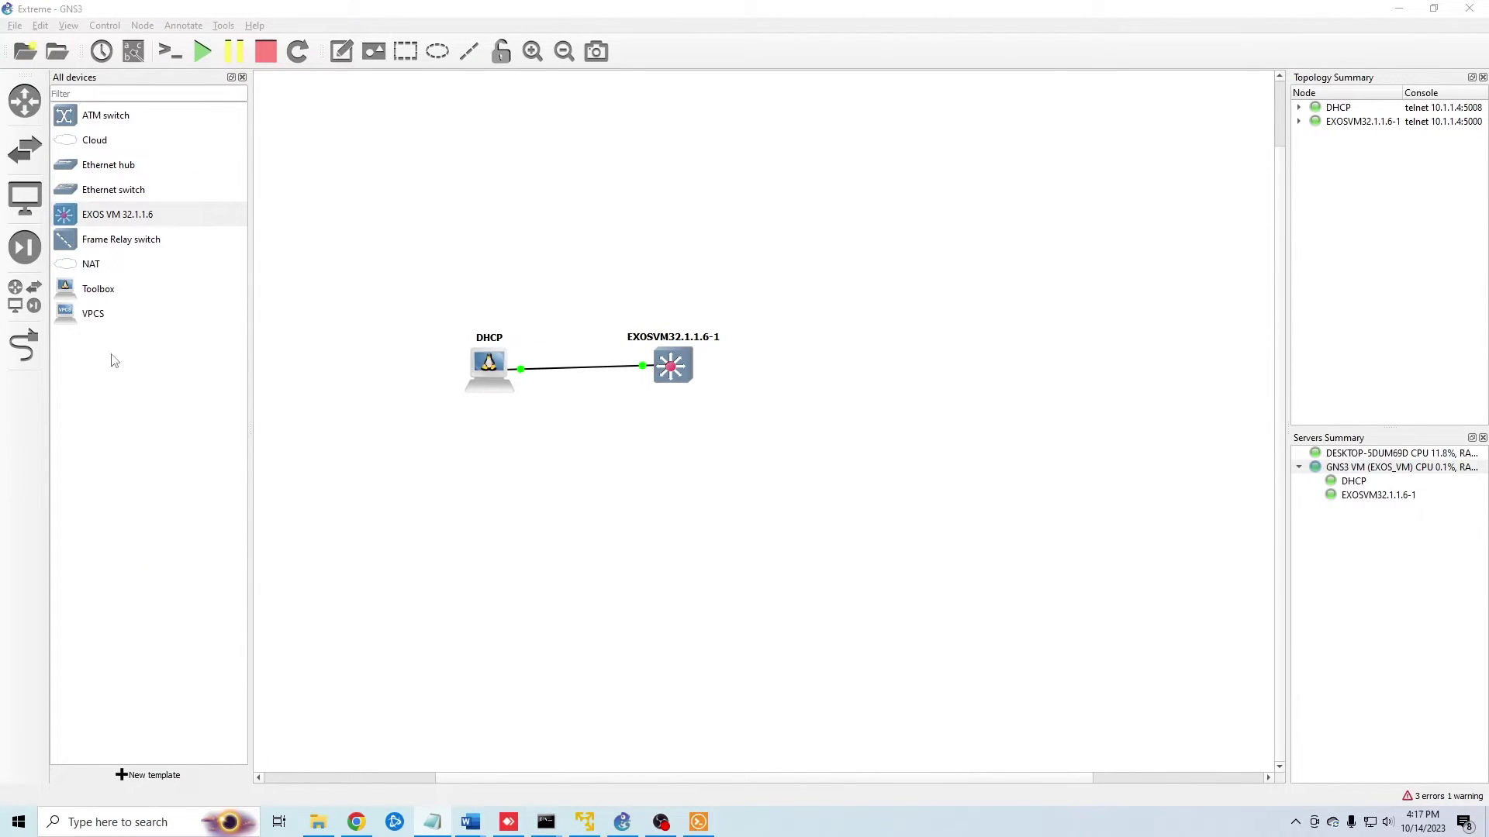
left_click_drag(69, 318, 853, 281)
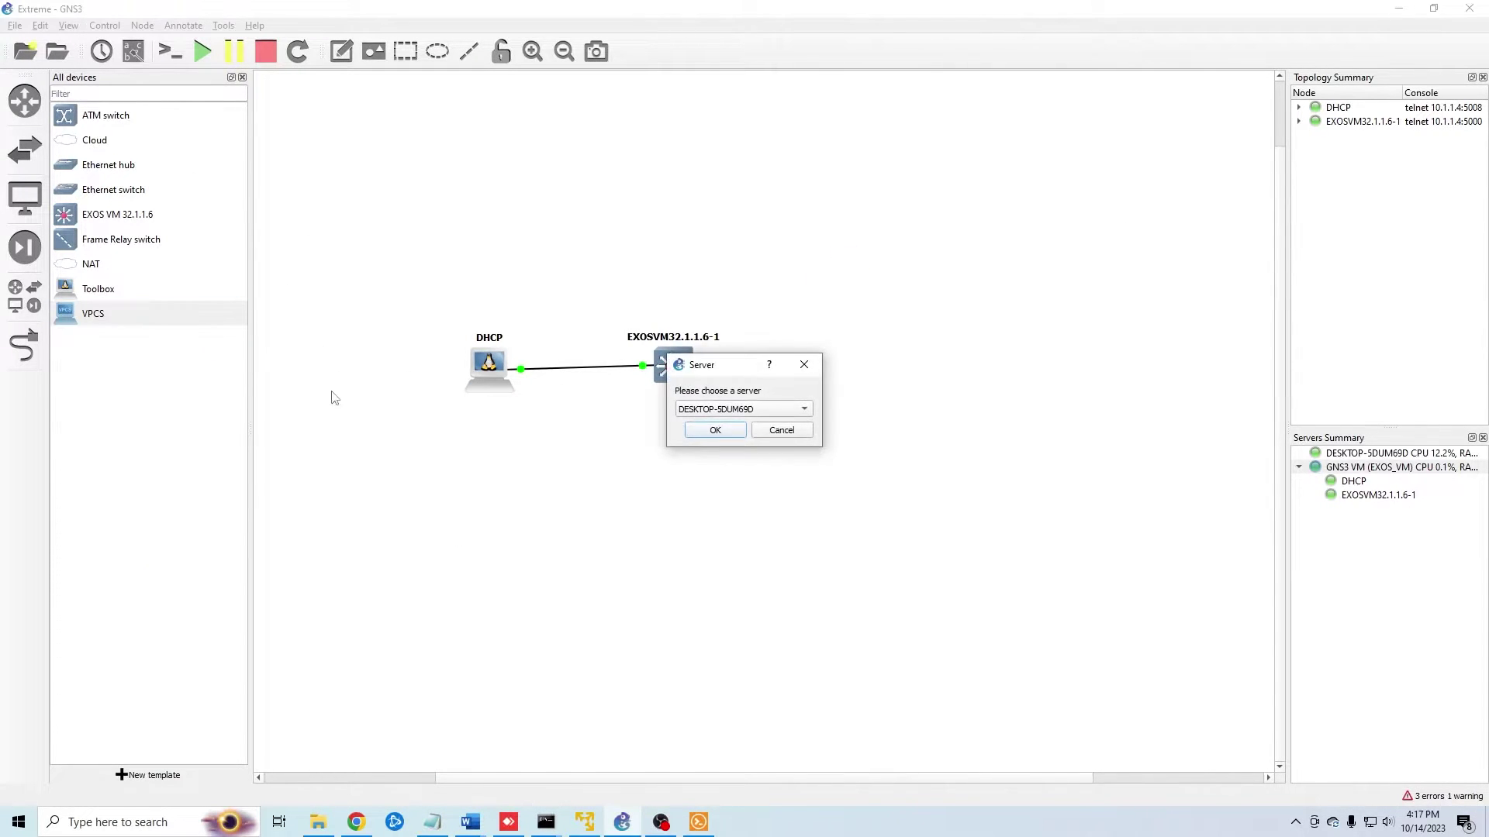
left_click(775, 408)
left_click(741, 425)
left_click(715, 430)
left_click_drag(68, 314, 888, 392)
left_click(775, 409)
left_click(740, 425)
left_click(713, 430)
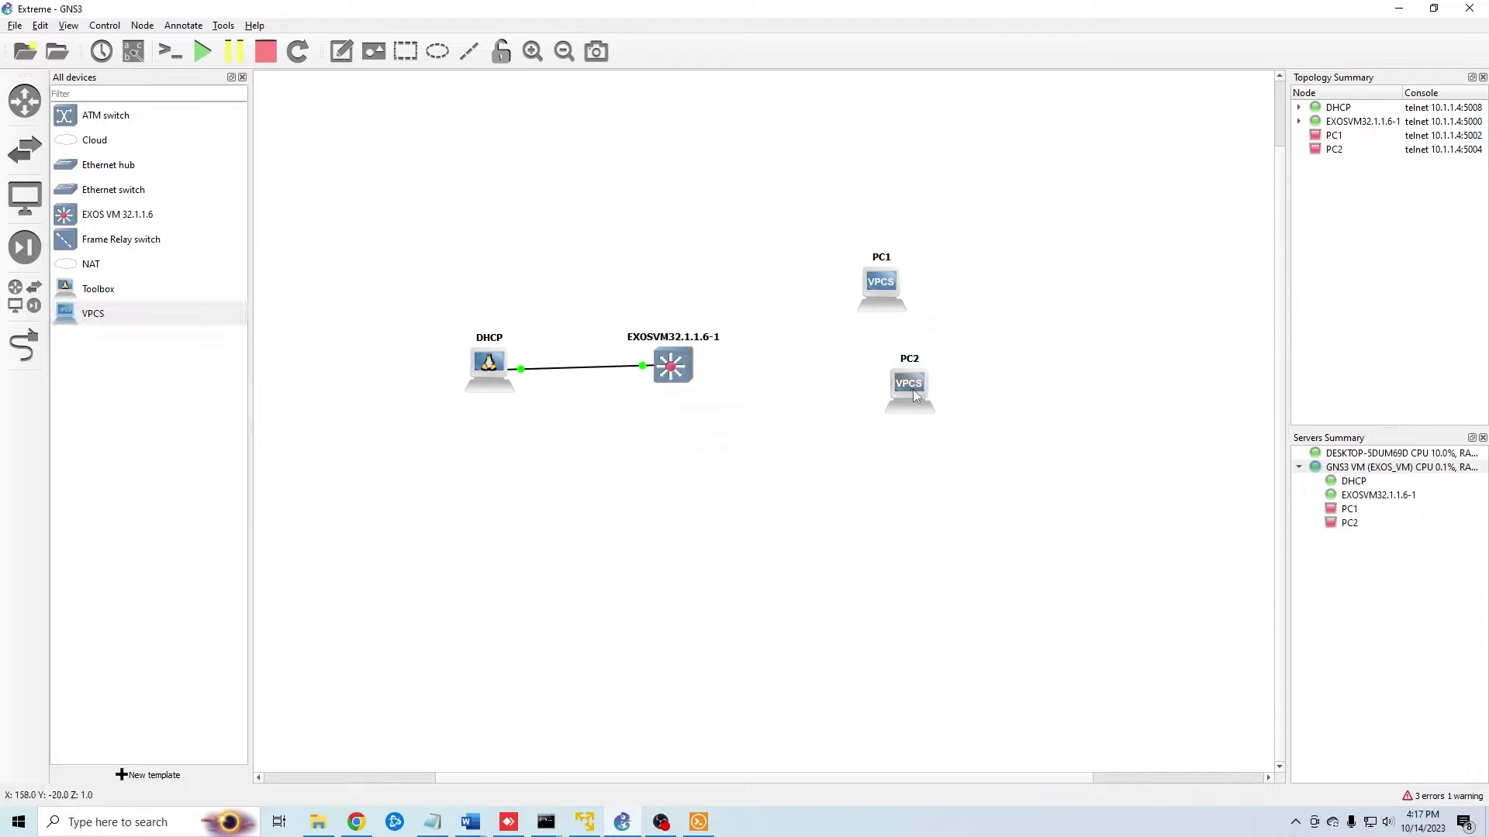
Link PC1 to Port1 of the EXOS switch.
left_click(24, 346)
left_click(887, 309)
left_click(899, 300)
left_click(671, 364)
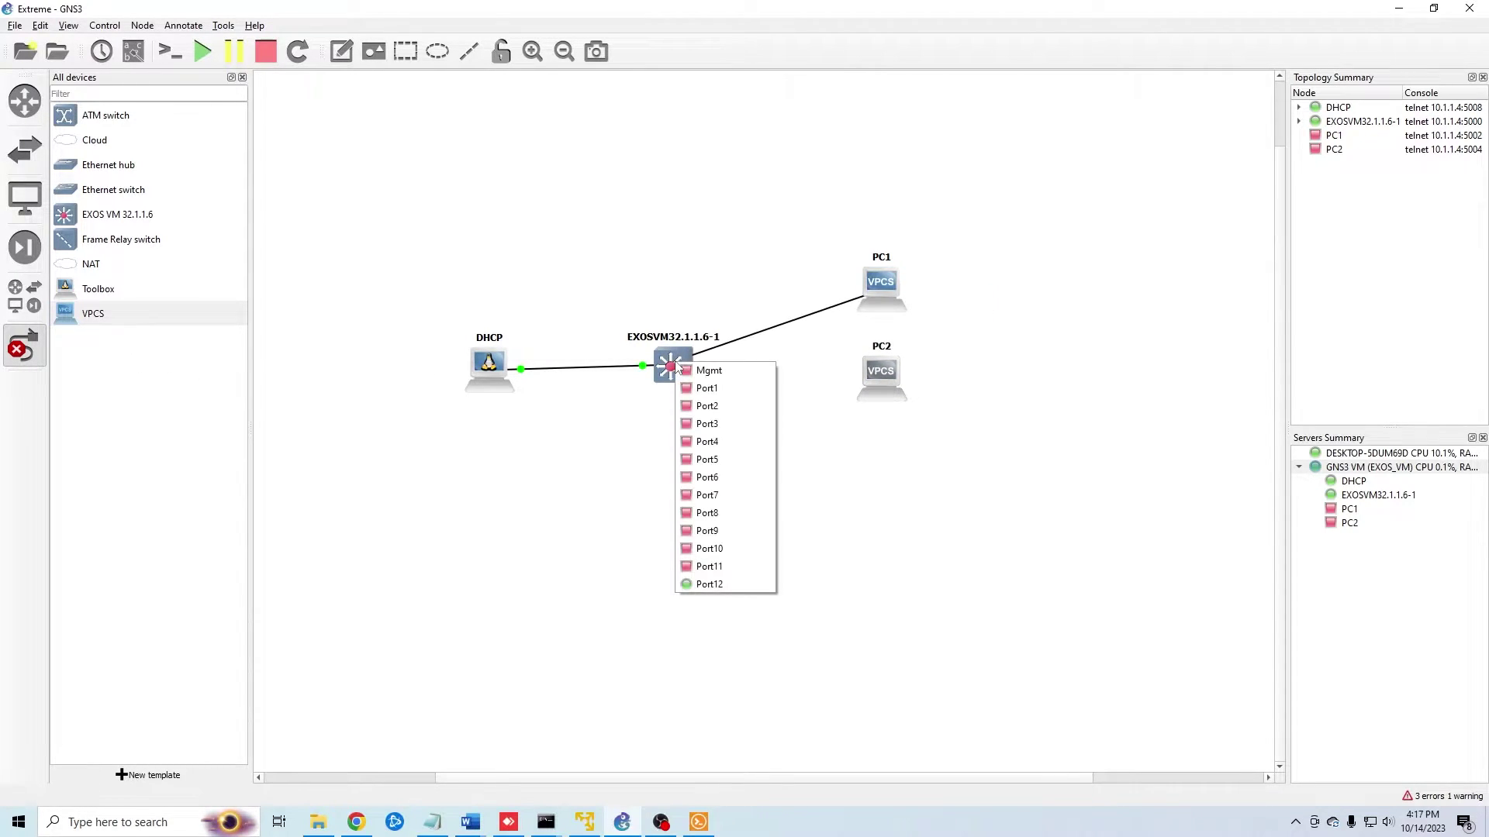
left_click(707, 388)
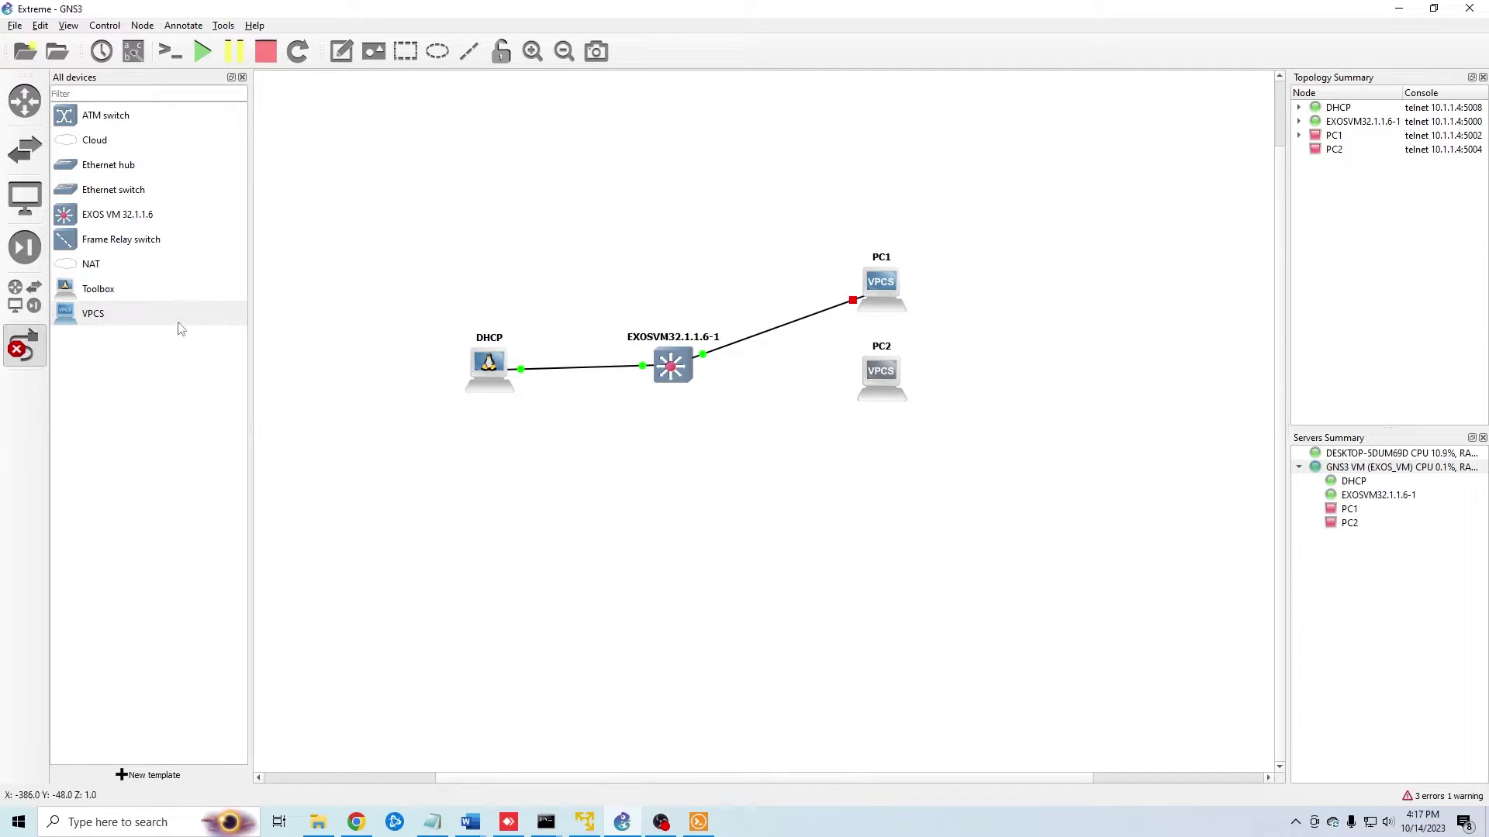
Link PC2 to Port2 of the EXOS switch.
left_click(876, 380)
left_click(903, 382)
left_click(674, 375)
left_click(710, 419)
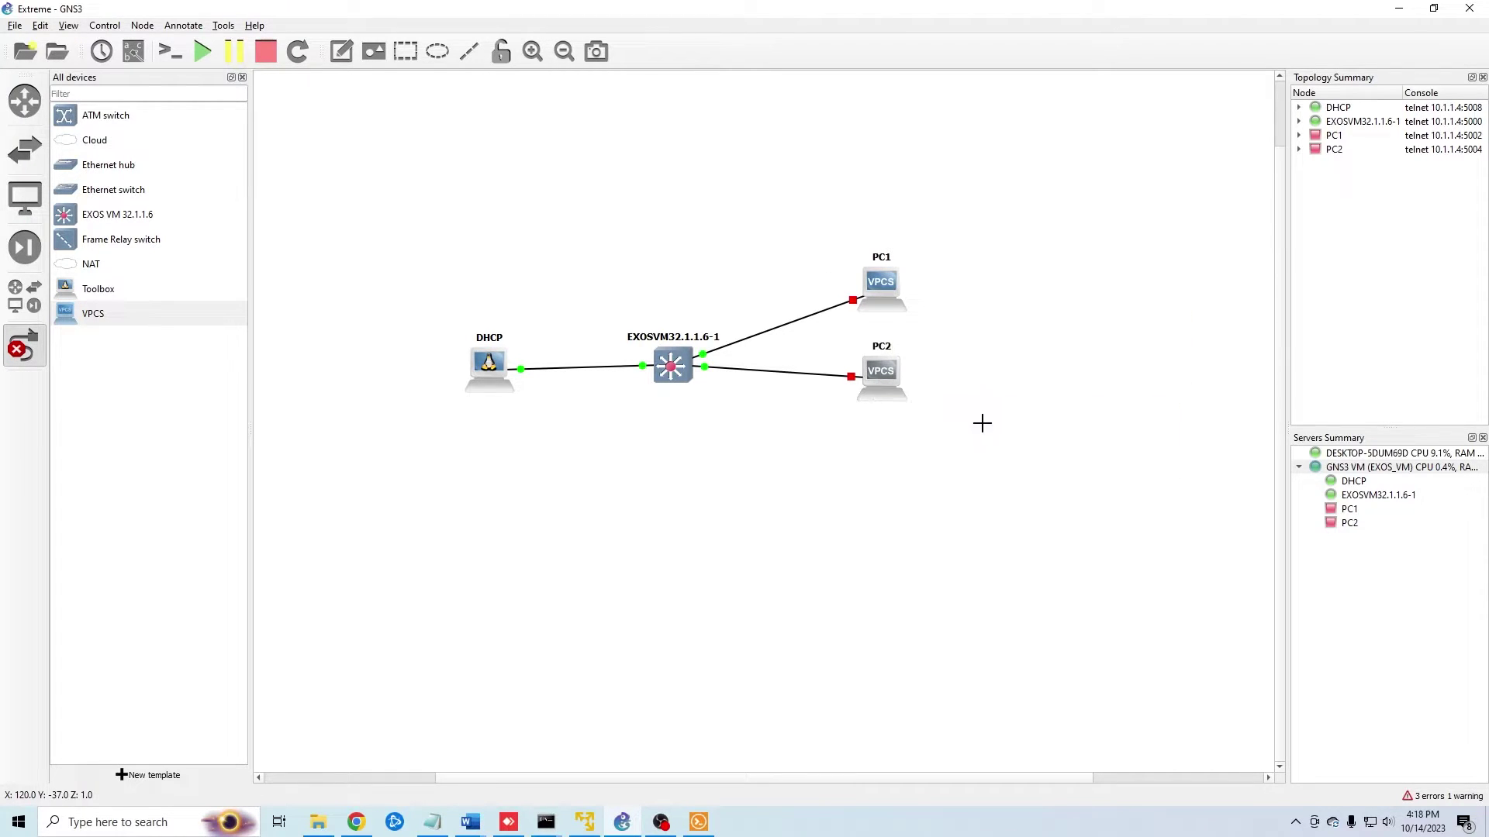
Start PC1 and PC2 and open PC1's console.
right_click(882, 281)
left_click(931, 329)
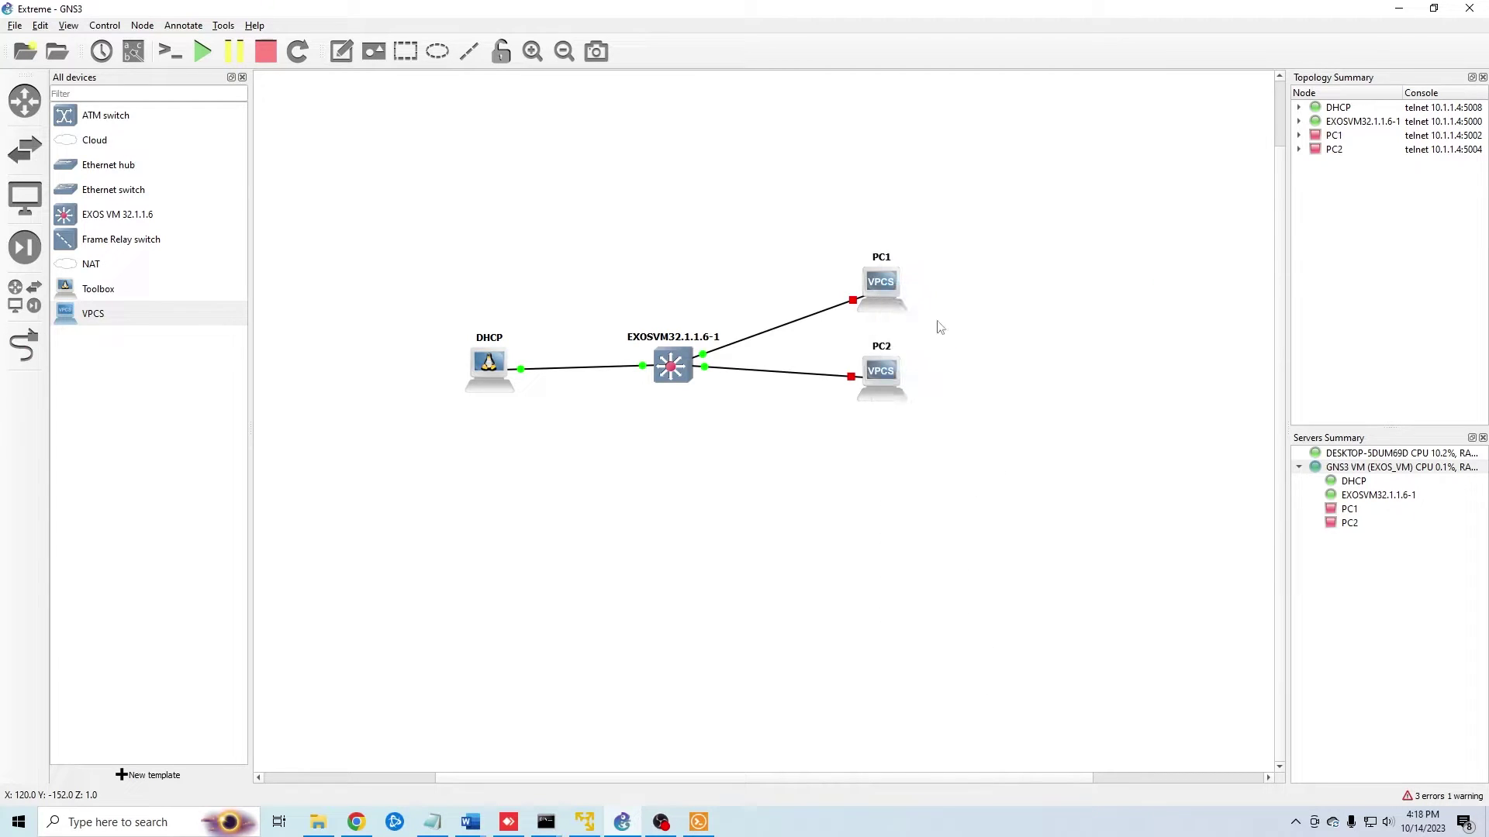
right_click(896, 366)
left_click(924, 385)
right_click(877, 272)
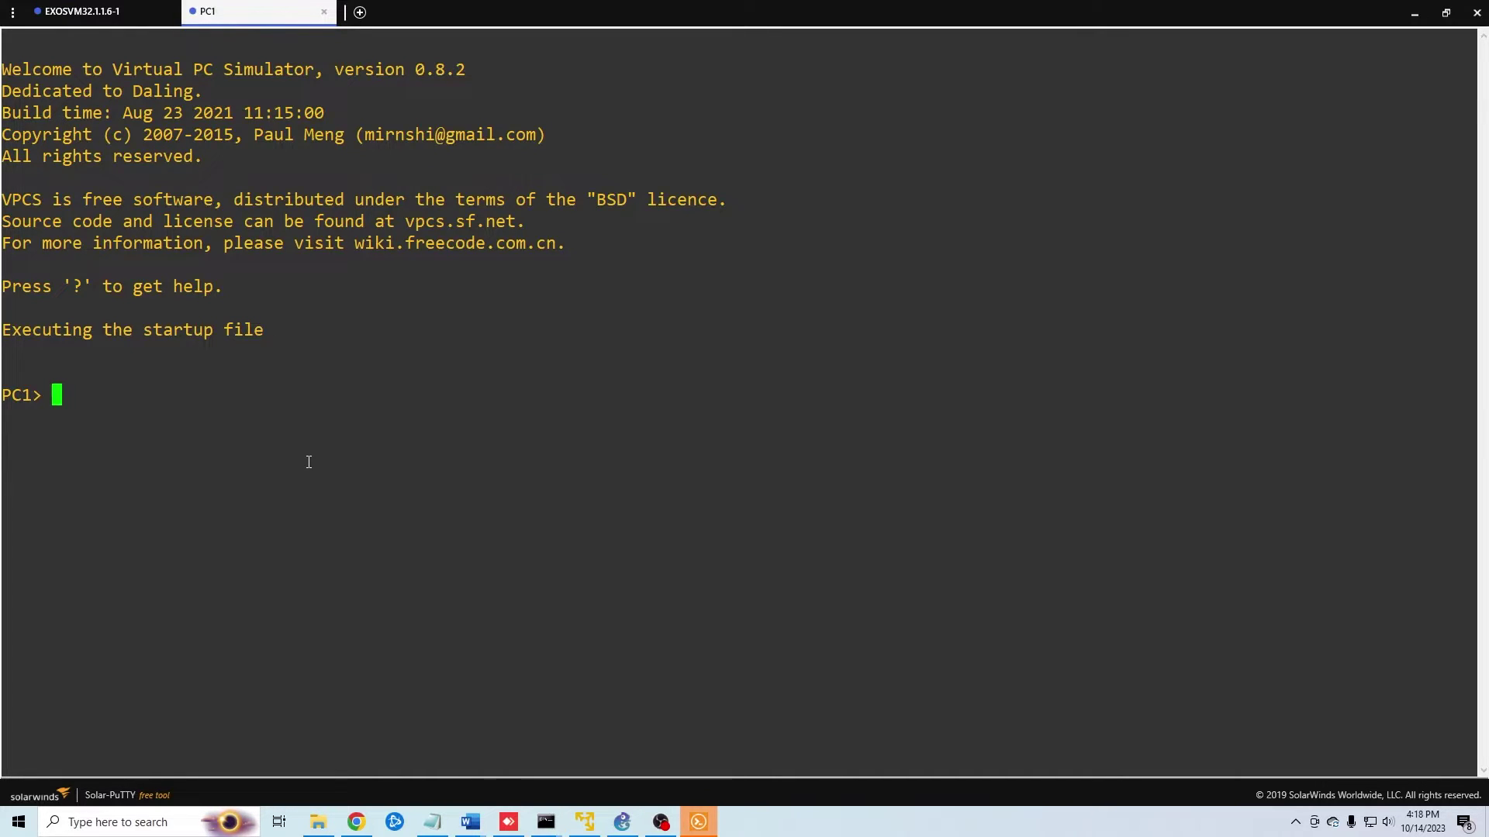
Request an IP address for PC1 with the ip dhcp command.
type("ip d")
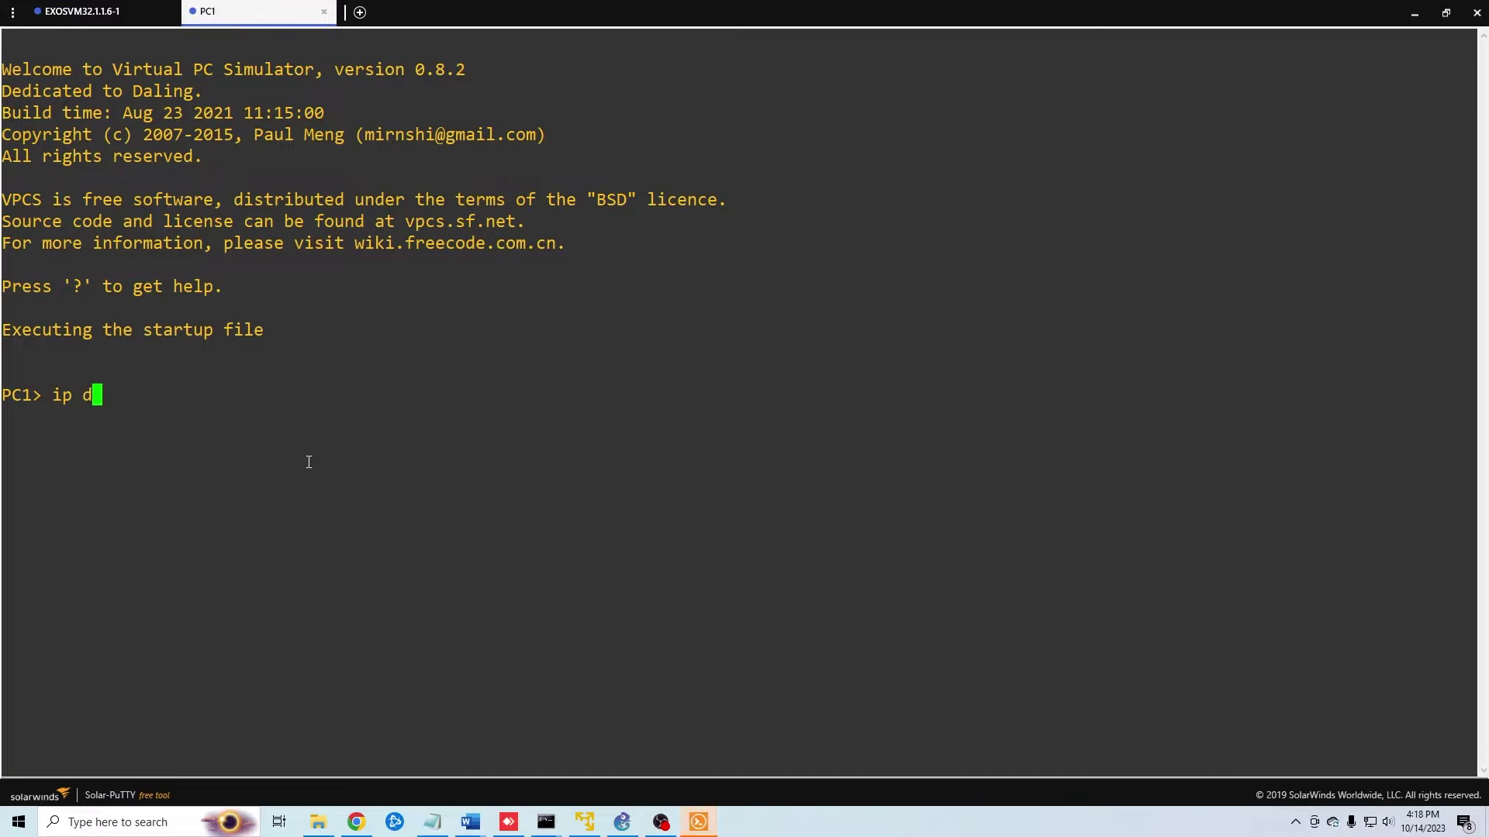
type("hcp")
key("Return")
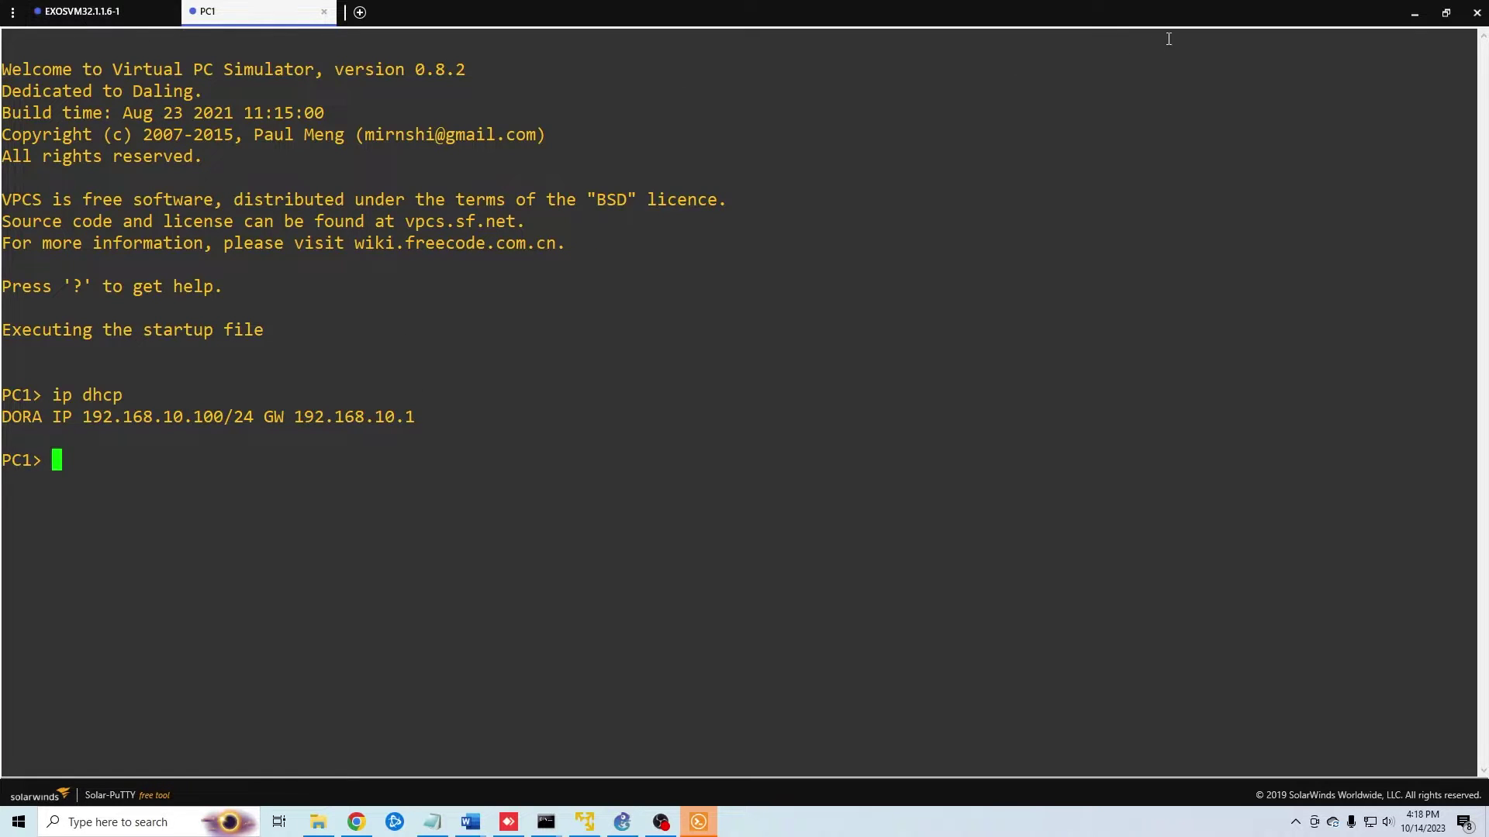
Open PC2's console from GNS3 and request its IP address with the ip dhcp command.
left_click(1414, 13)
right_click(881, 378)
left_click(935, 403)
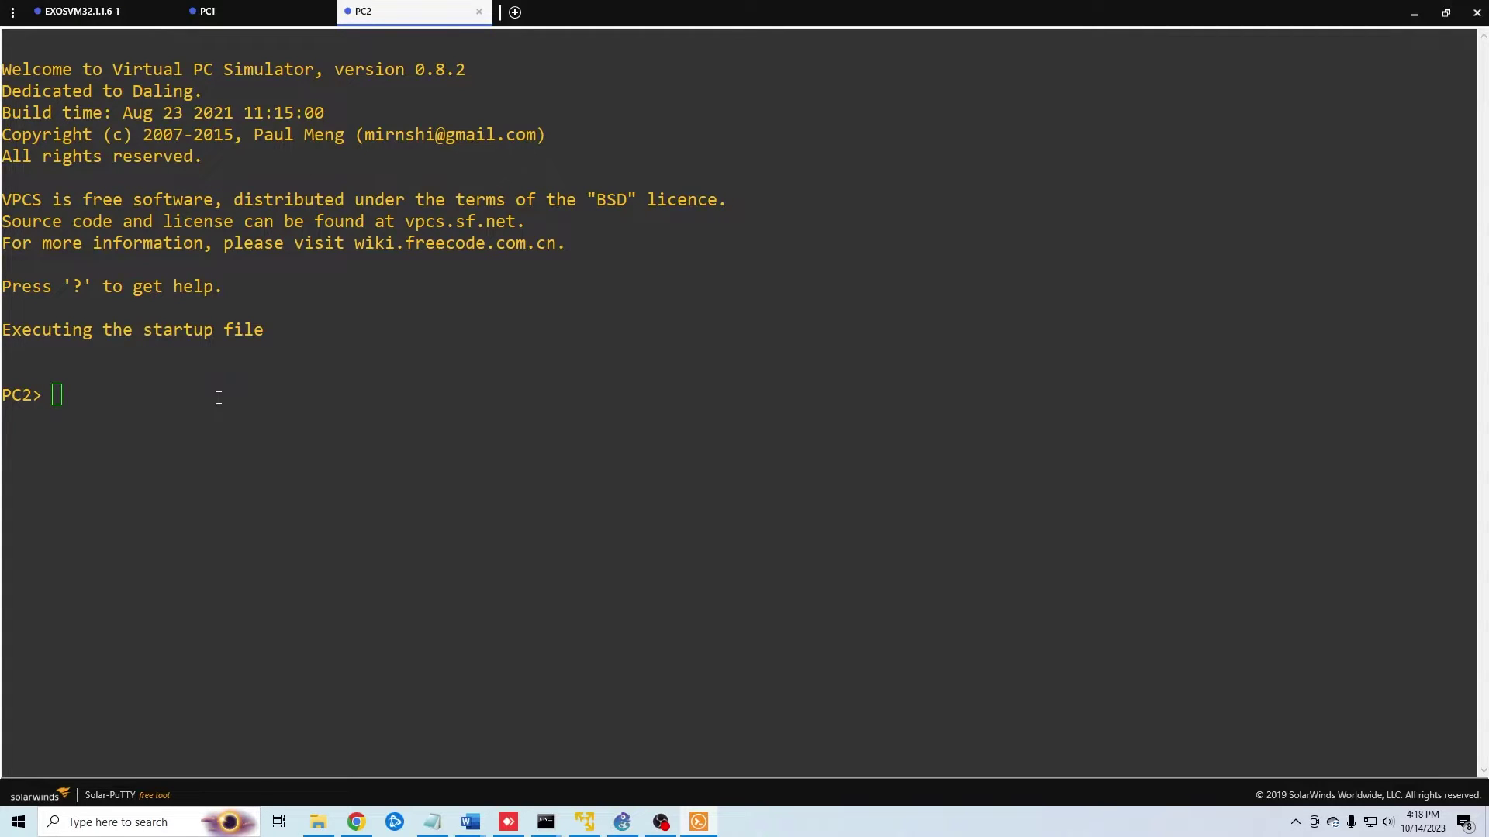
left_click(232, 362)
type("ip dhcp")
key("Return")
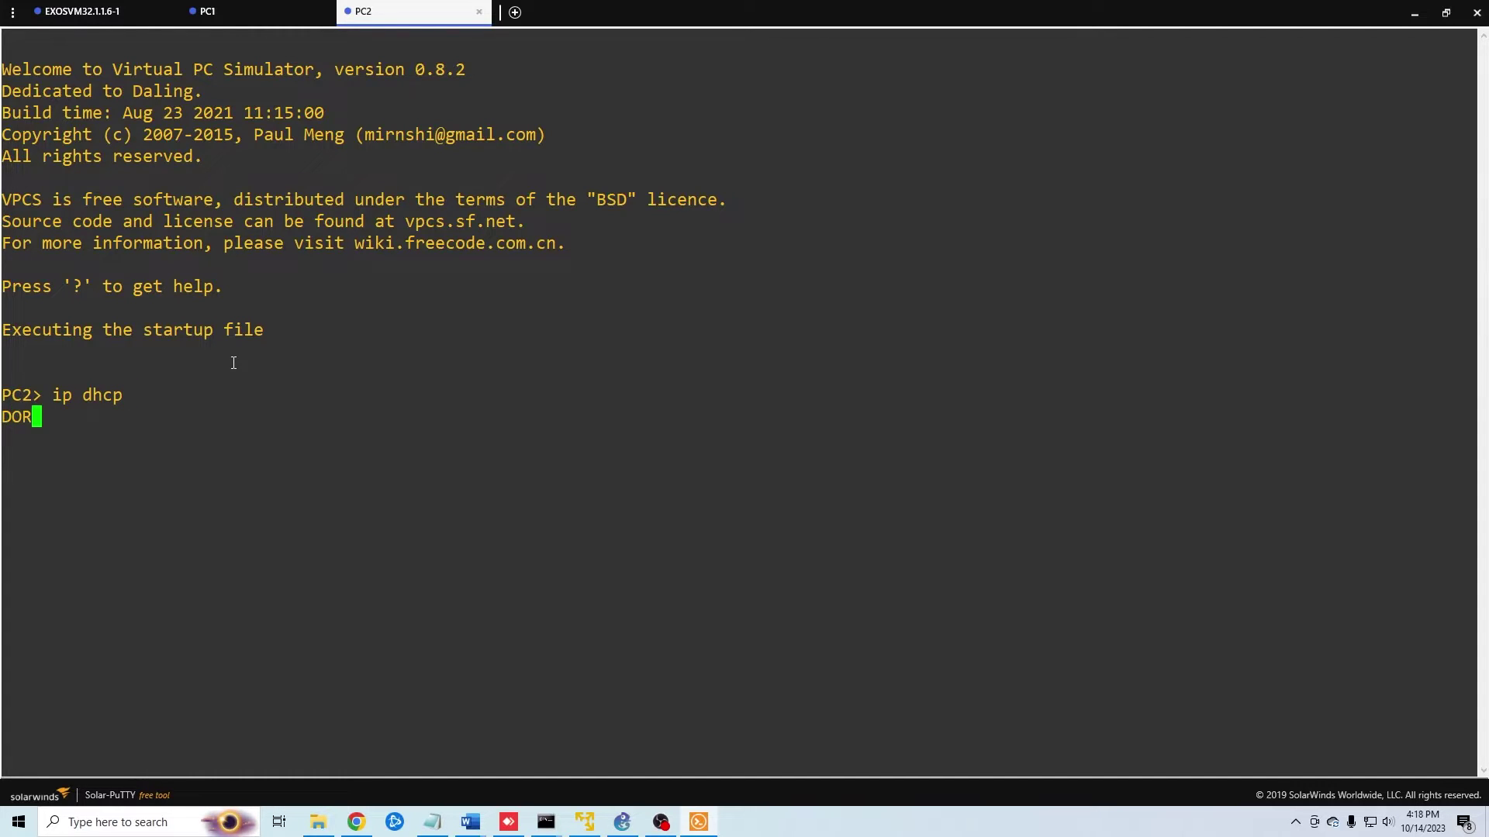
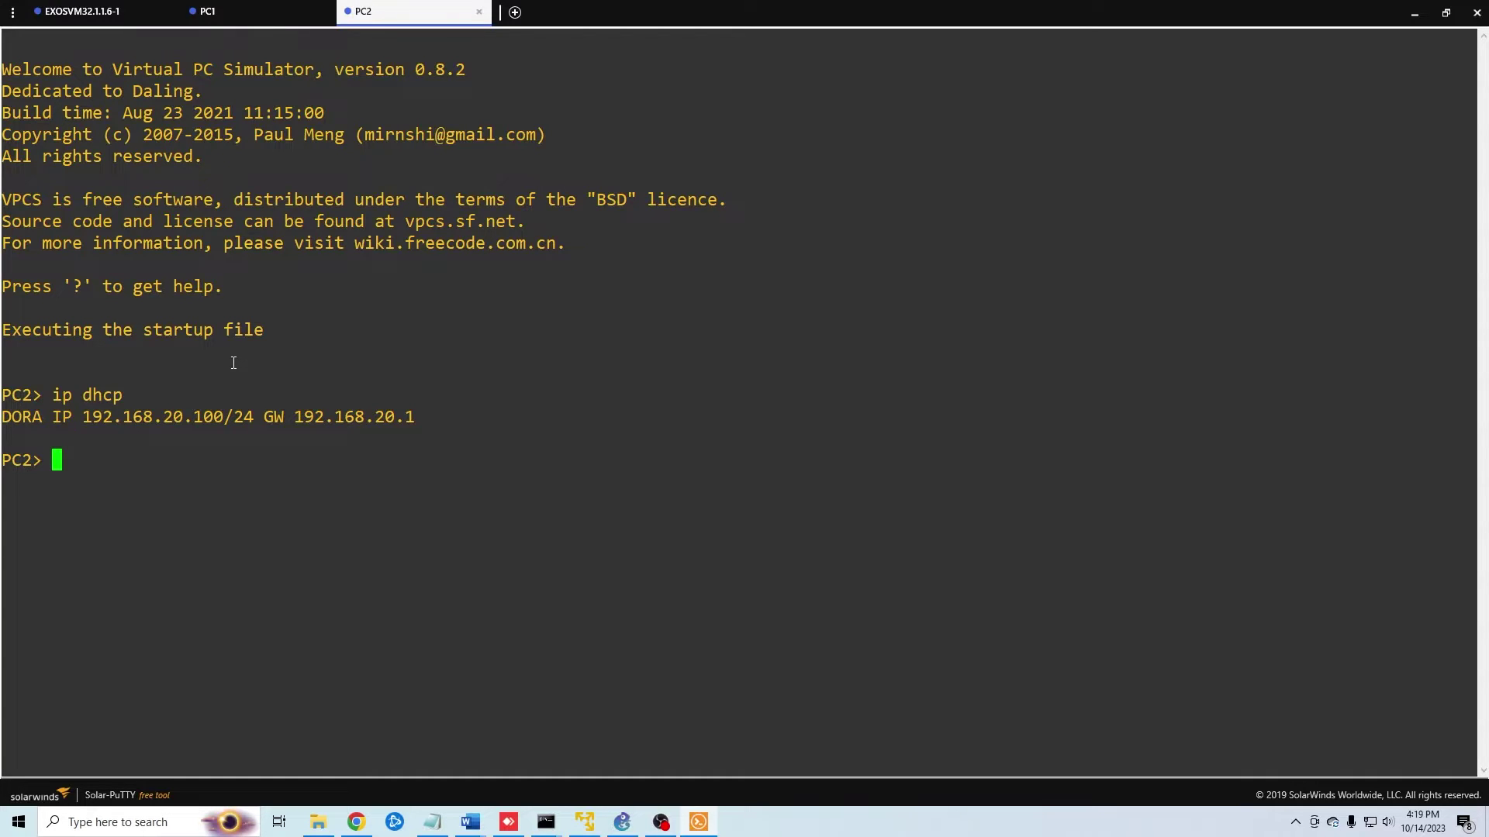
Check the DHCP node's details in the GNS3 topology and return to the EXOS switch's console.
left_click(1415, 12)
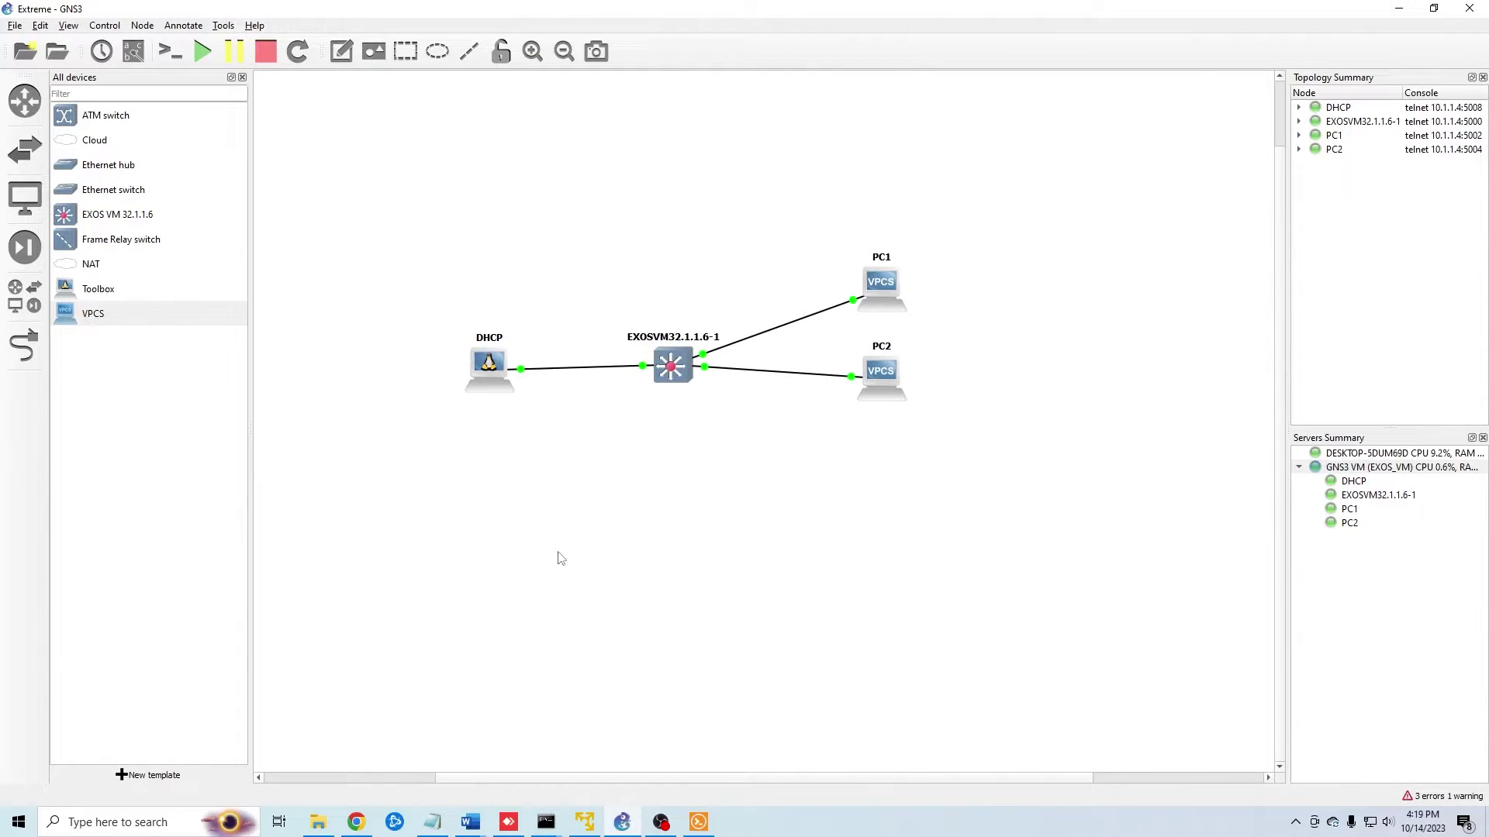
mouse_move(490, 364)
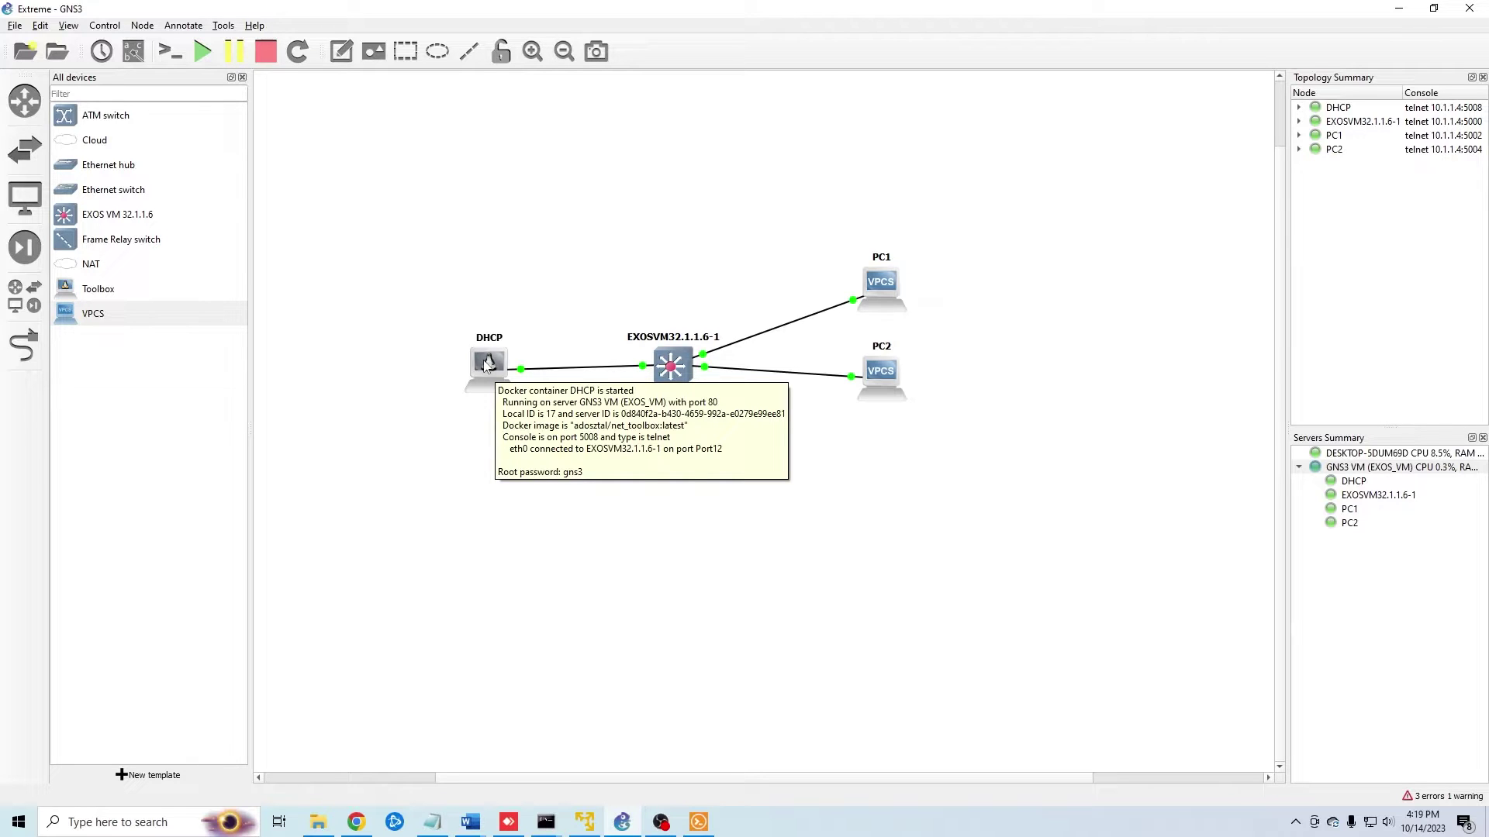
left_click(699, 822)
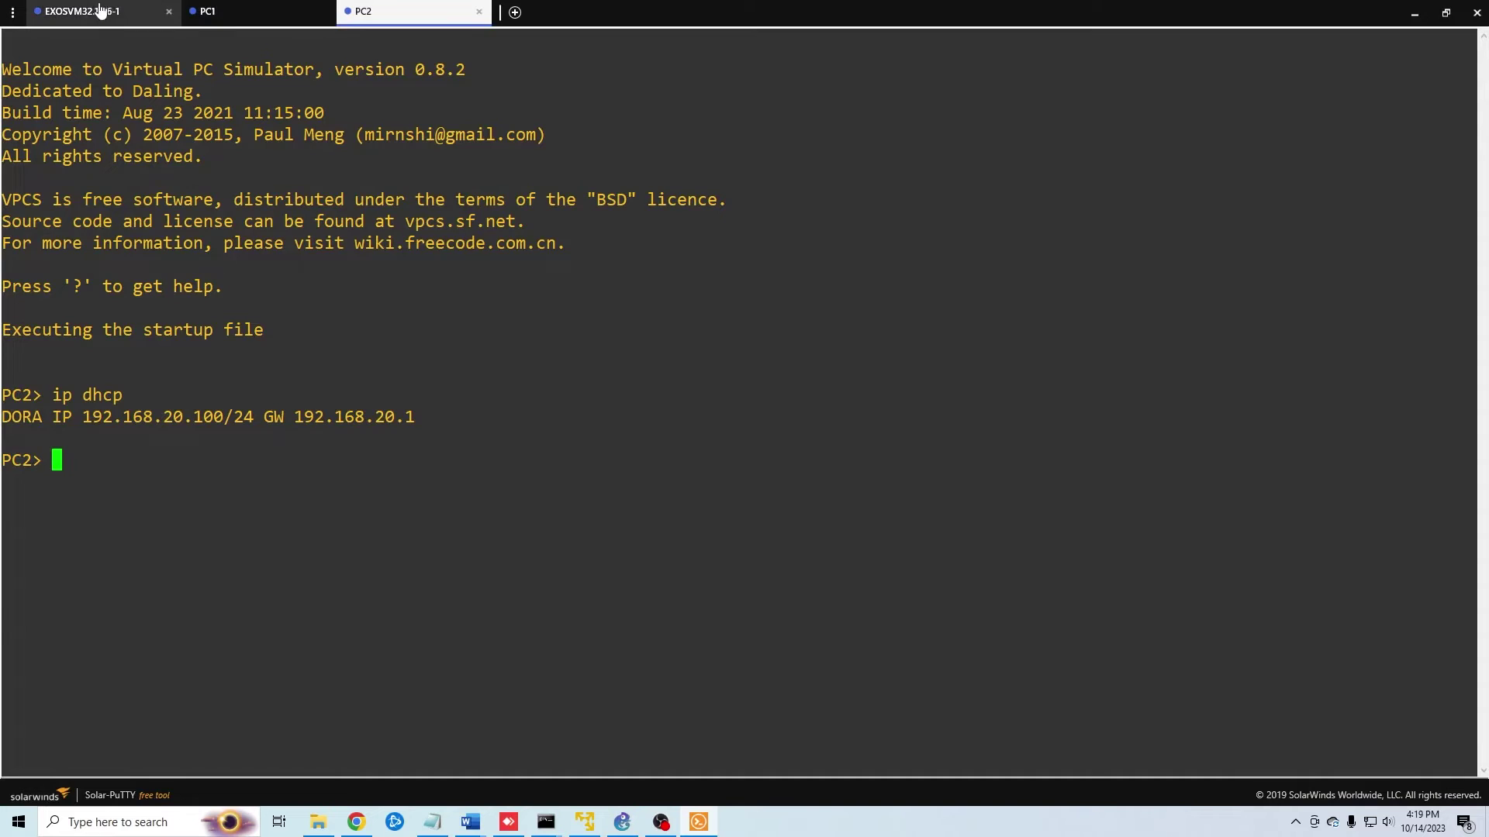
left_click(155, 14)
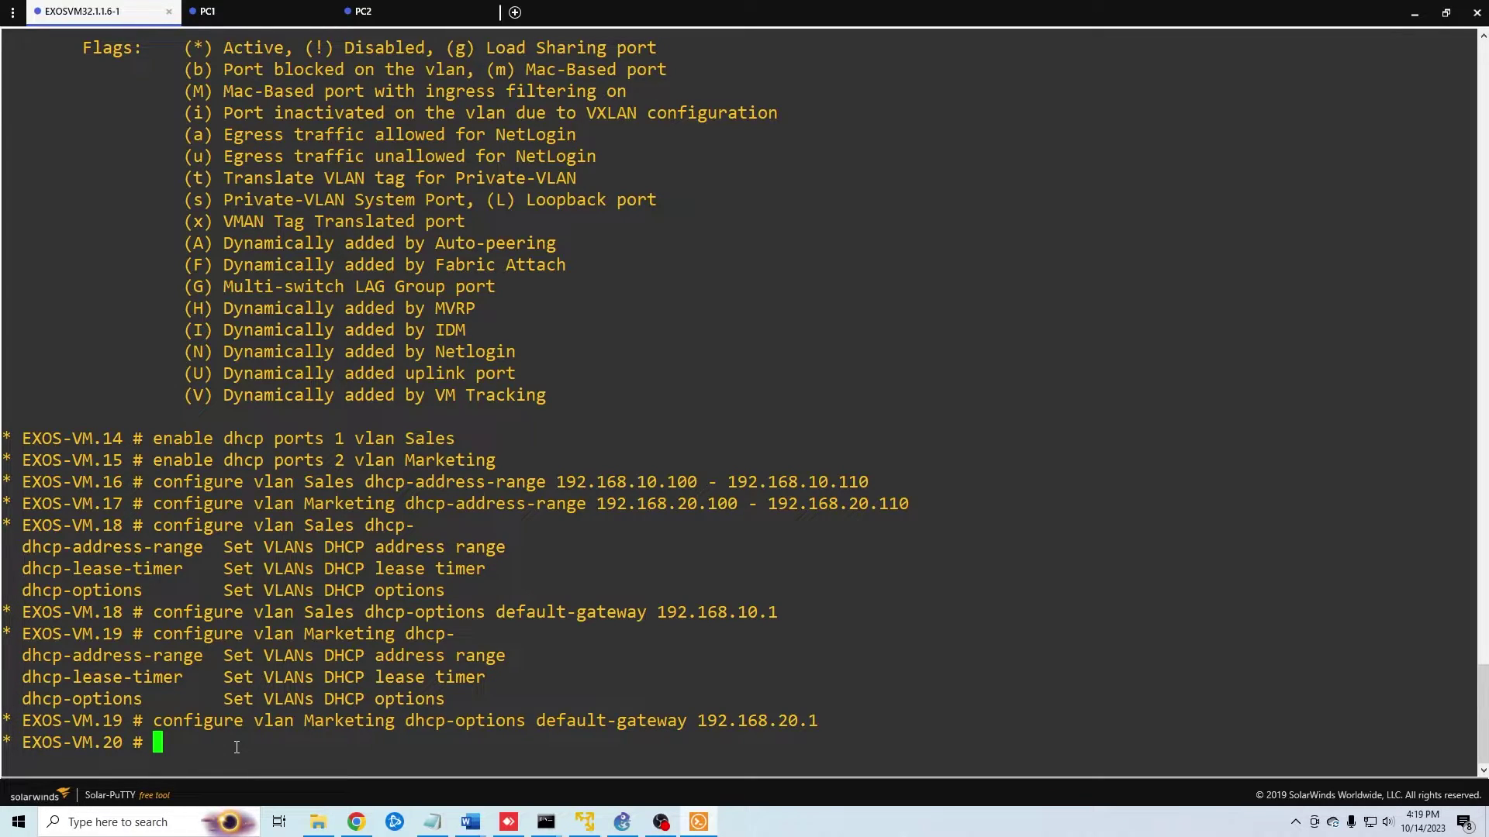
Create the VLANs Accounting with tag 40 and Server with tag 50 on the EXOS switch.
type("config")
key("BackSpace")
key("BackSpace")
key("BackSpace")
key("BackSpace")
key("BackSpace")
type("reate vlan ")
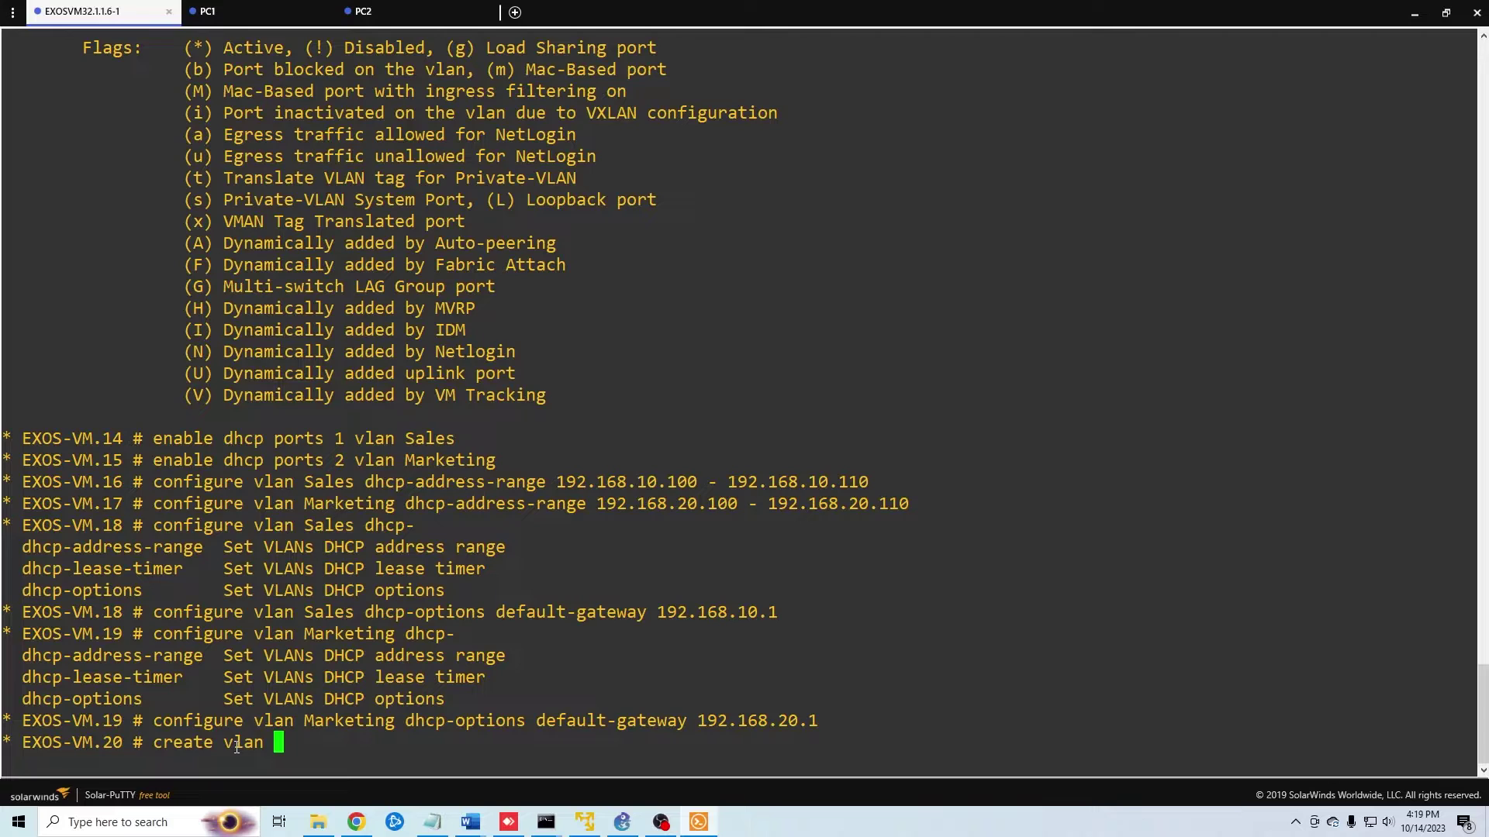
type("Accounting tag 40")
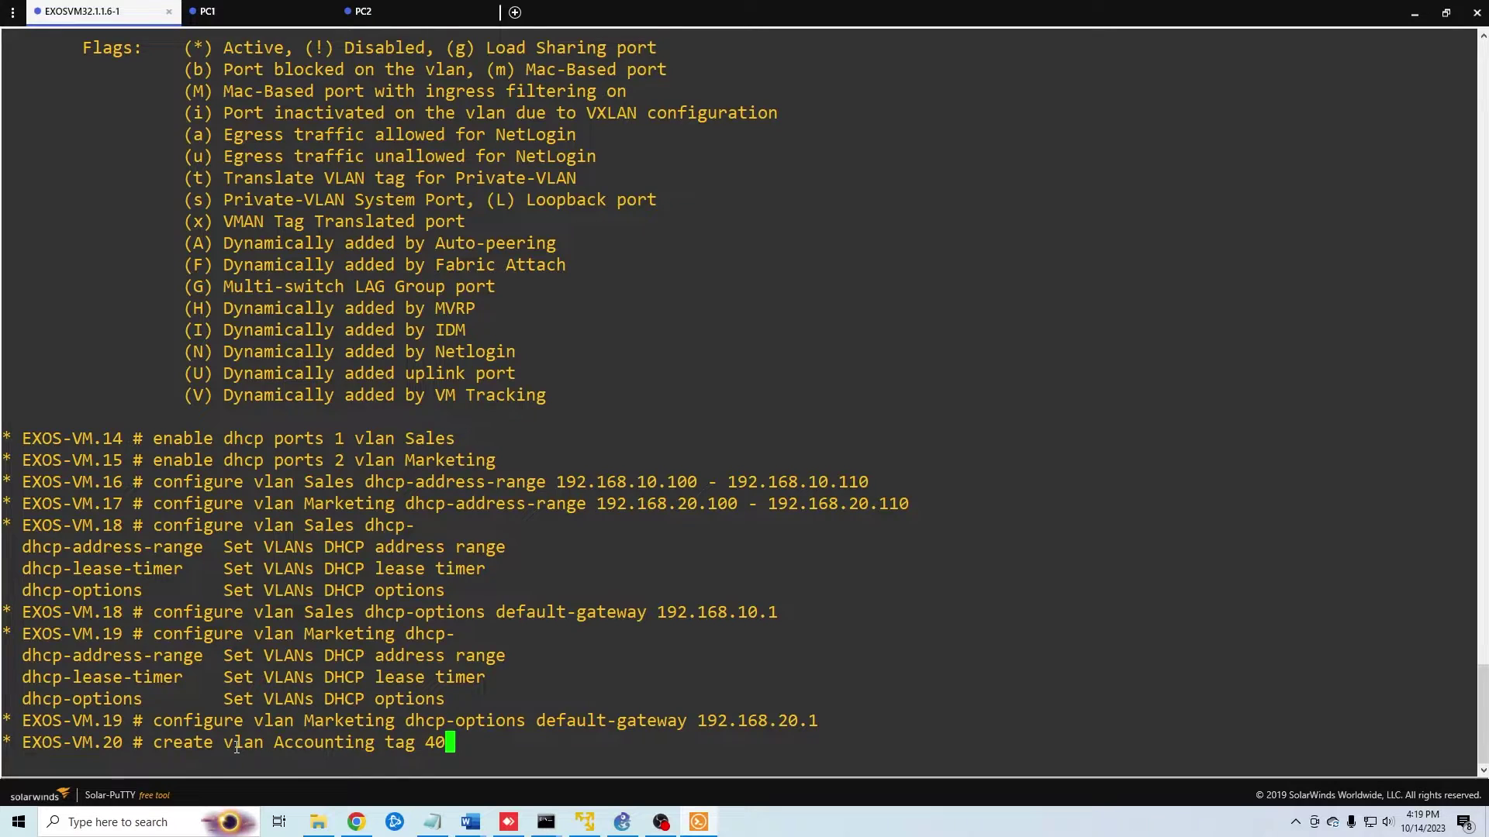
key("Return")
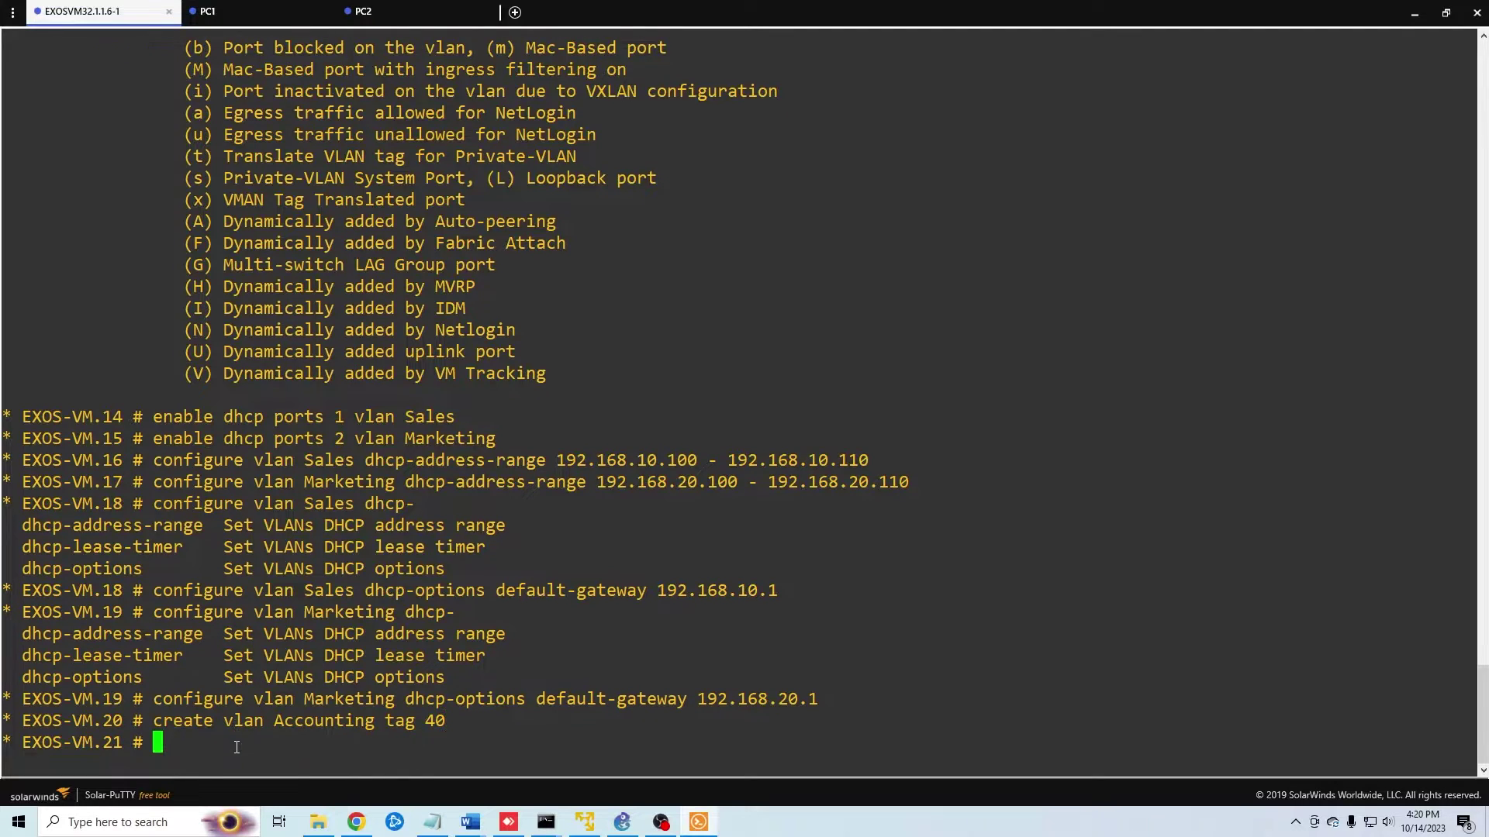
type("create vlan ")
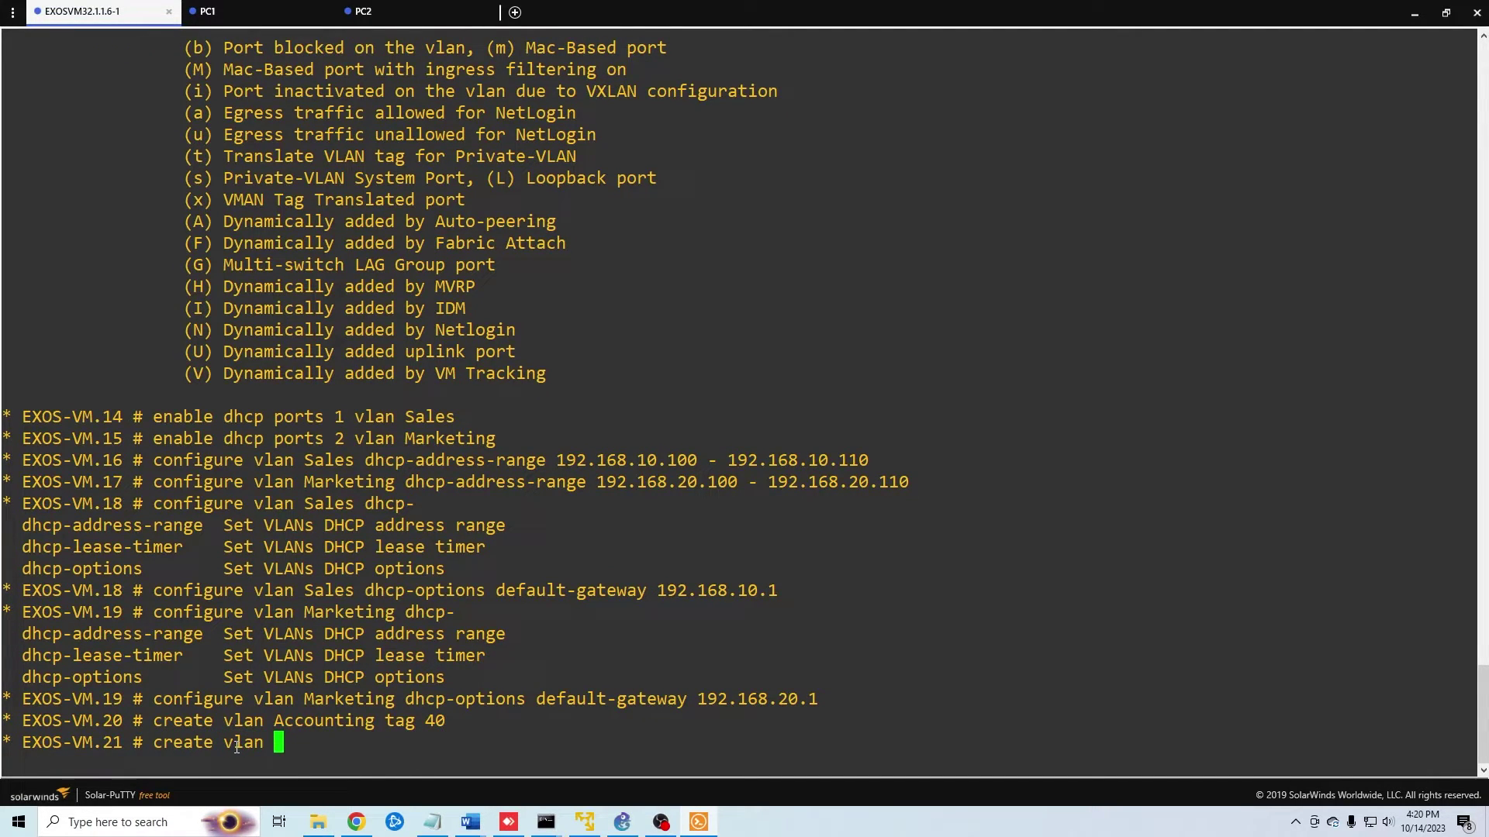
type("Server tag 50")
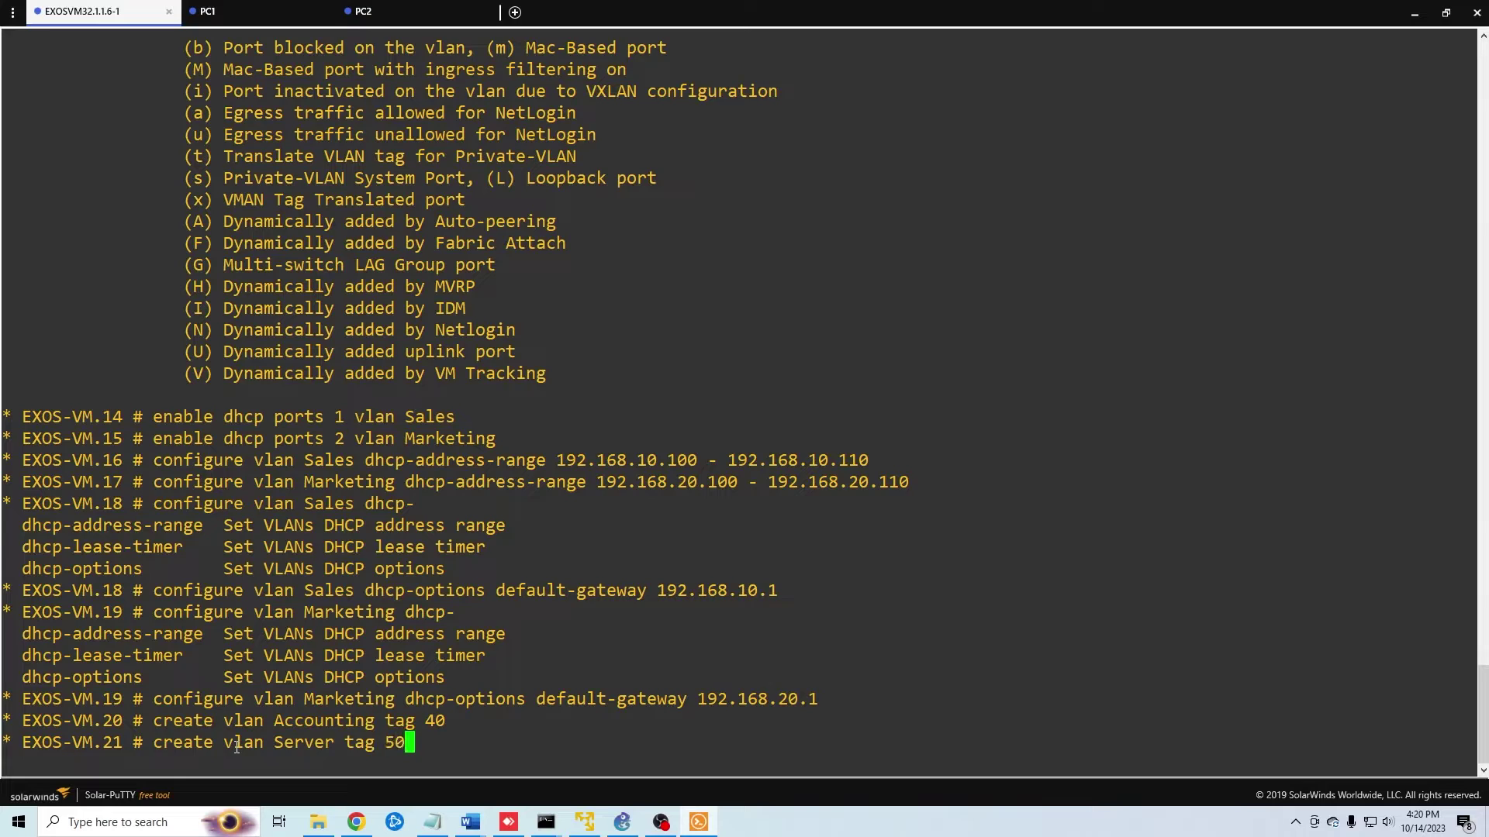
key("Return")
Assign the IP address 192.168.40.1/24 to the Accounting VLAN.
type("con")
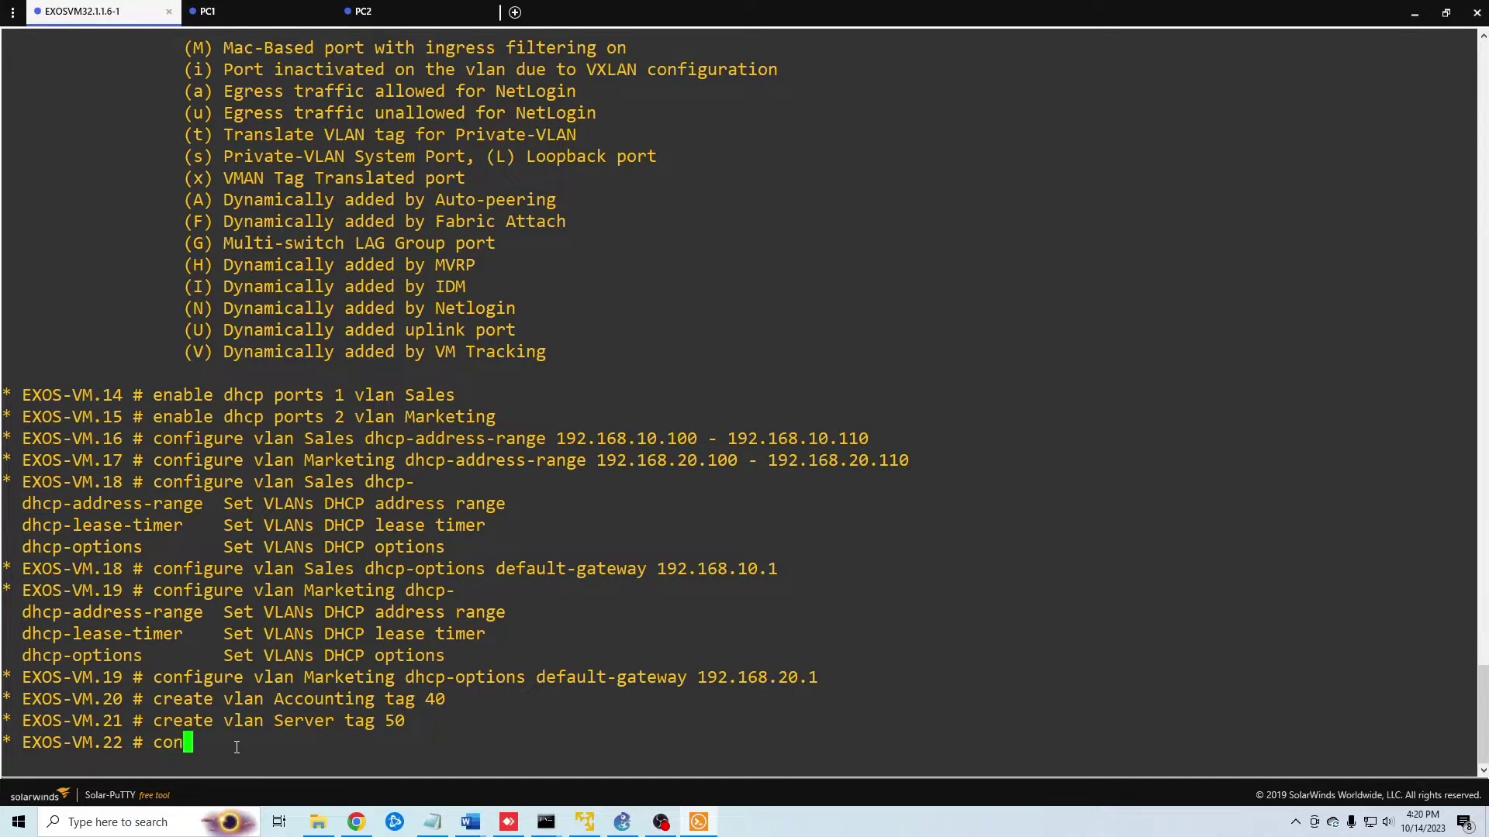
type("figure vlan ")
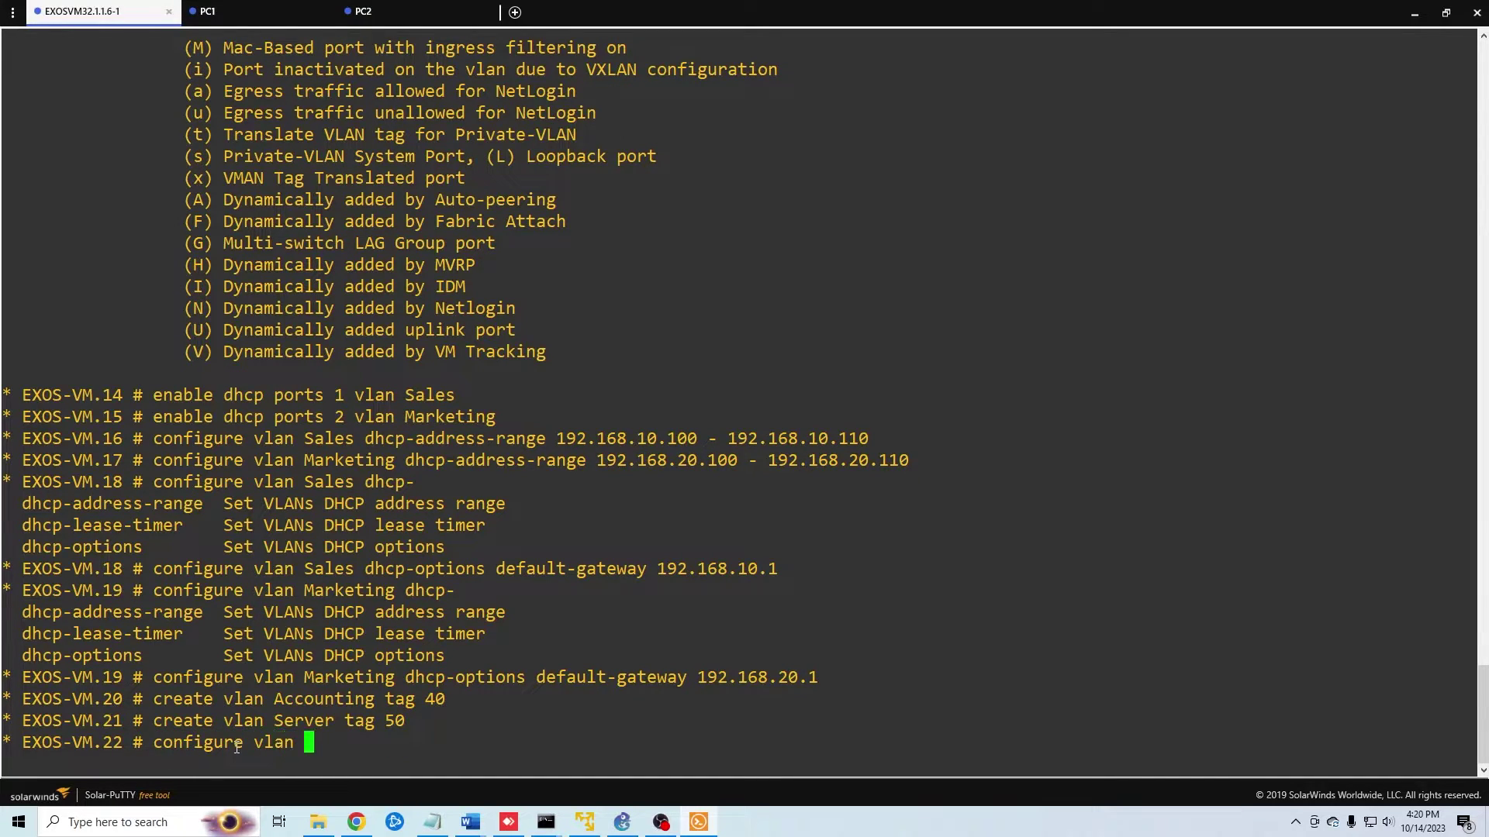
type("Accounting ipaddress ")
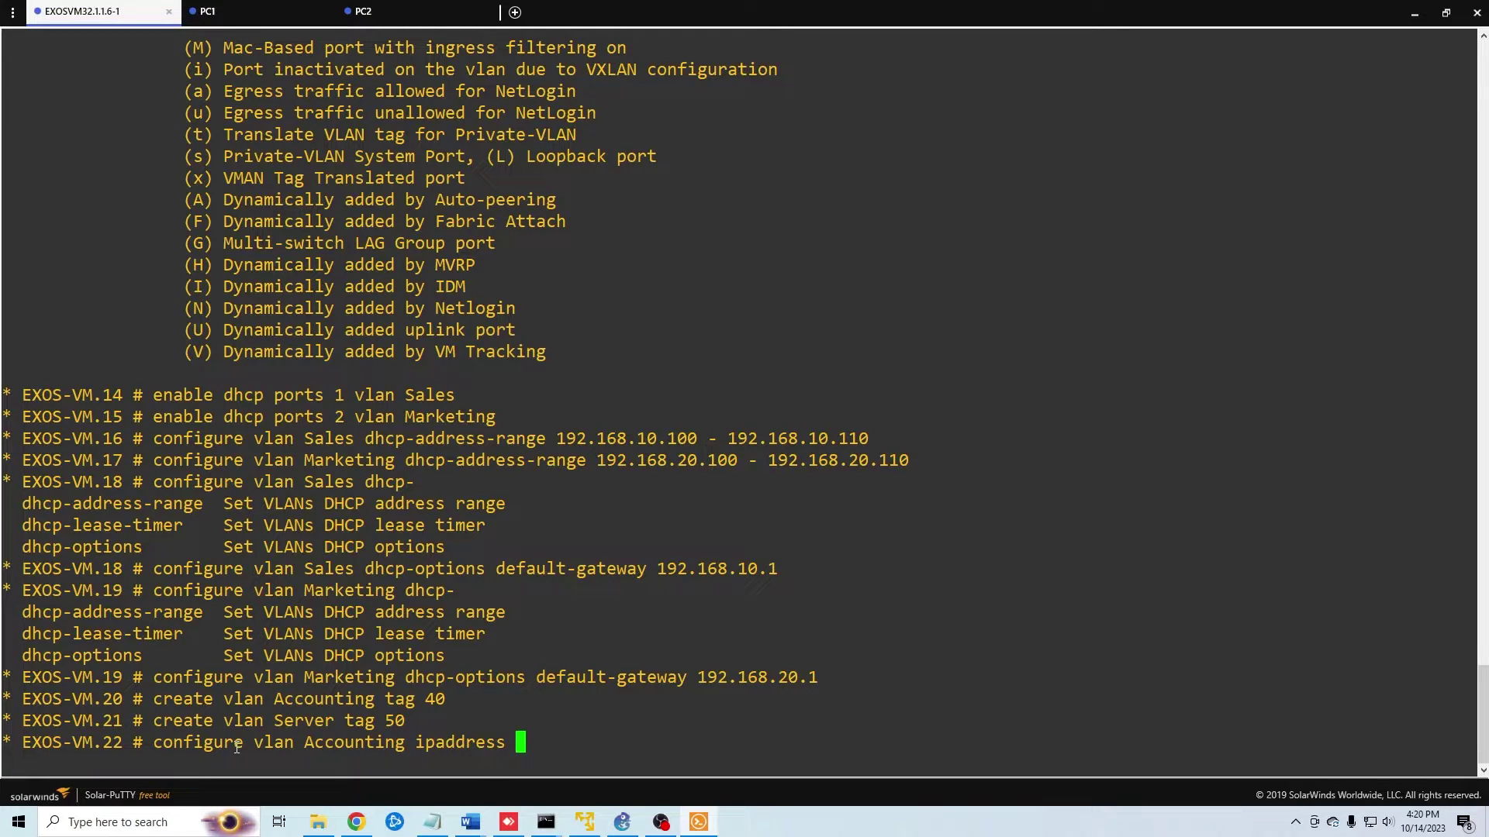
type("192.168.40.1")
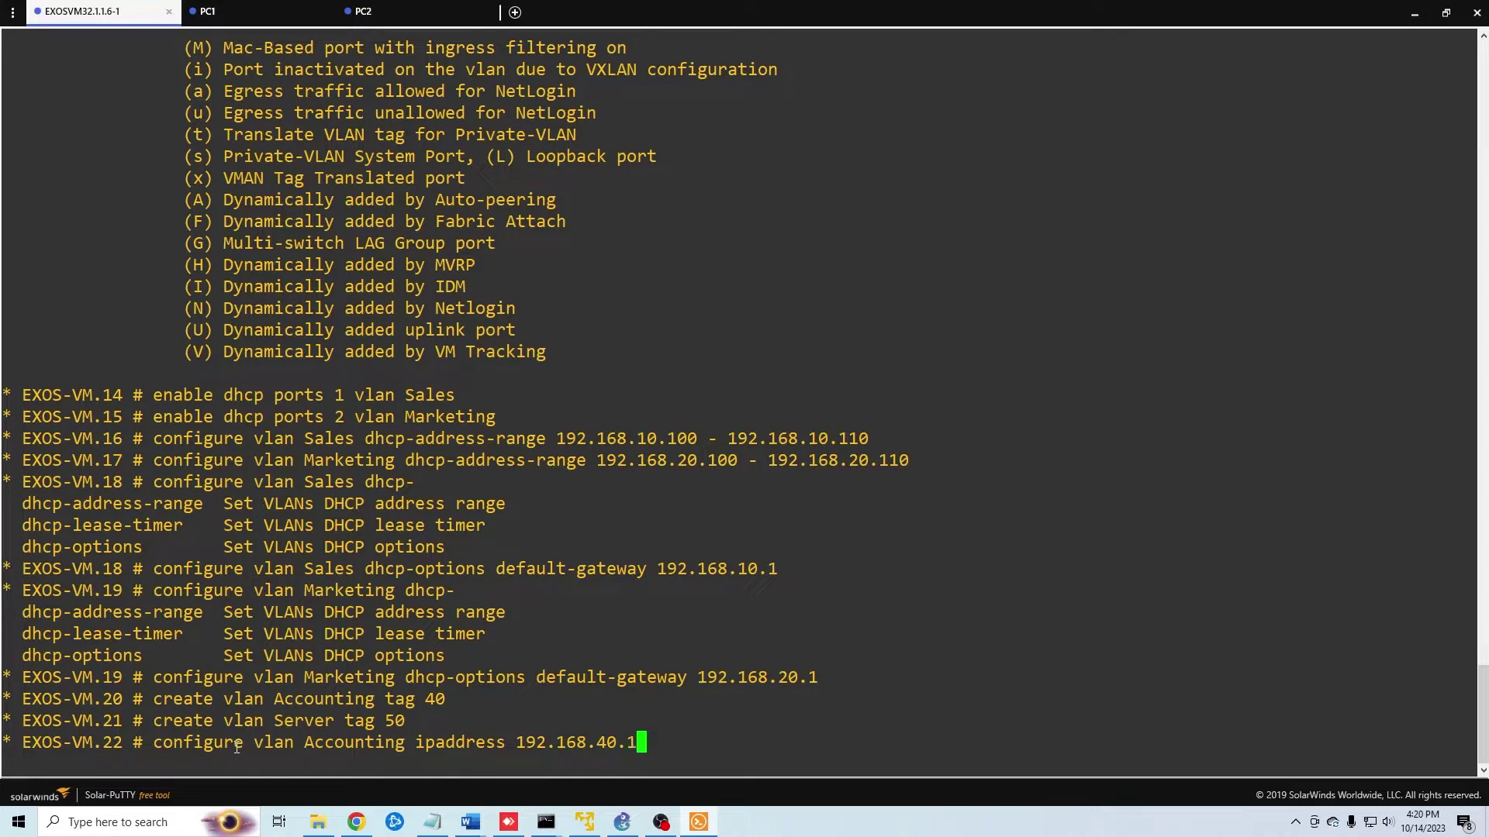
key("BackSpace")
type("/24")
key("Return")
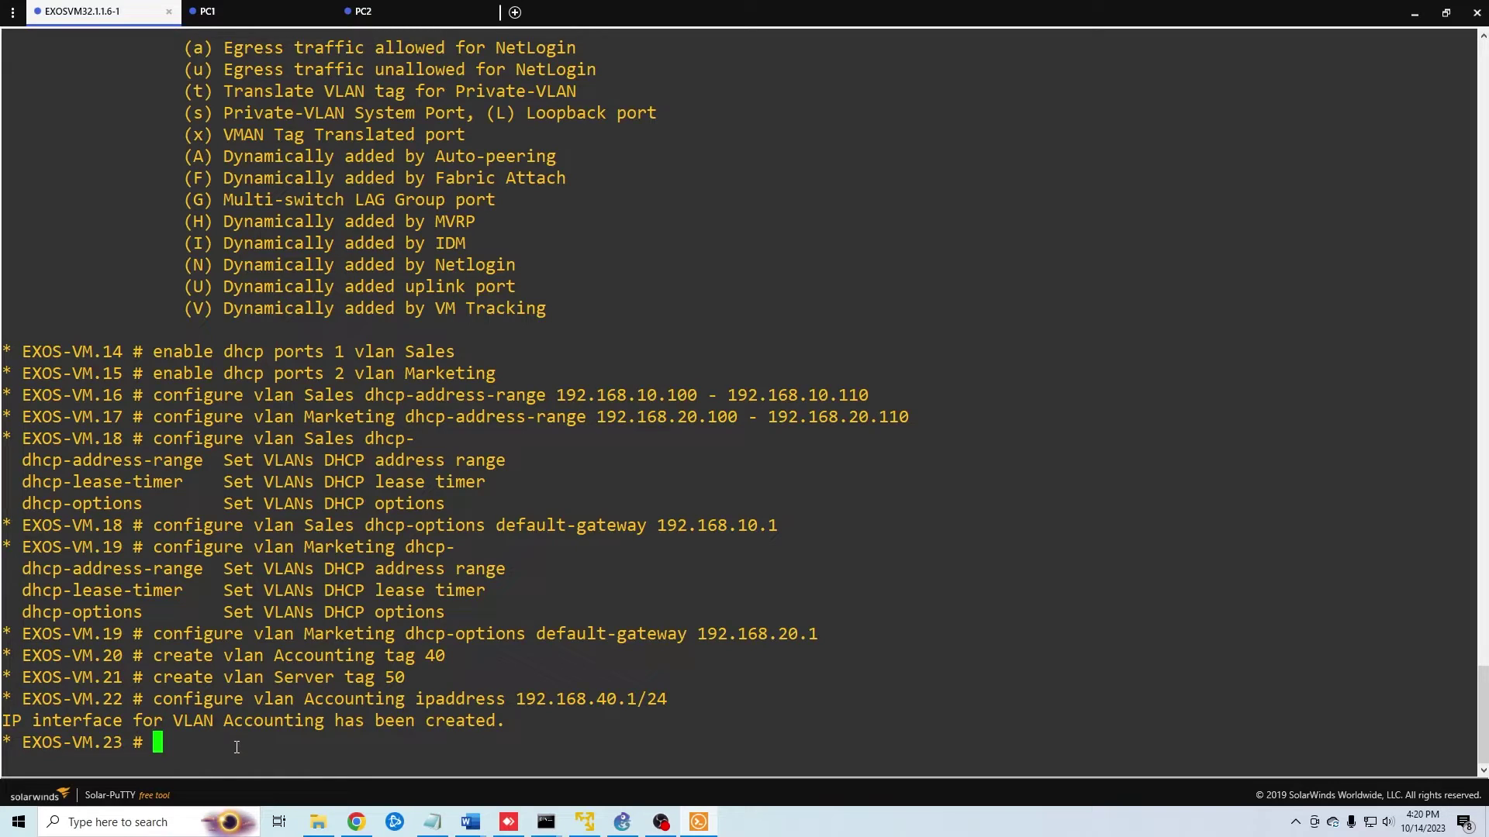
Assign the IP address 192.168.50.1/24 to the Server VLAN, correcting the misspelled configure command.
type("conifgure vlan ")
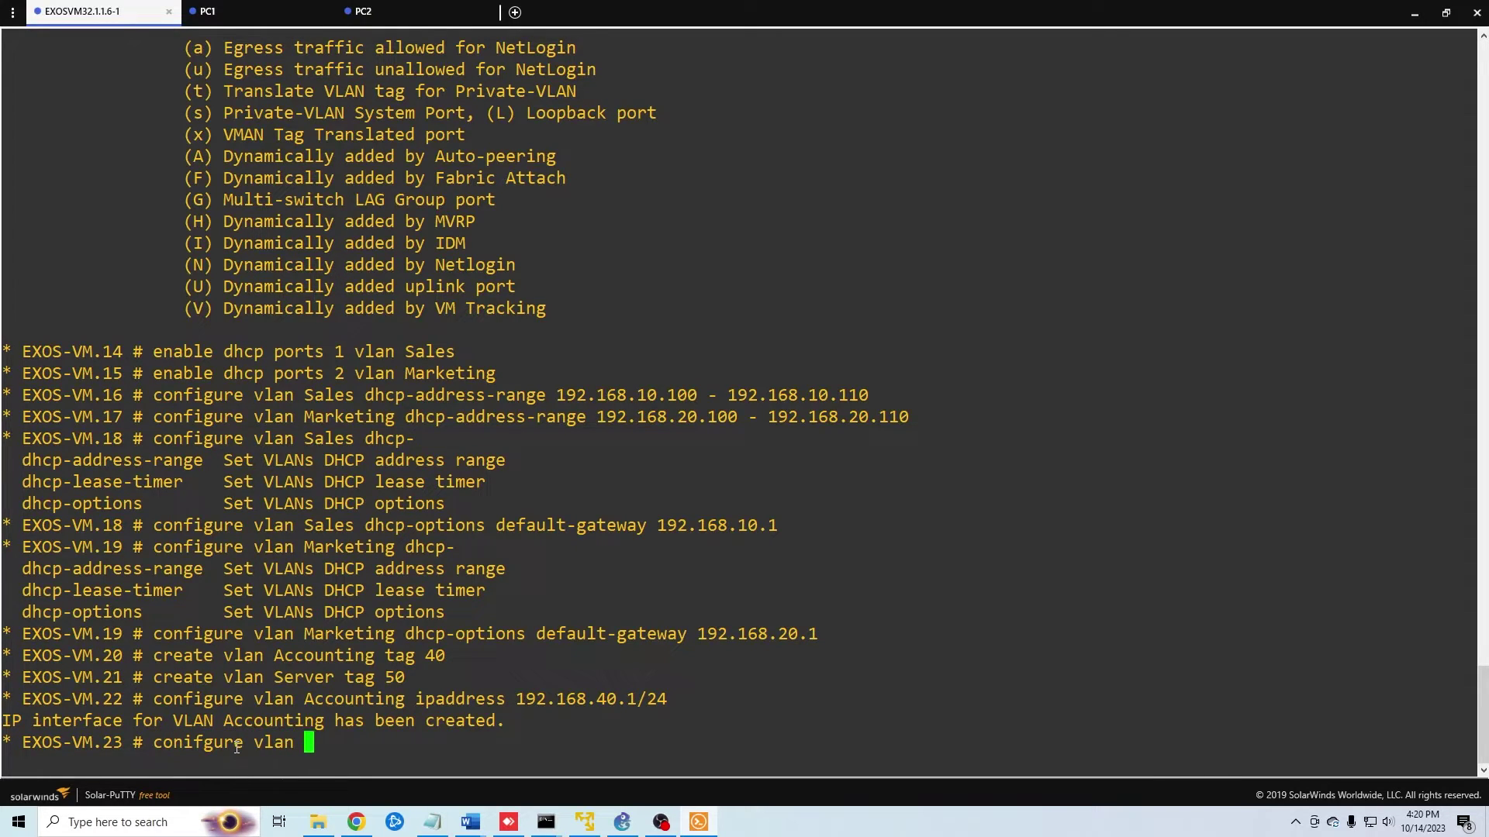
type("Server ipadd")
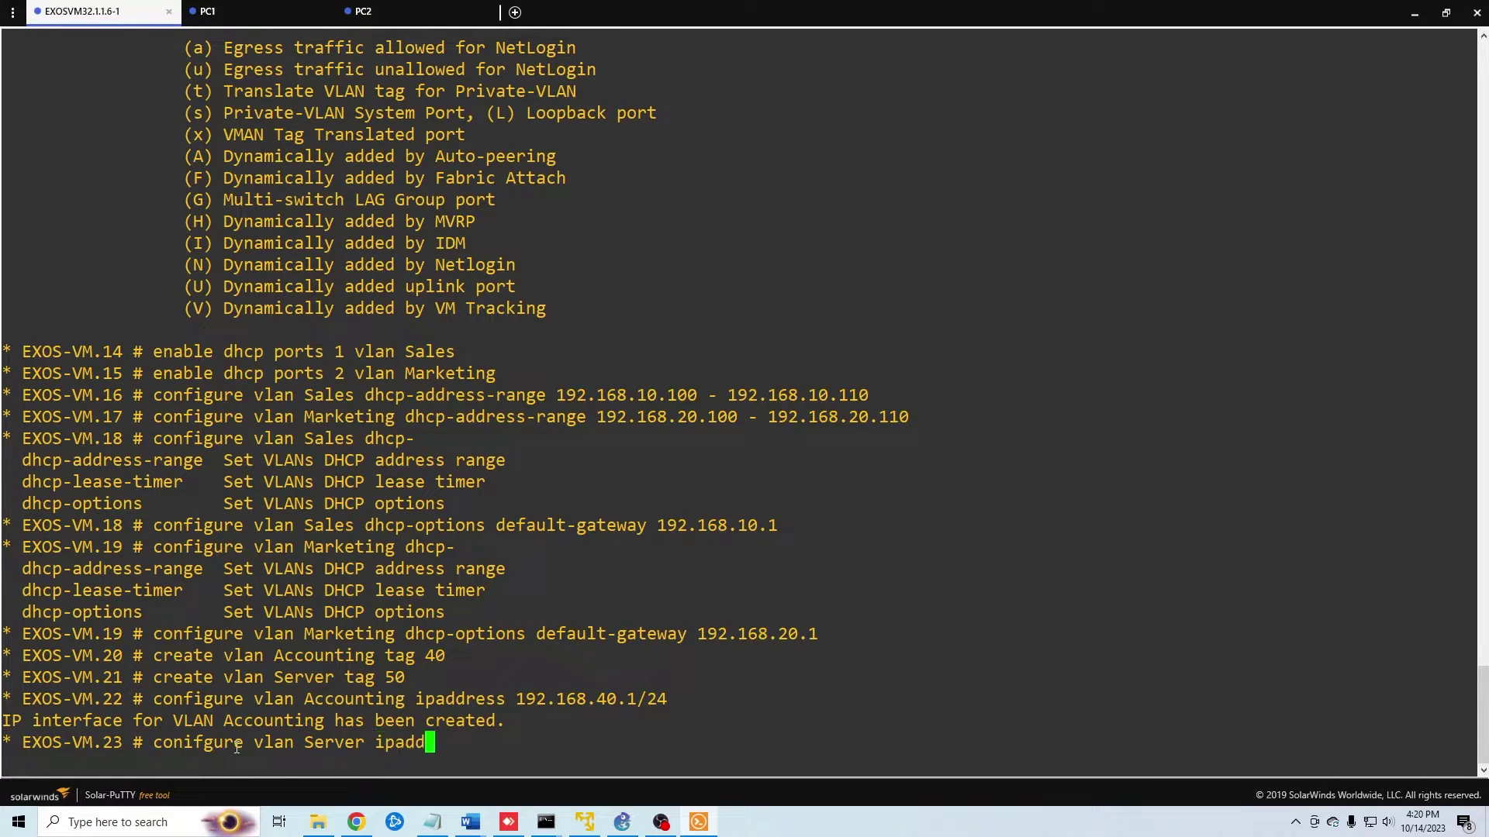
type("ress")
key("Tab")
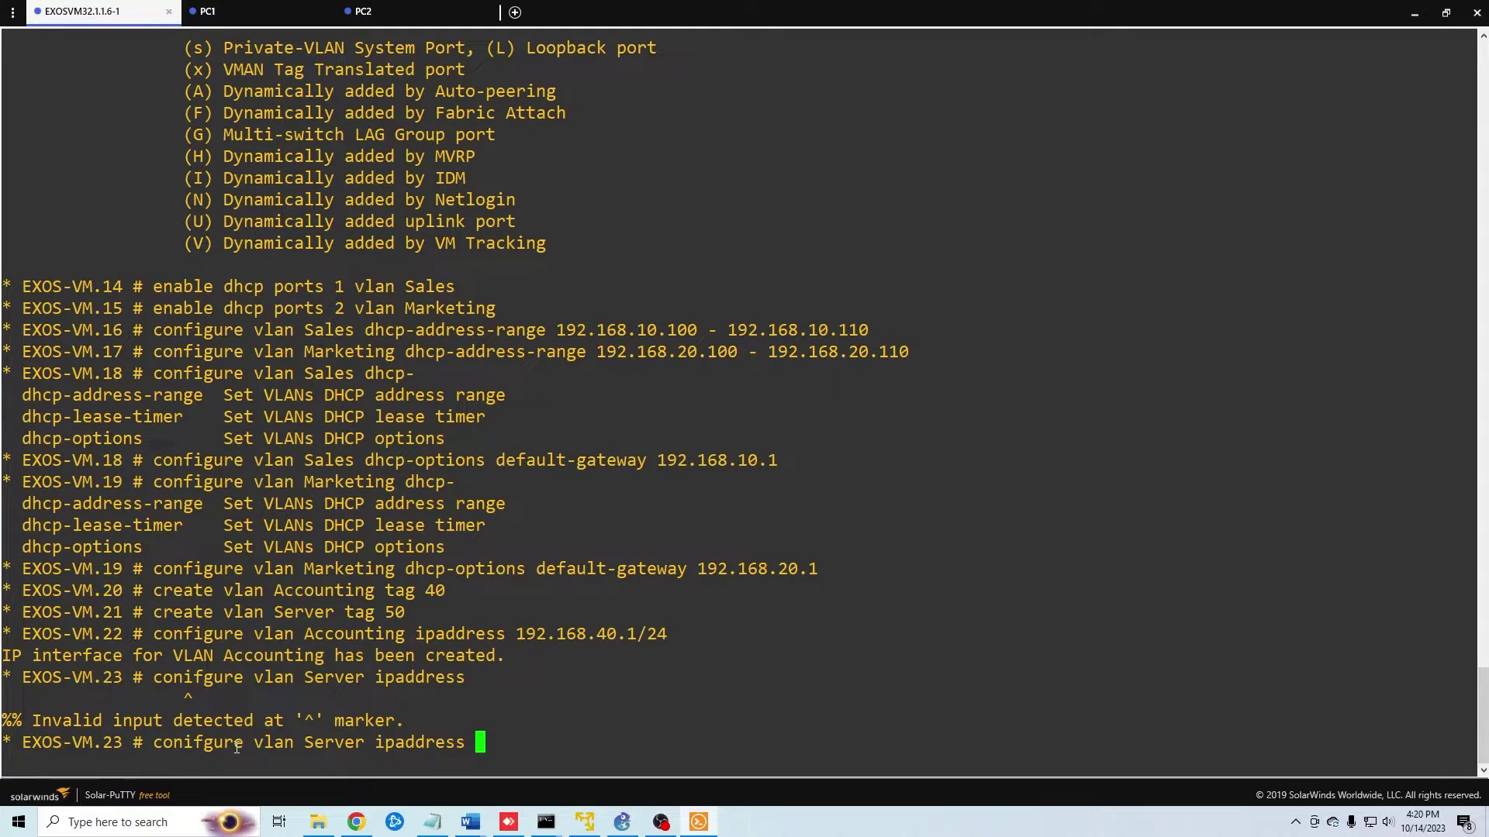
key("Left")
key("Left")
key("Left")
key("Left")
key("Left")
key("Left")
key("Left")
key("Left")
key("Left")
key("Left")
key("Left")
key("Left")
key("Left")
key("Left")
key("Left")
key("Left")
key("Left")
key("Left")
key("Left")
key("Left")
key("Right")
key("BackSpace")
key("Right")
type("i")
key("Right")
key("Right")
key("Right")
key("Right")
key("Right")
key("Right")
key("Right")
key("Right")
key("Right")
key("Right")
key("Right")
key("Right")
key("Right")
key("Right")
key("Right")
key("Right")
key("Right")
key("Right")
key("Right")
key("Right")
key("Right")
type("192.168.50.1/24")
key("Return")
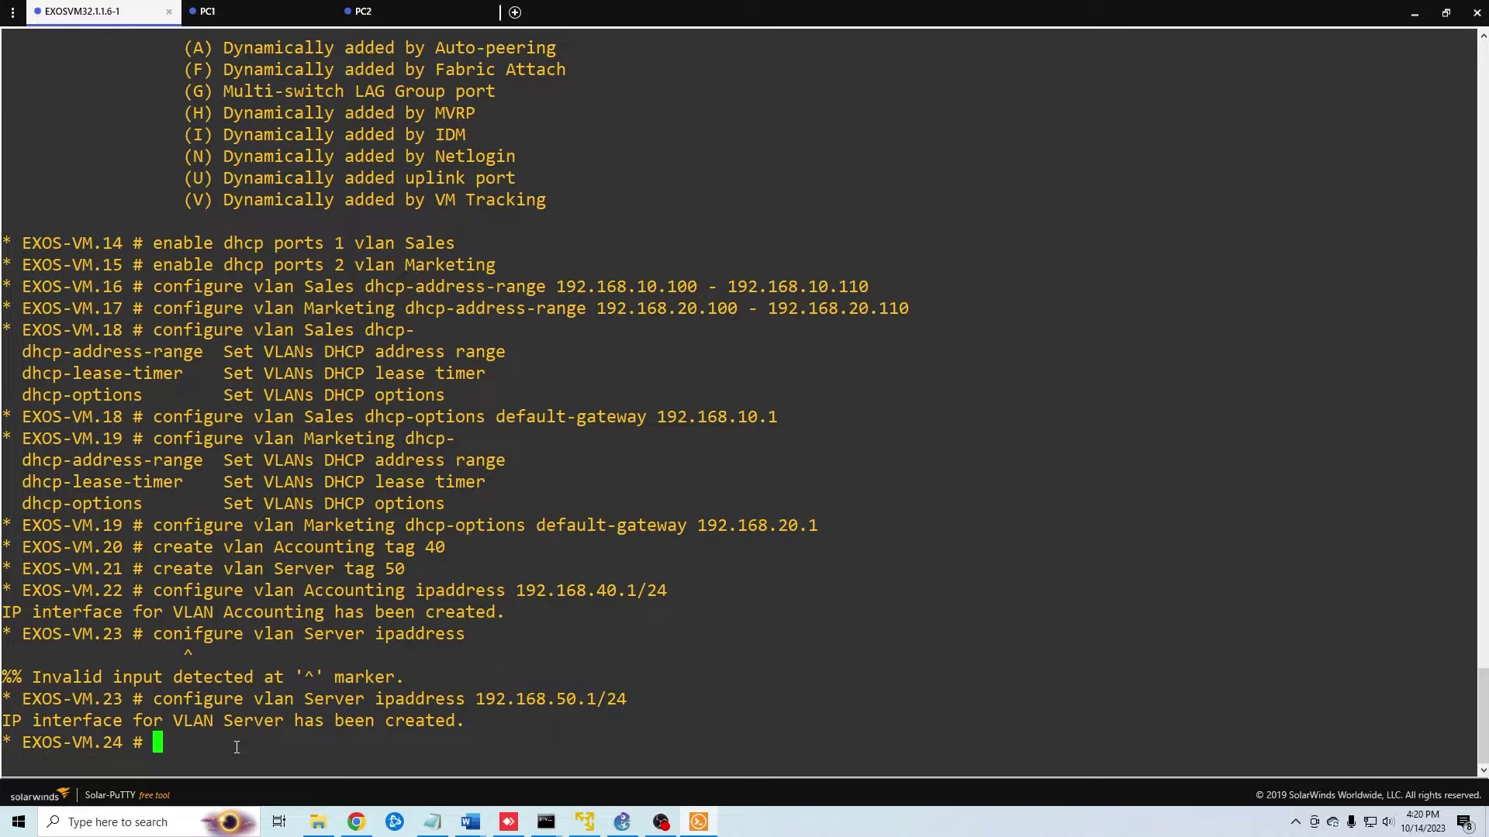
Add port 4 to VLAN 40 as an untagged port.
type("configure vlan ")
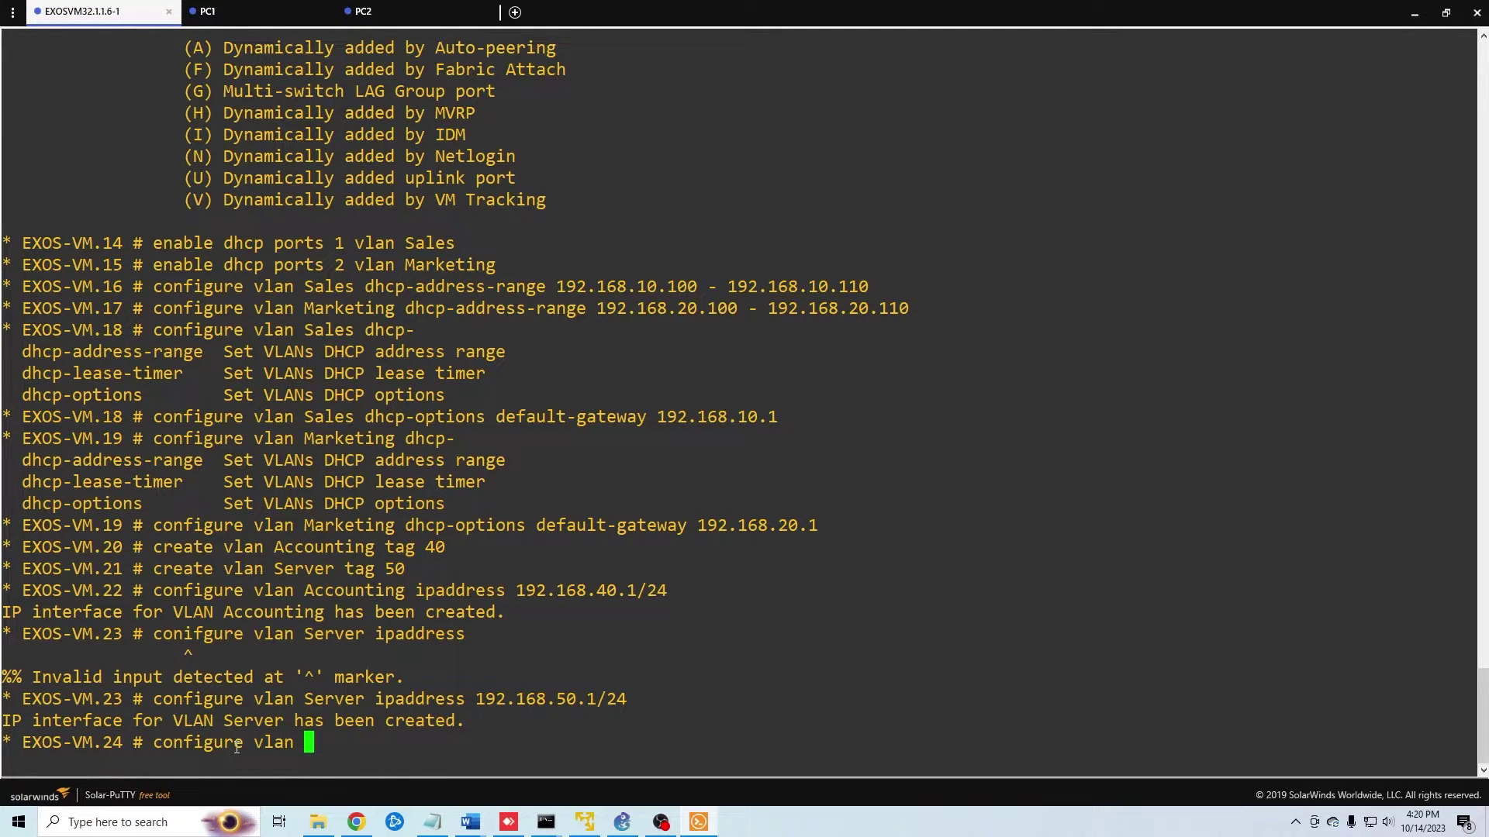
type("40 add ports")
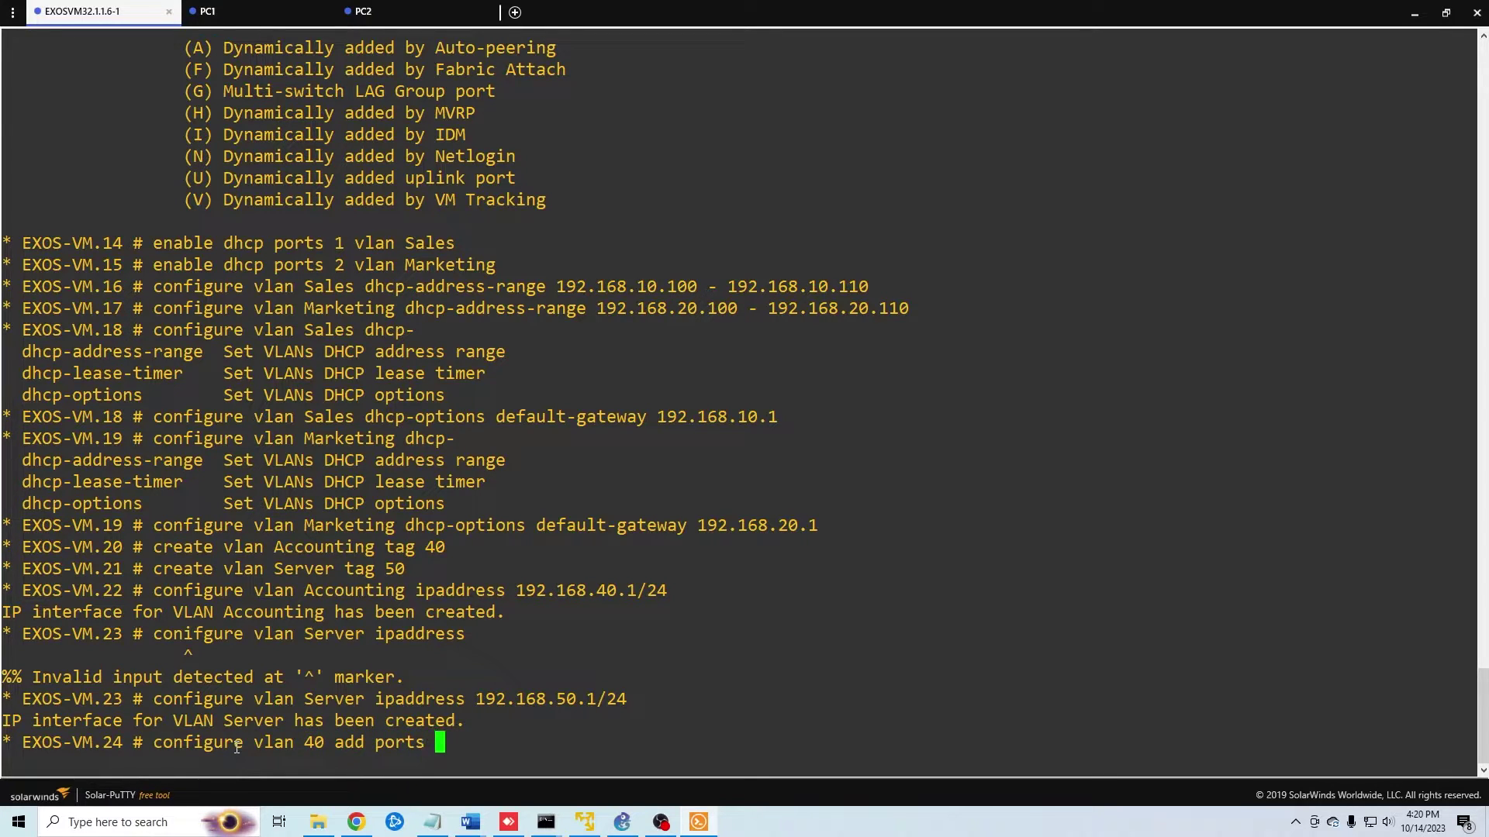
type(" 4")
type(" untagged")
key("Return")
Add port 5 to VLAN 50 as an untagged port.
type("configure")
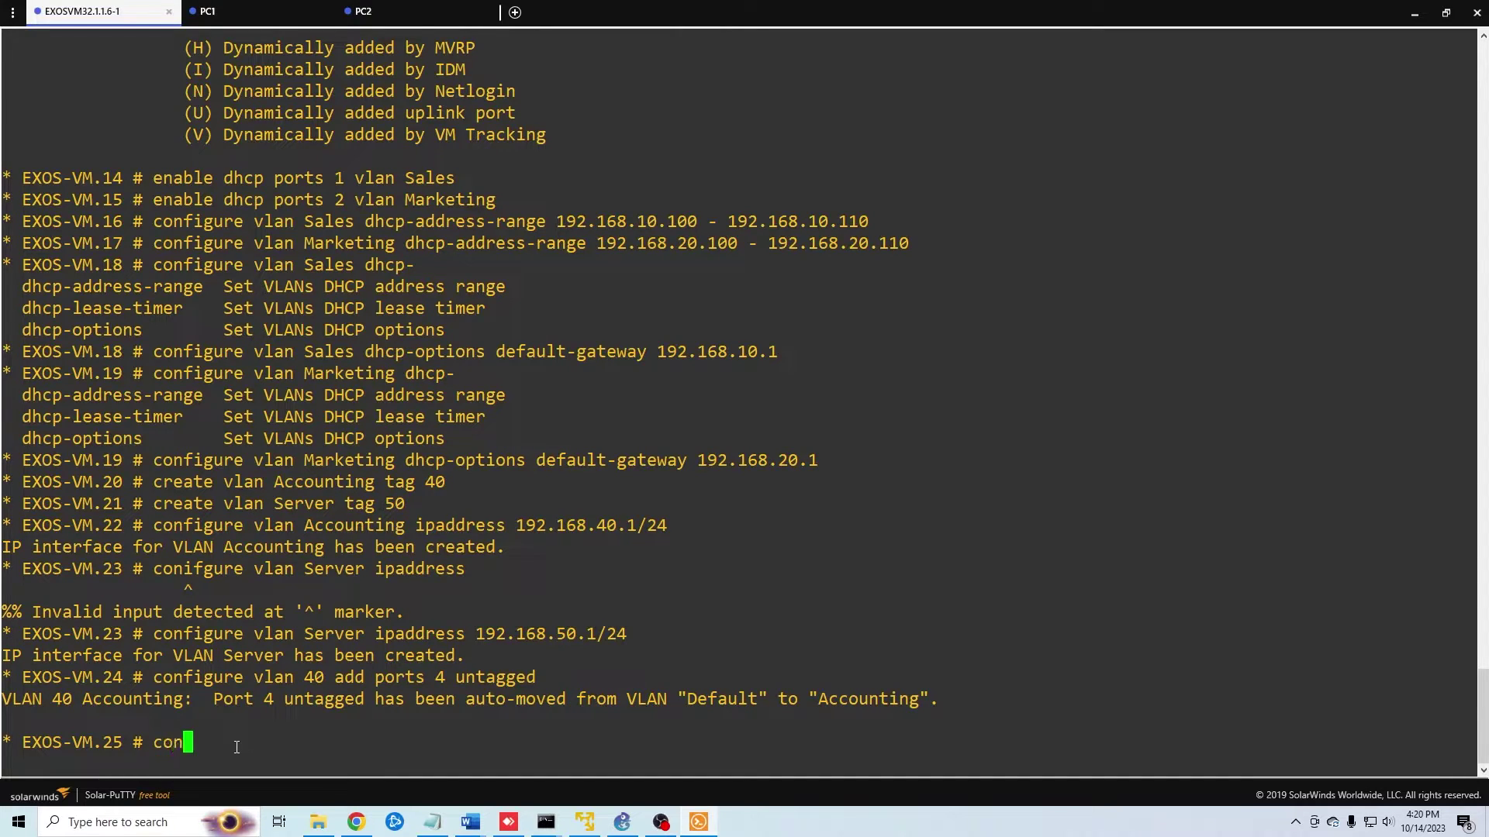
type(" vlan 50 ad p")
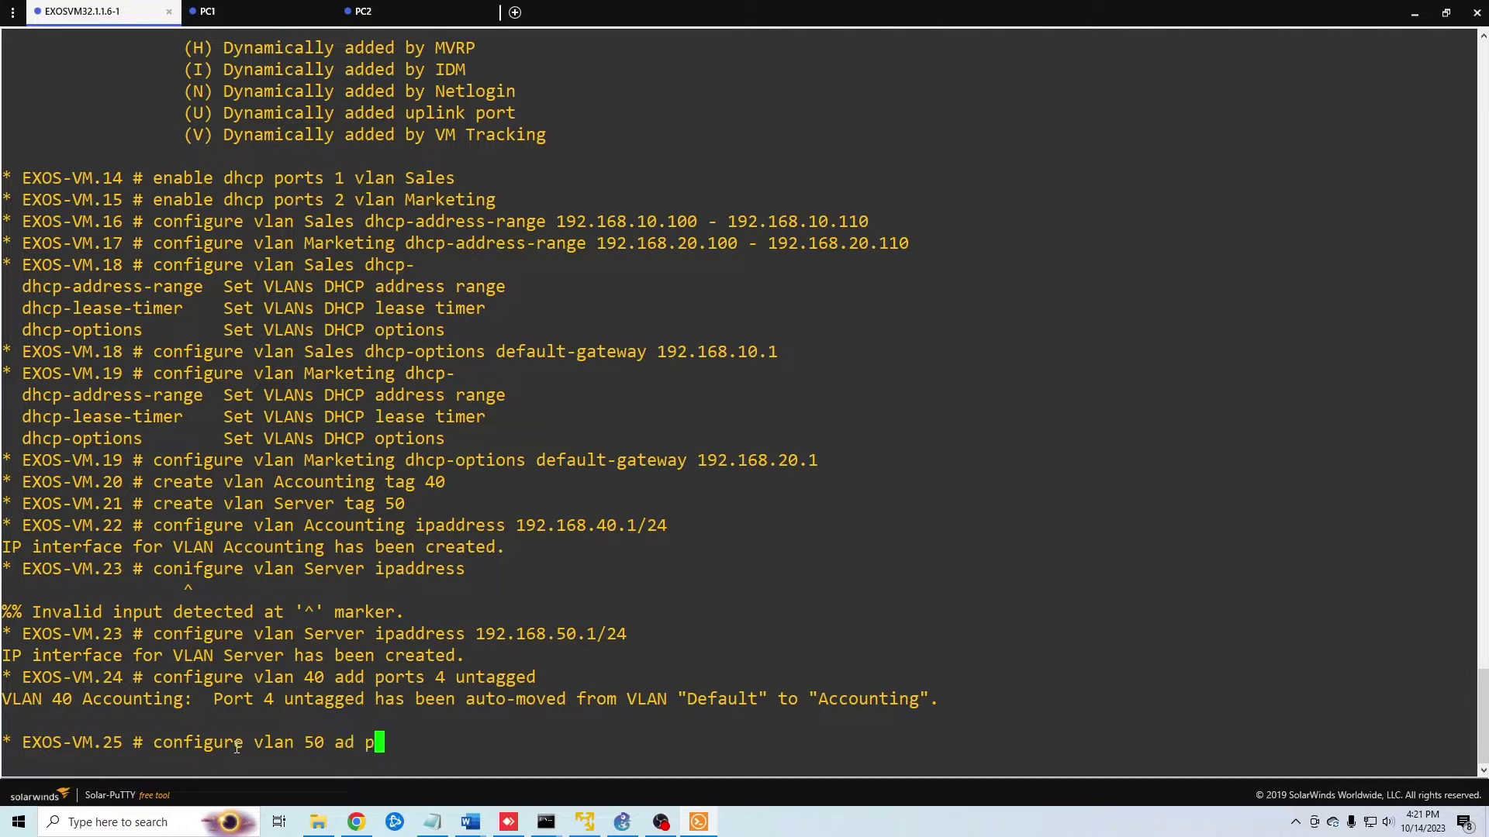
key("BackSpace")
key("BackSpace")
type("d ports 5 u")
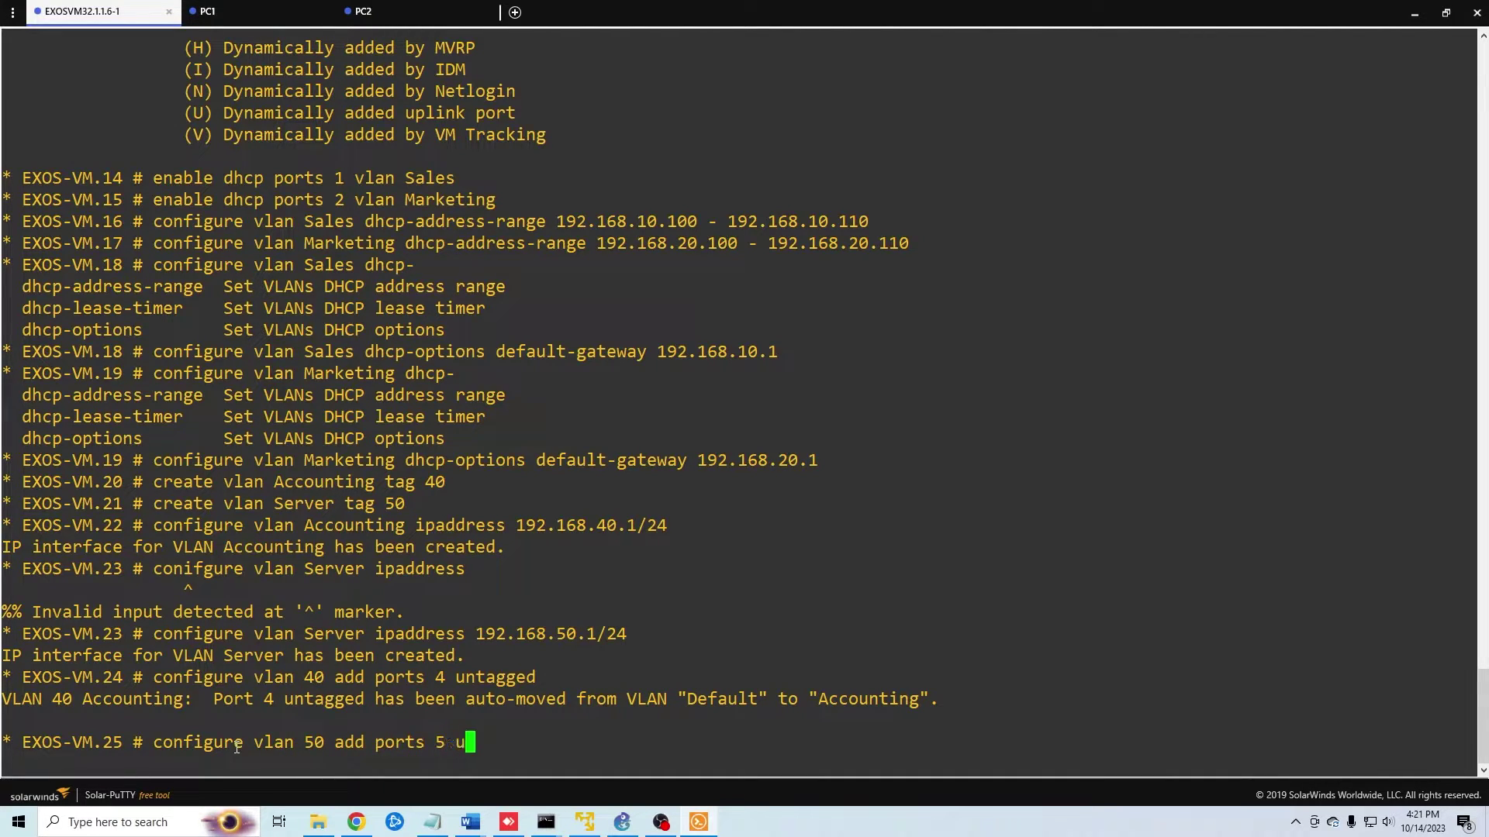
type("ntagged")
key("Return")
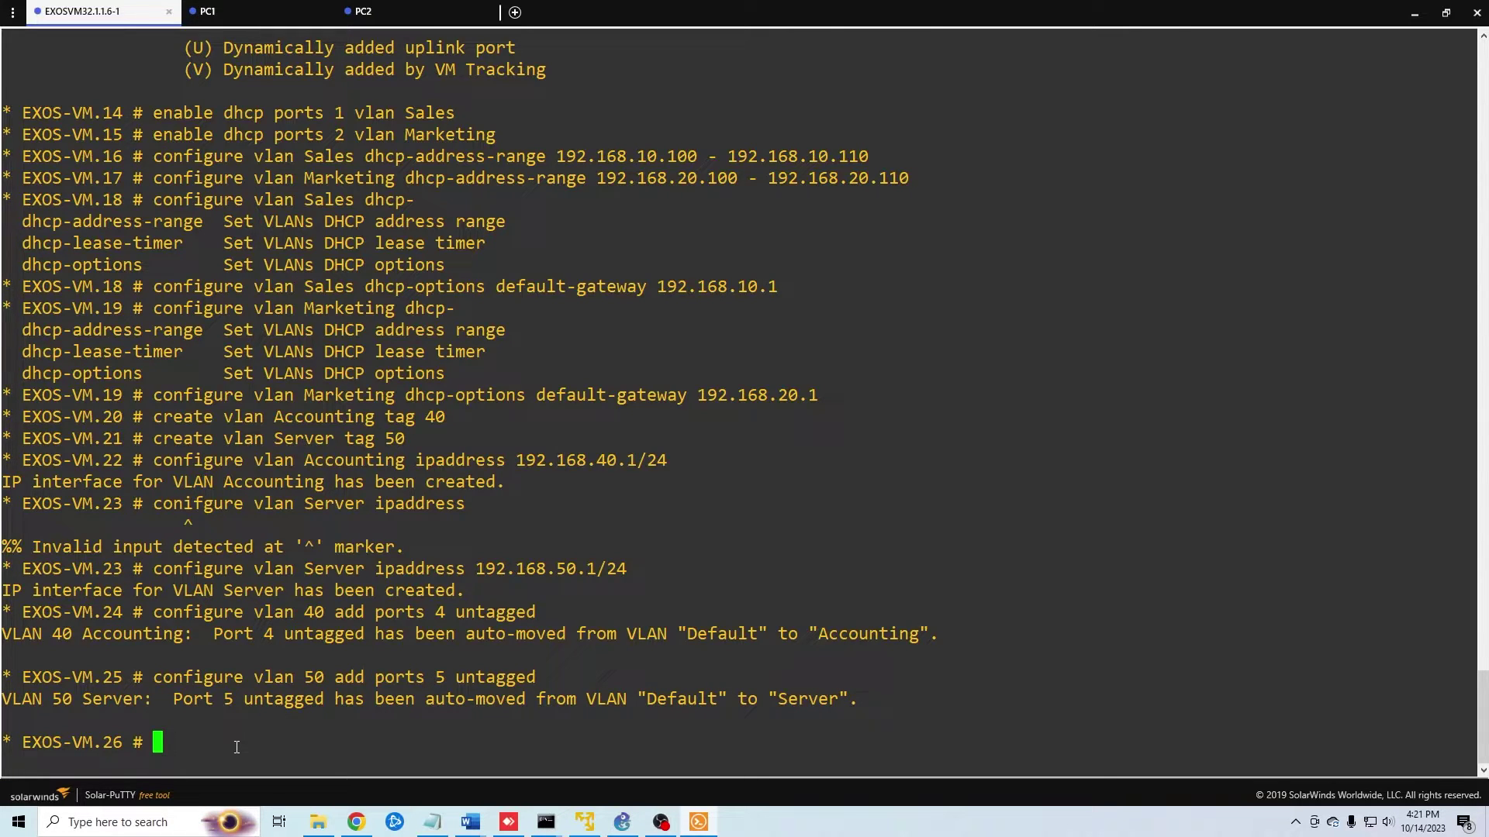
Add port 12, which leads to the DHCP node, to VLAN 40 as a tagged port.
type("configure vlan 4")
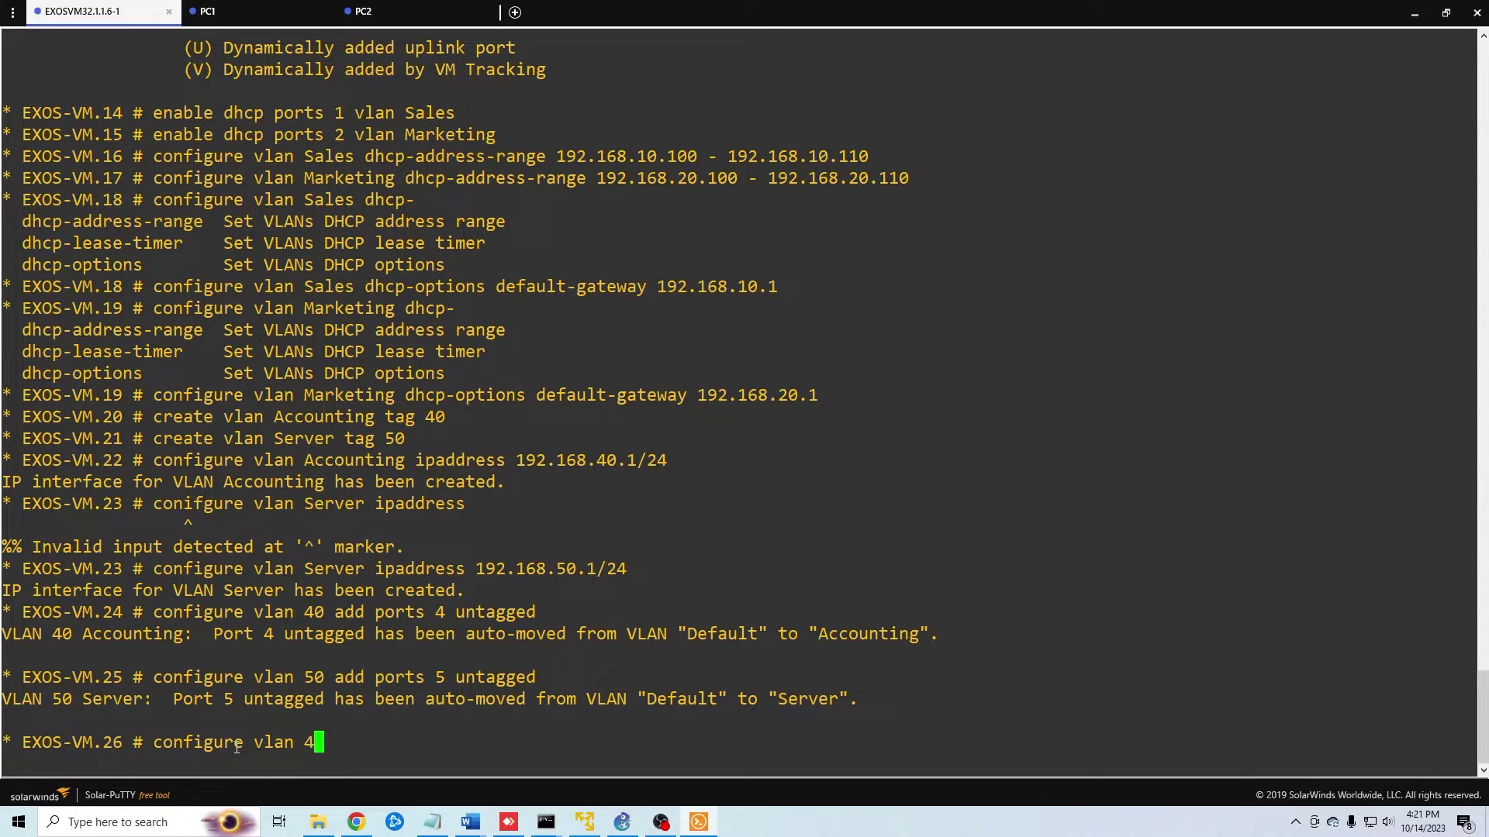
type("0 add ports 12 tagged")
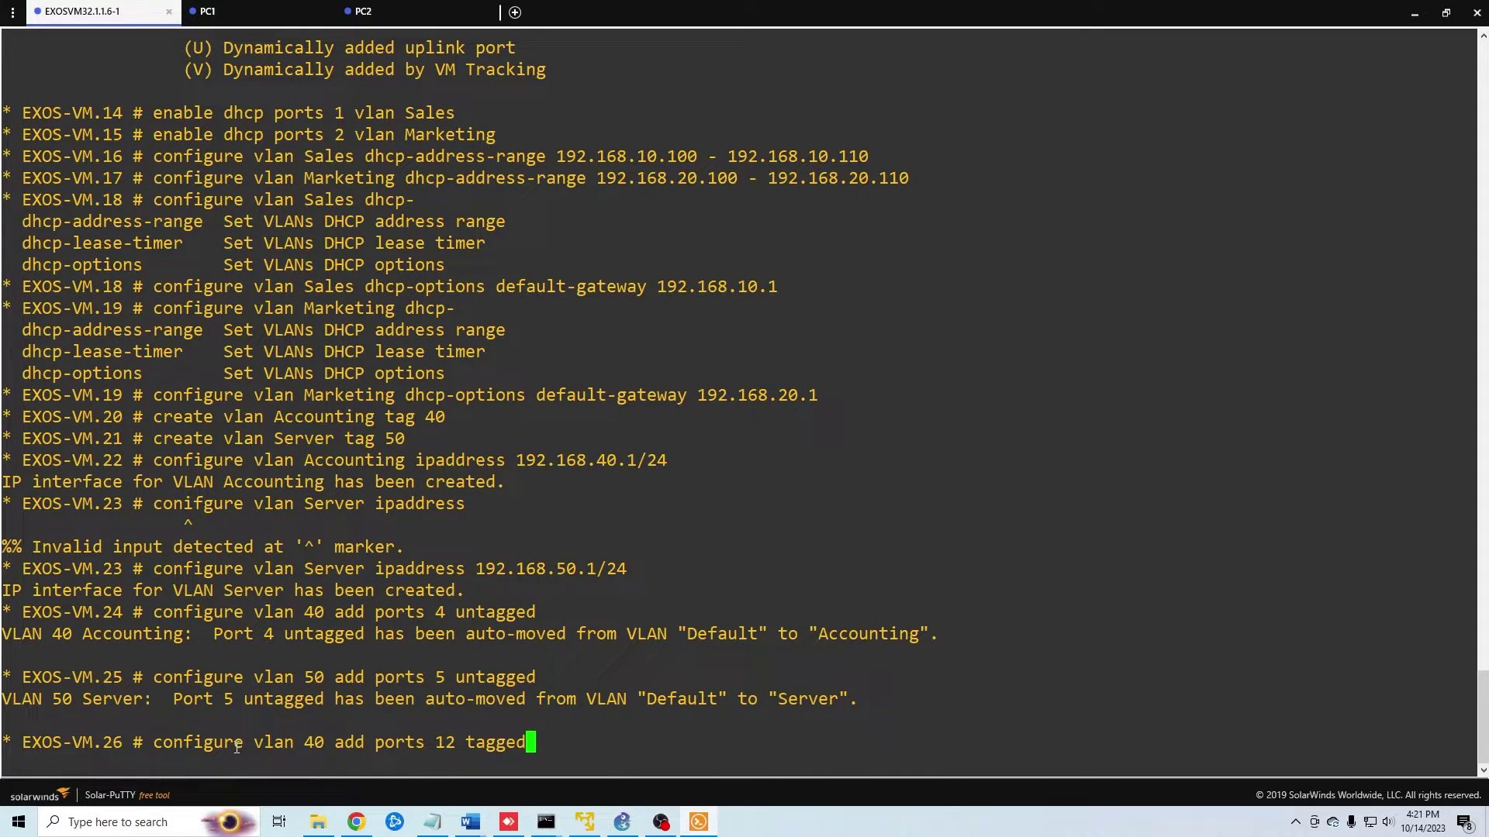
key("Return")
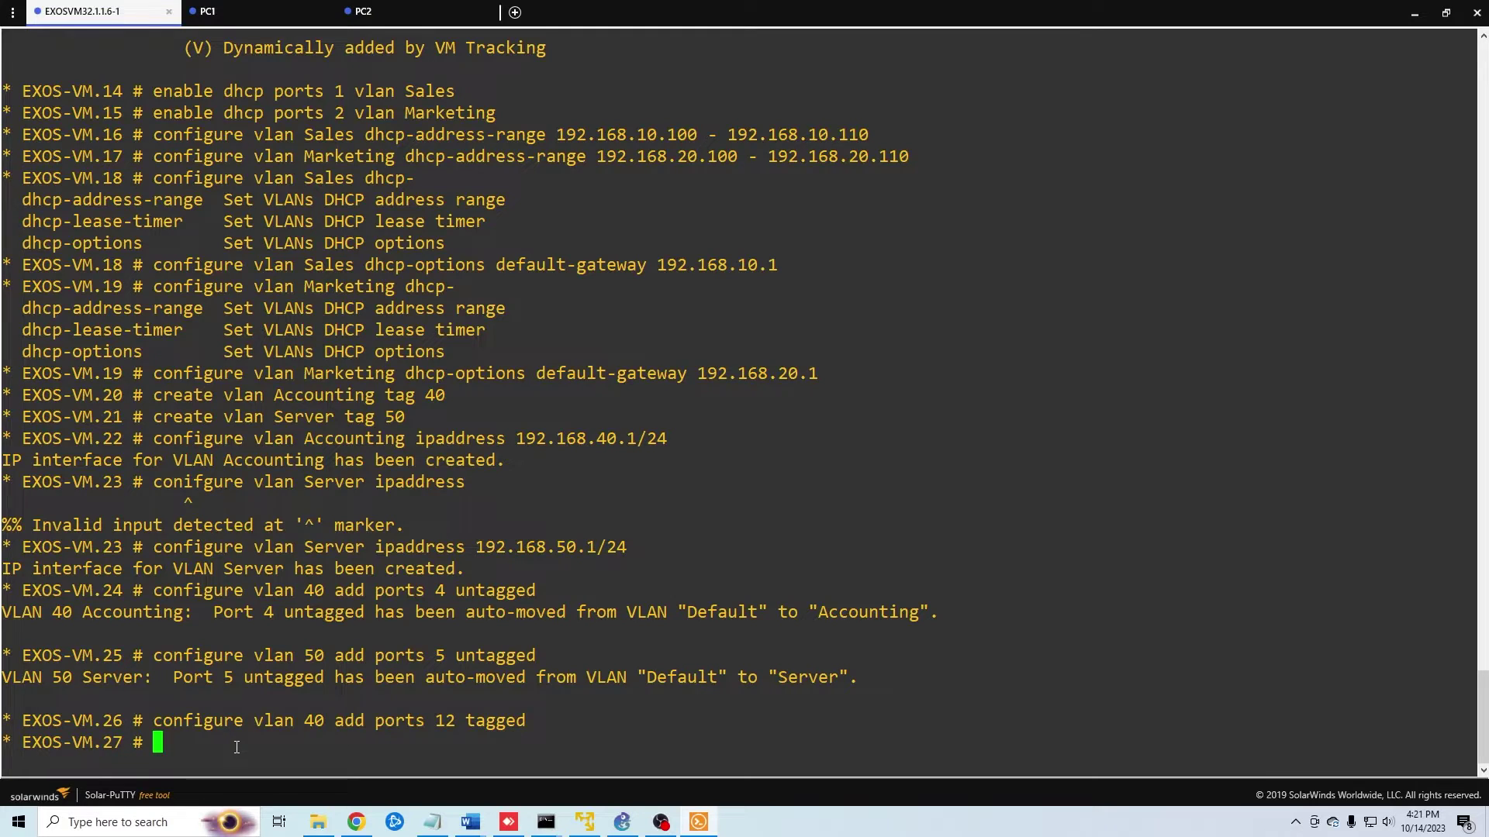
Add port 12 to VLAN 50 as an untagged port.
type("configure vl")
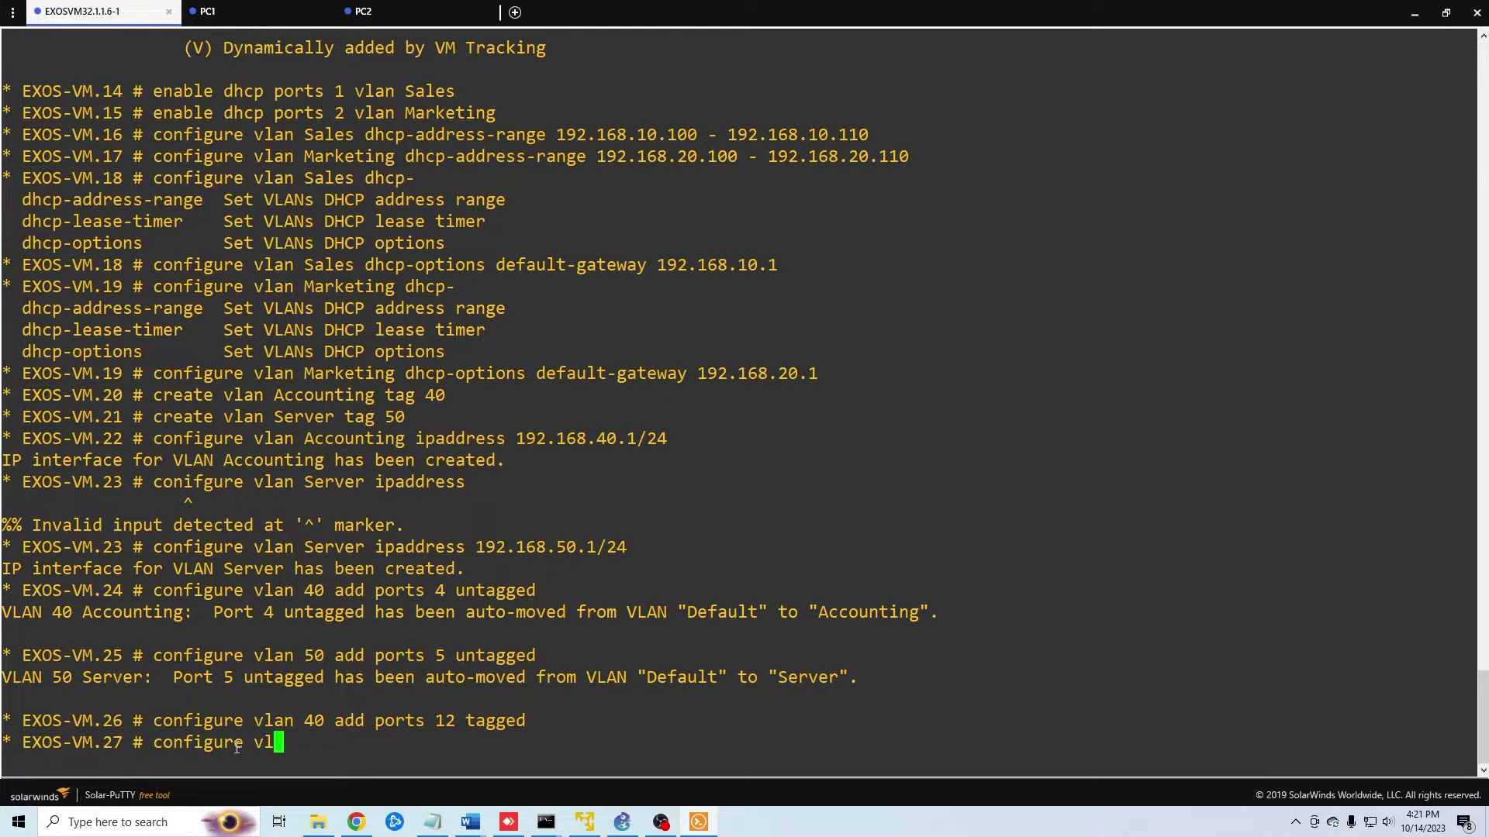
type("an 50 add port")
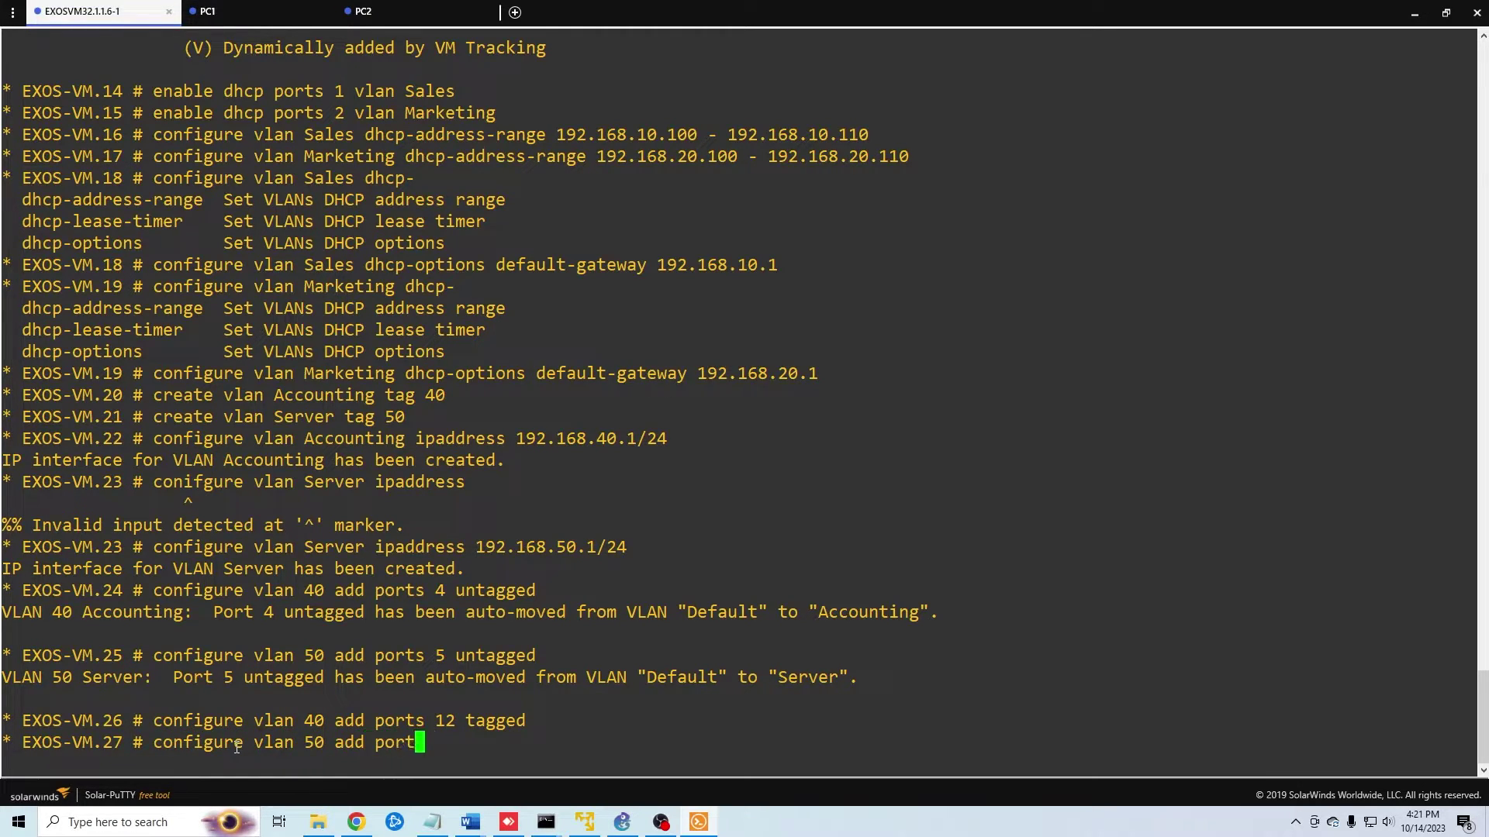
type("s 12 untagge")
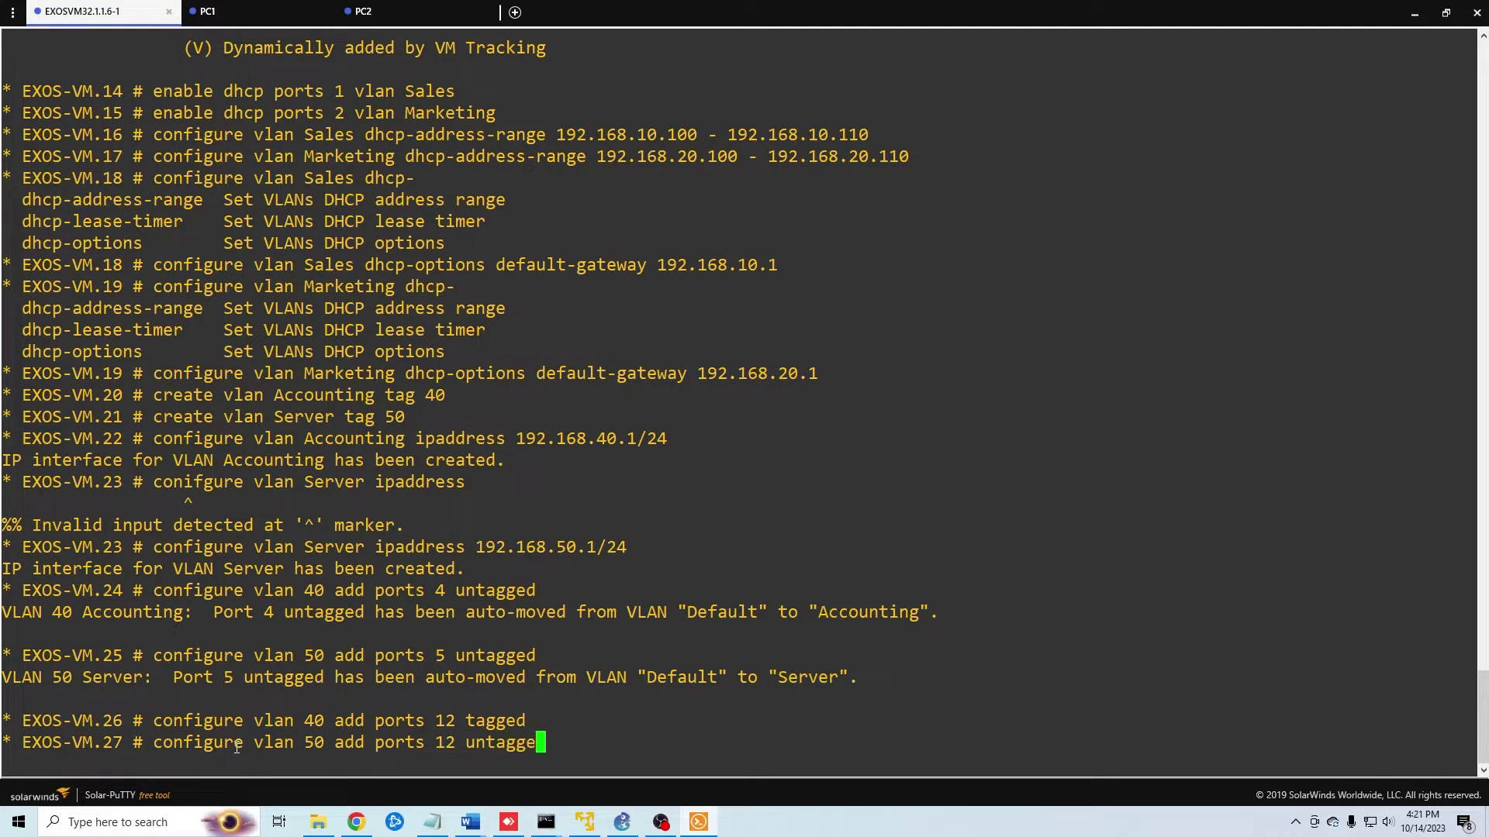
type("d")
key("Return")
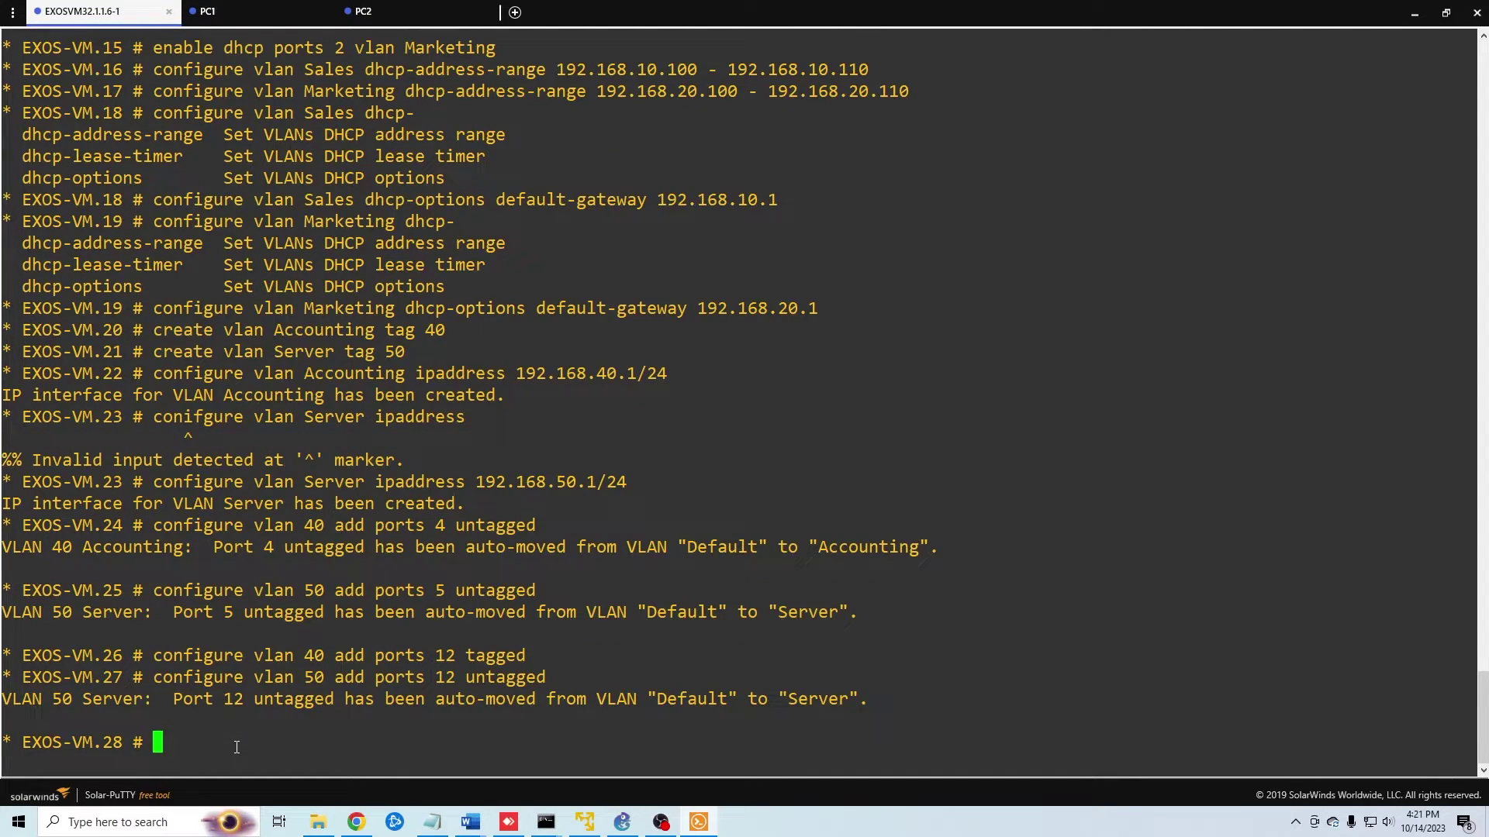
Show the status of port 12, exit that monitor, and list the VLANs that port 12 belongs to.
type("show port 12")
key("Return")
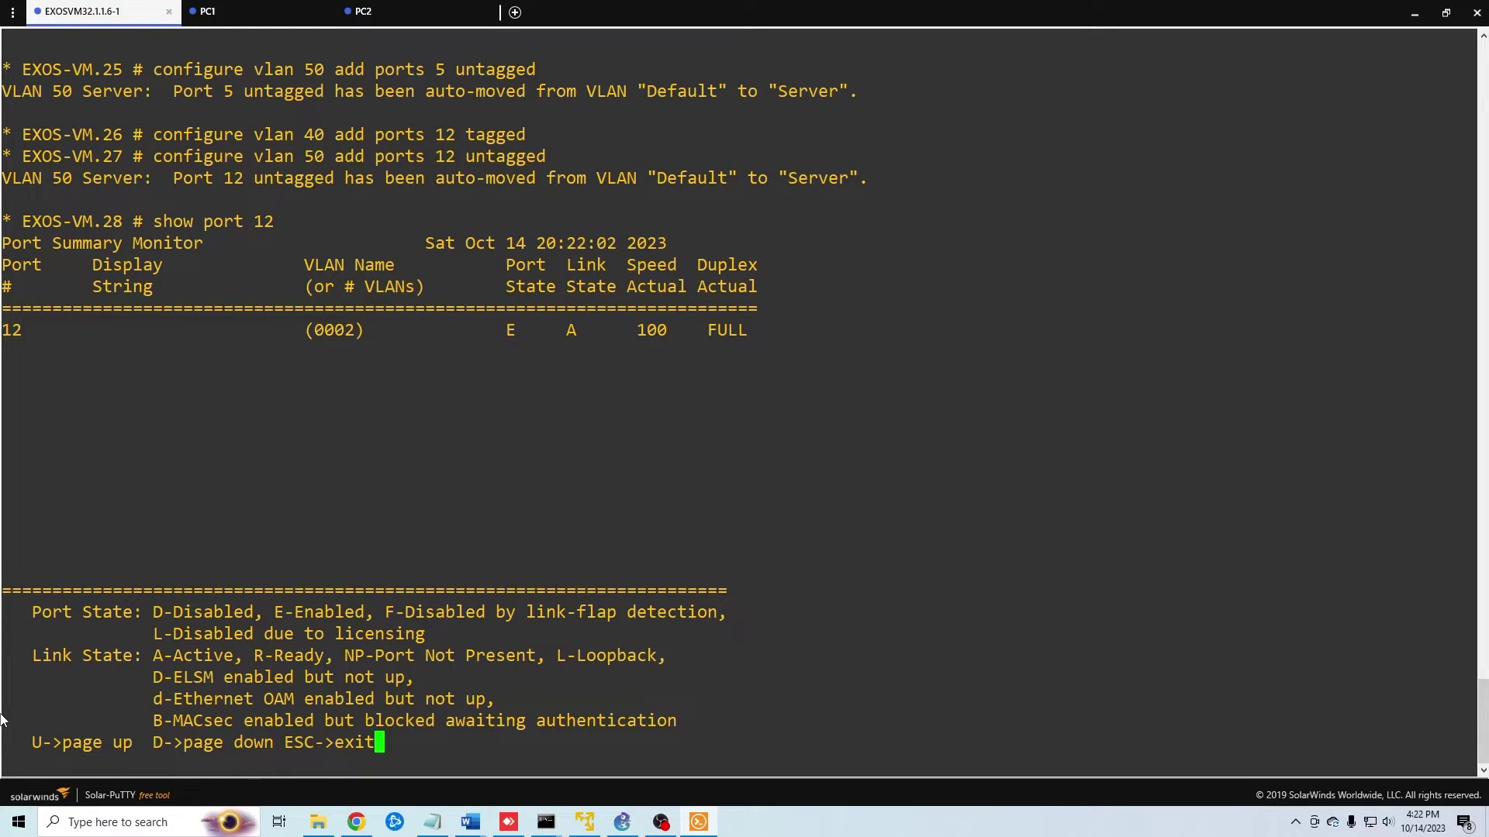
key("Page_Down")
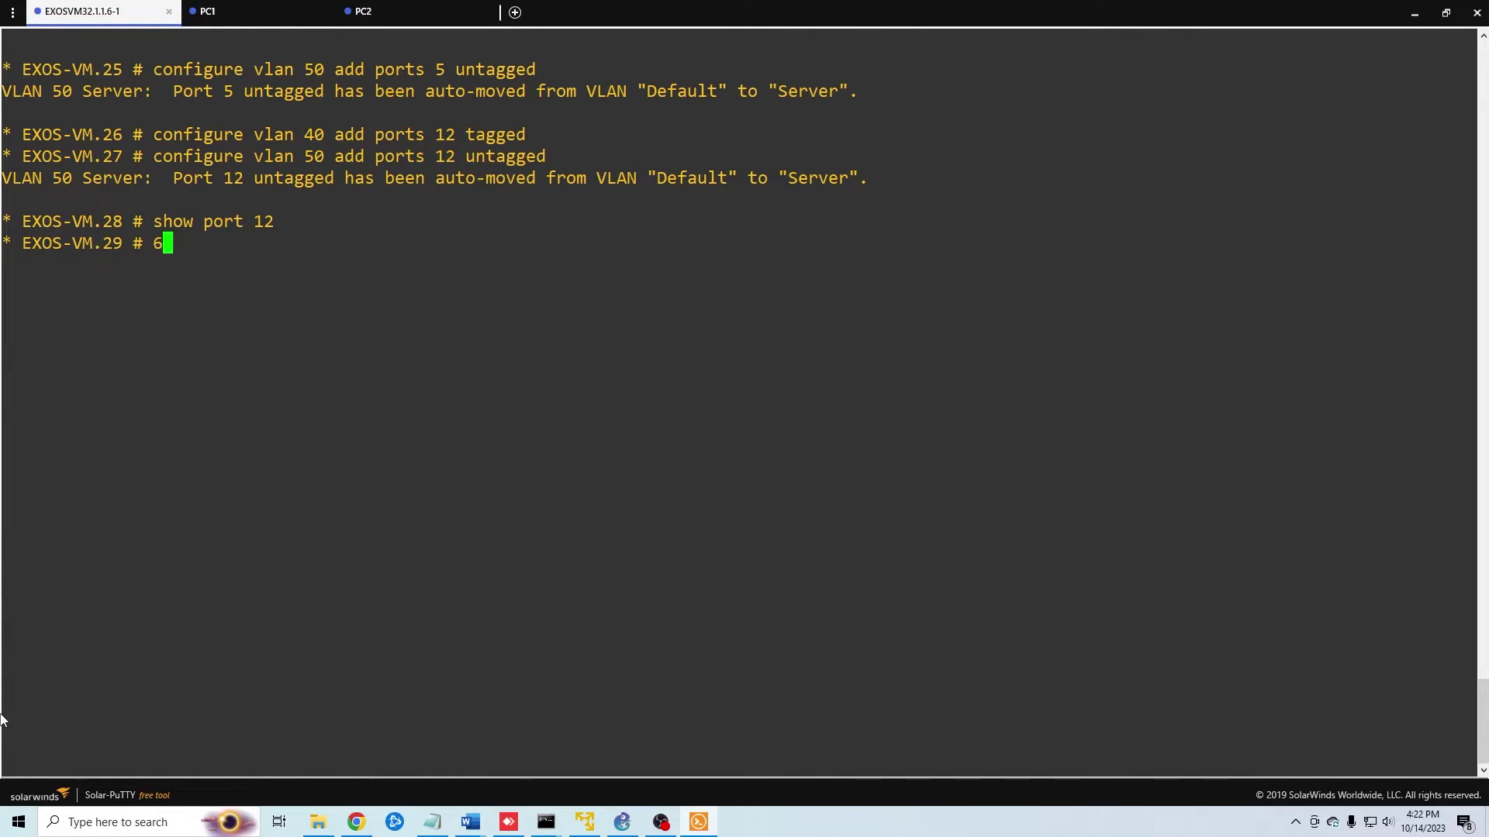
type("show")
key("BackSpace")
key("BackSpace")
key("BackSpace")
key("BackSpace")
key("BackSpace")
type("show vlan port 12")
key("Return")
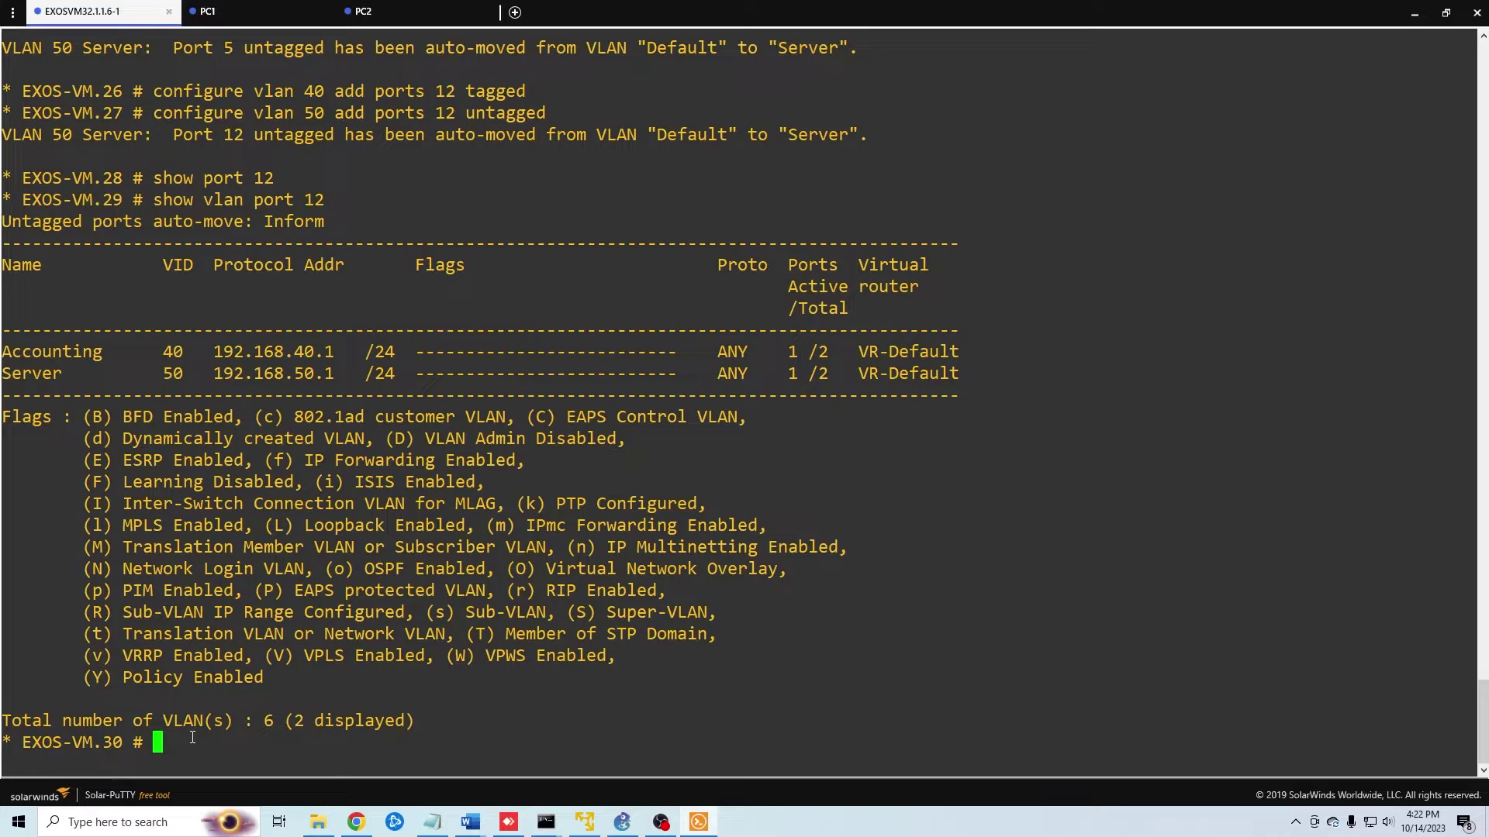
Add 192.168.50.2 as the BOOTP relay server in virtual router Vr-Default.
type("configure")
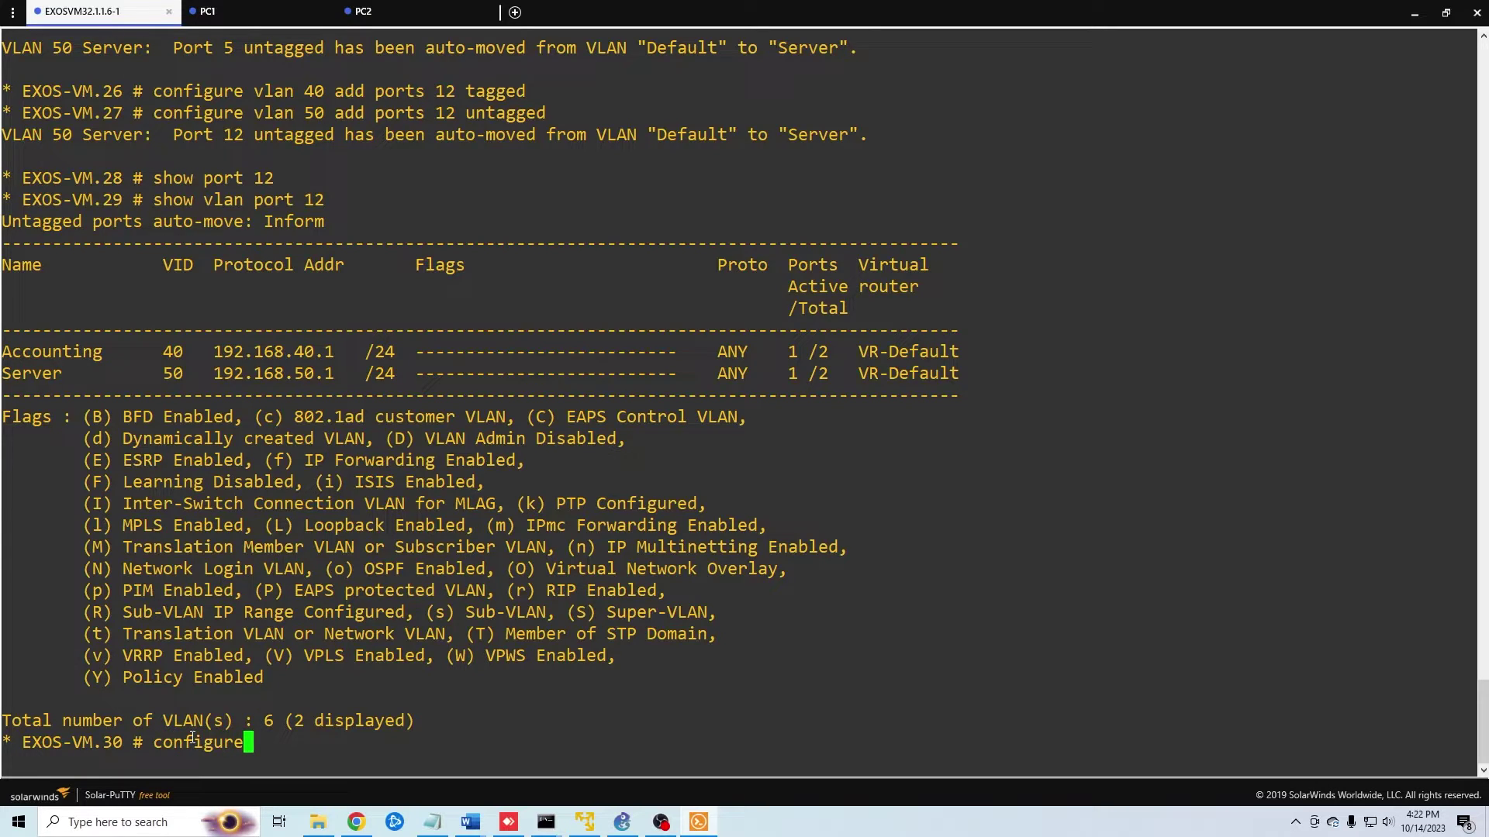
type(" bootprelay")
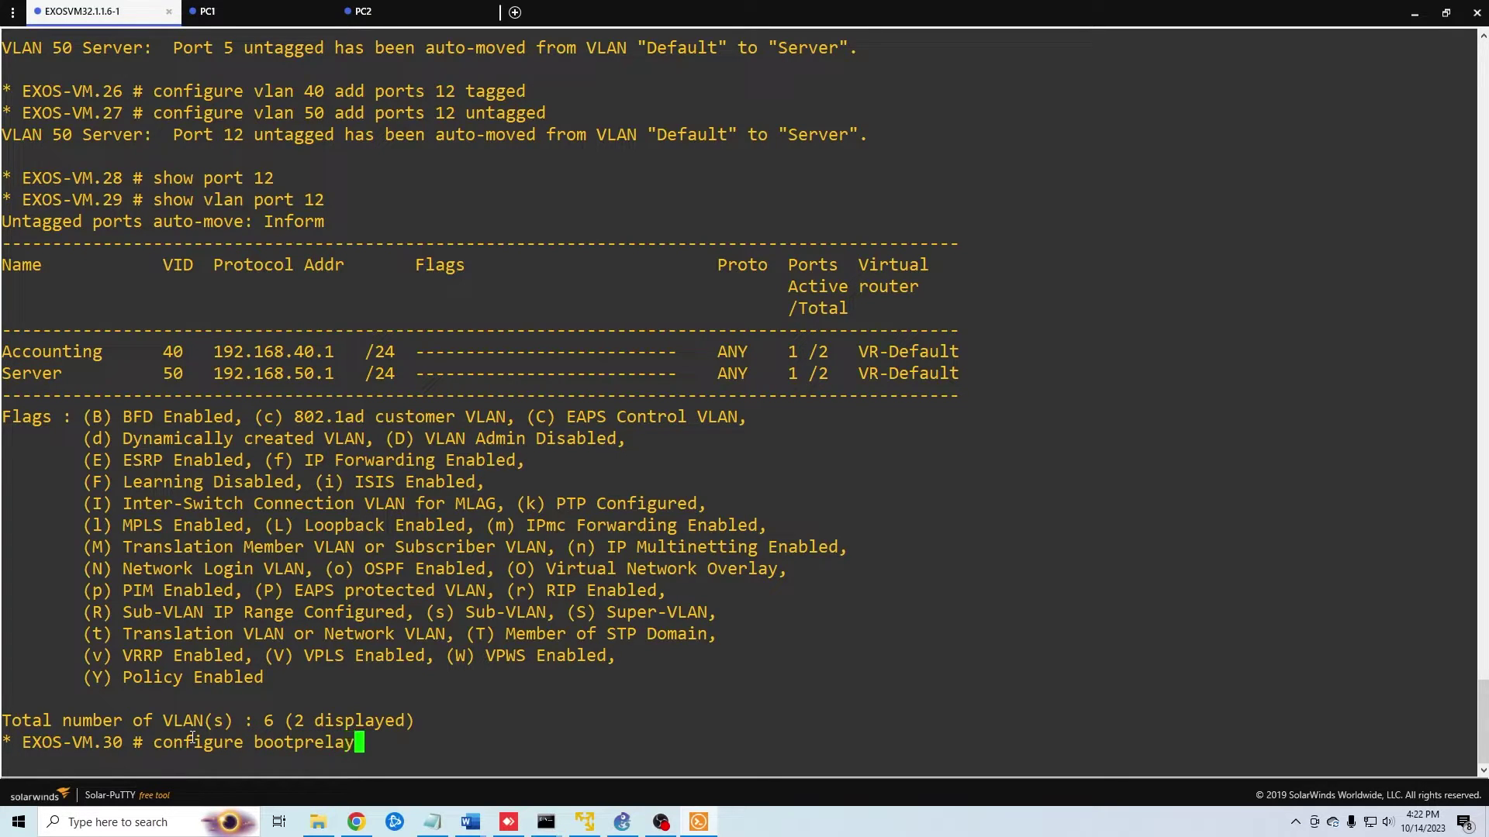
type(" add 192.168.")
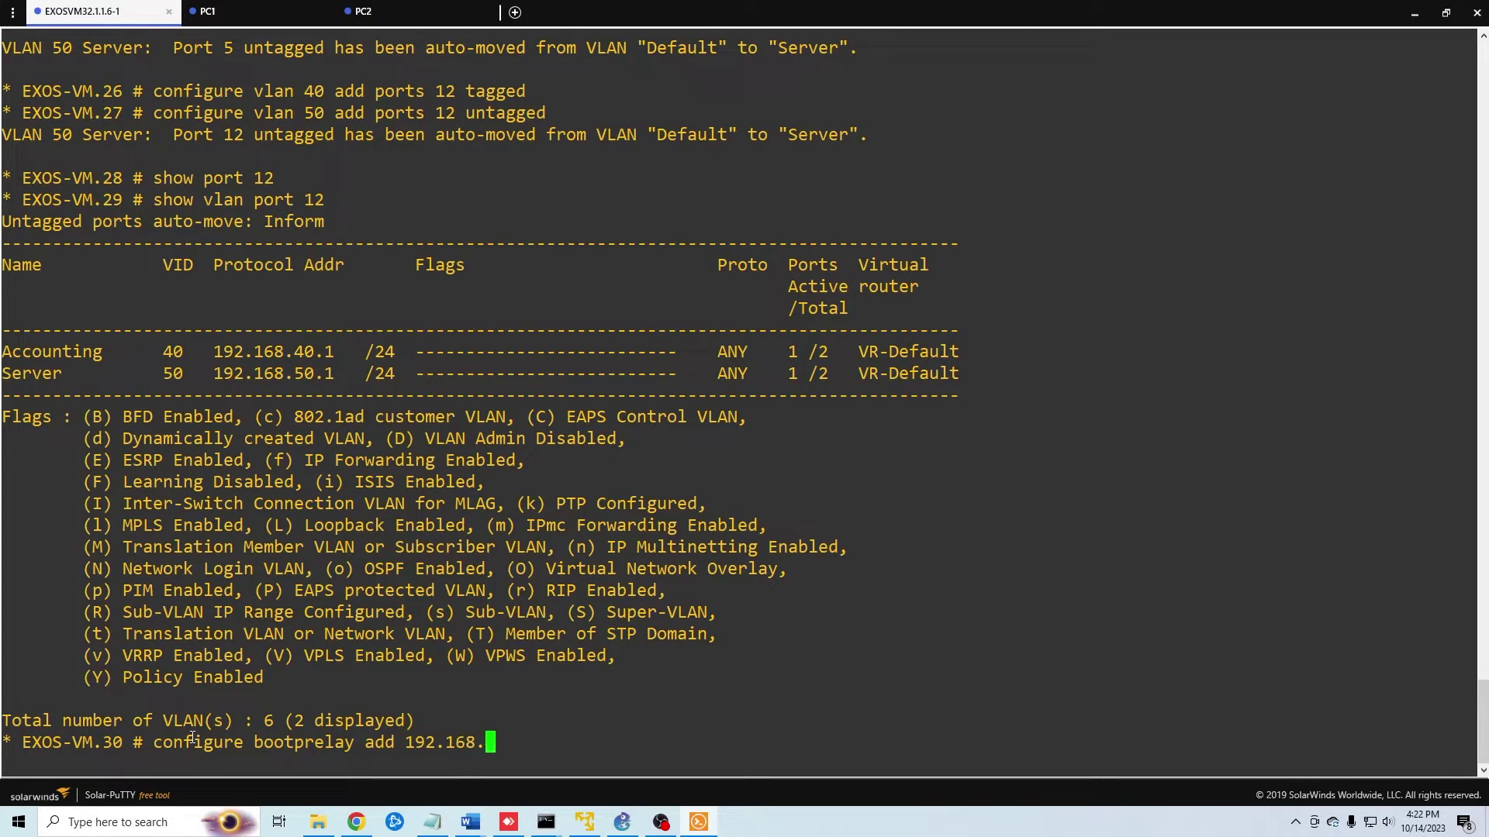
type("50.2 vr Vr-Default")
key("Return")
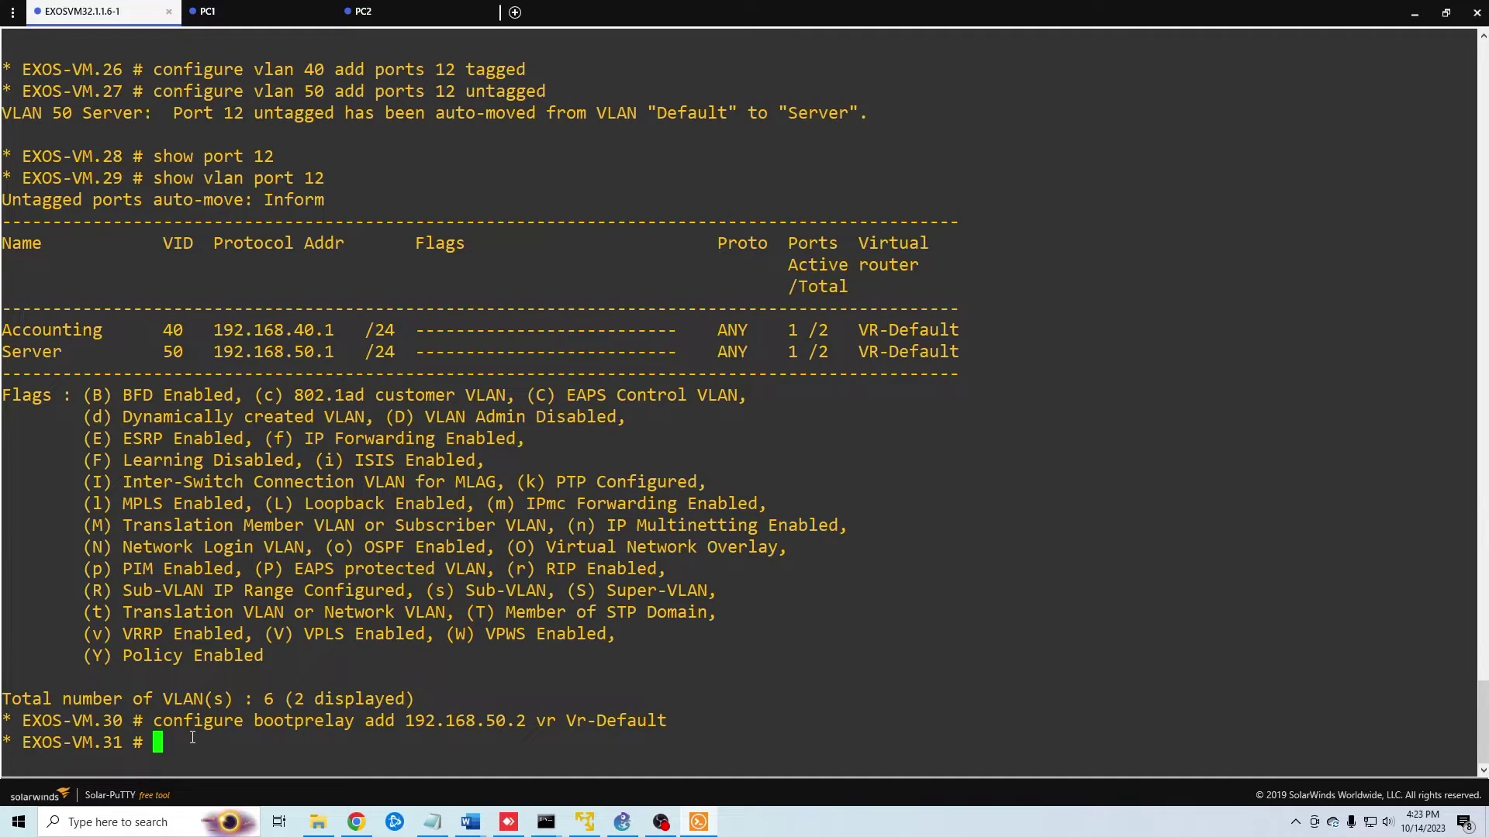
Enable BOOTP relay on the Accounting VLAN and on the Server VLAN.
type("enable boot")
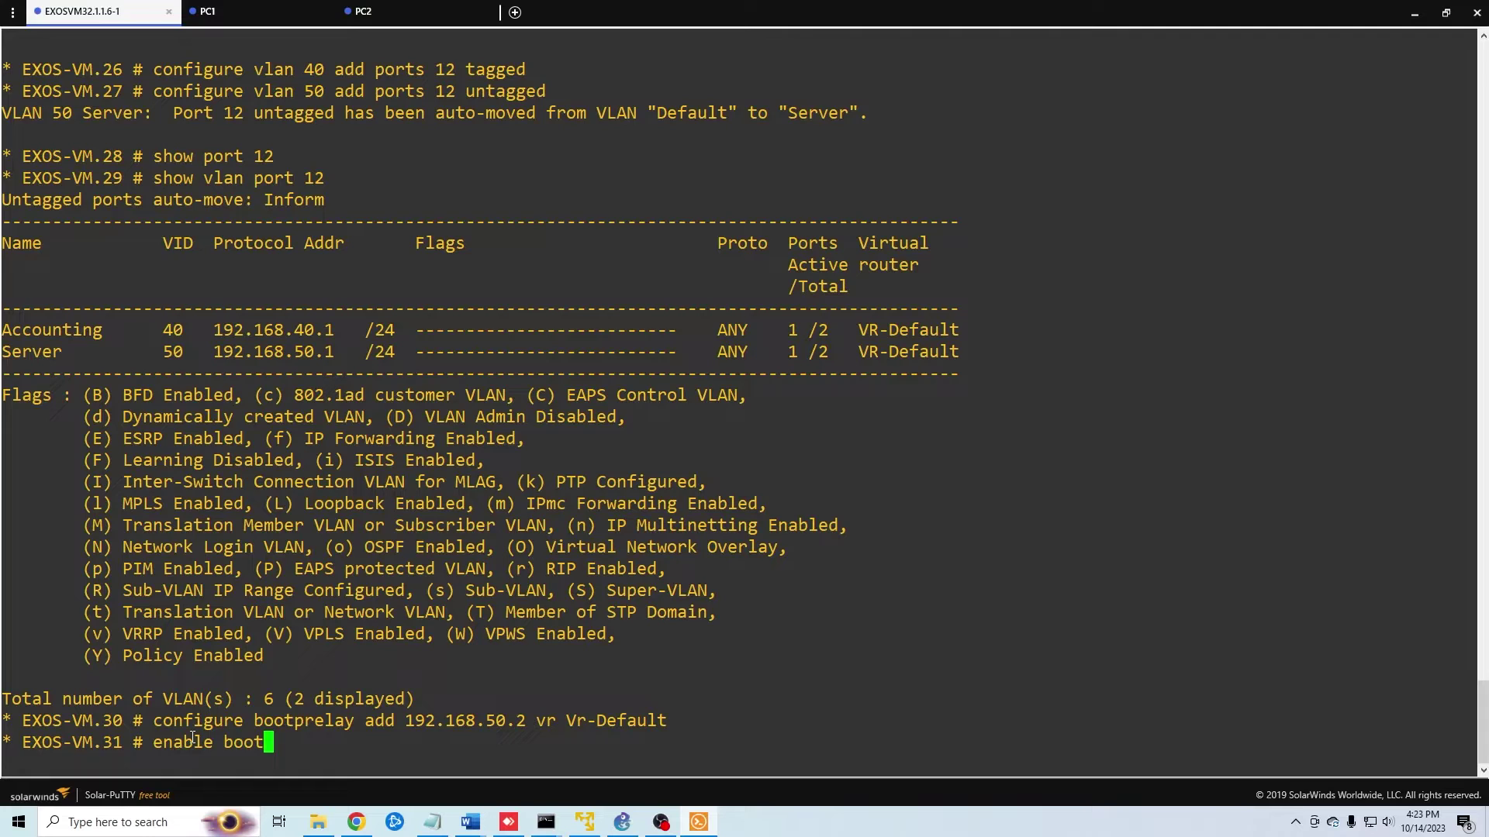
type("prelay vlan Accounting")
key("Return")
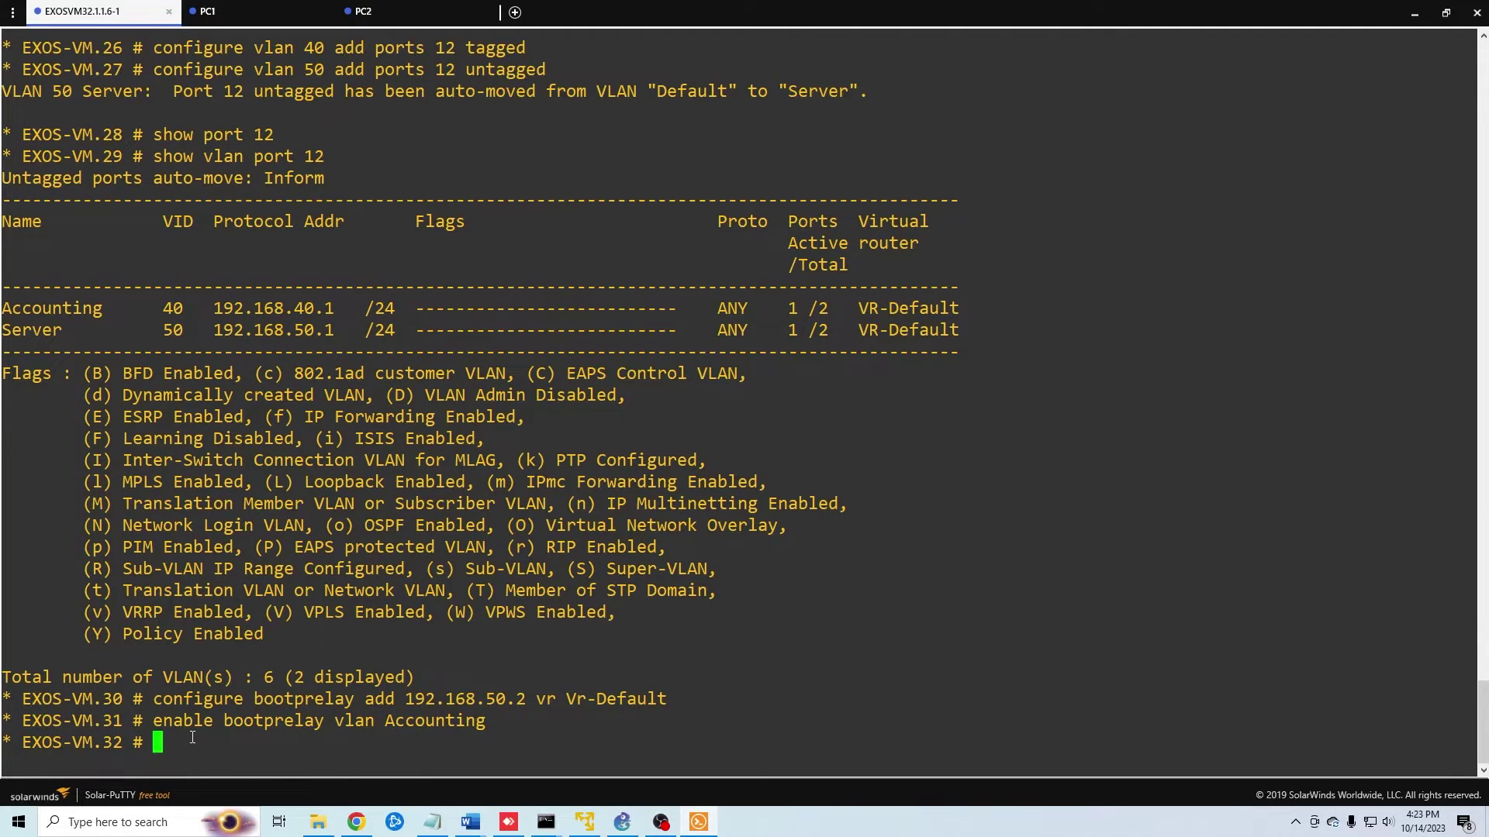
type("enable boot")
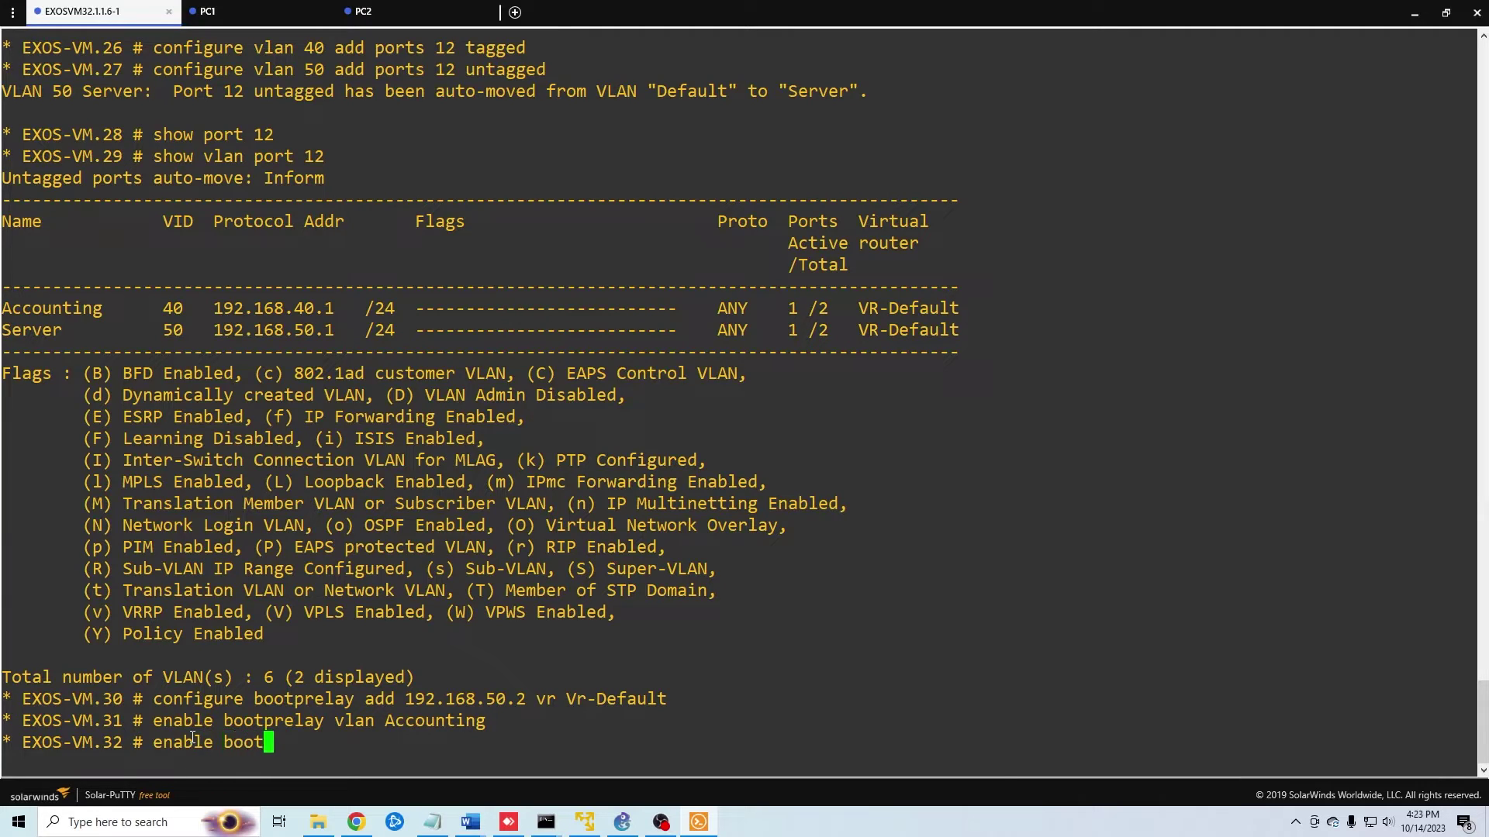
type("prelay vlan Server")
key("Return")
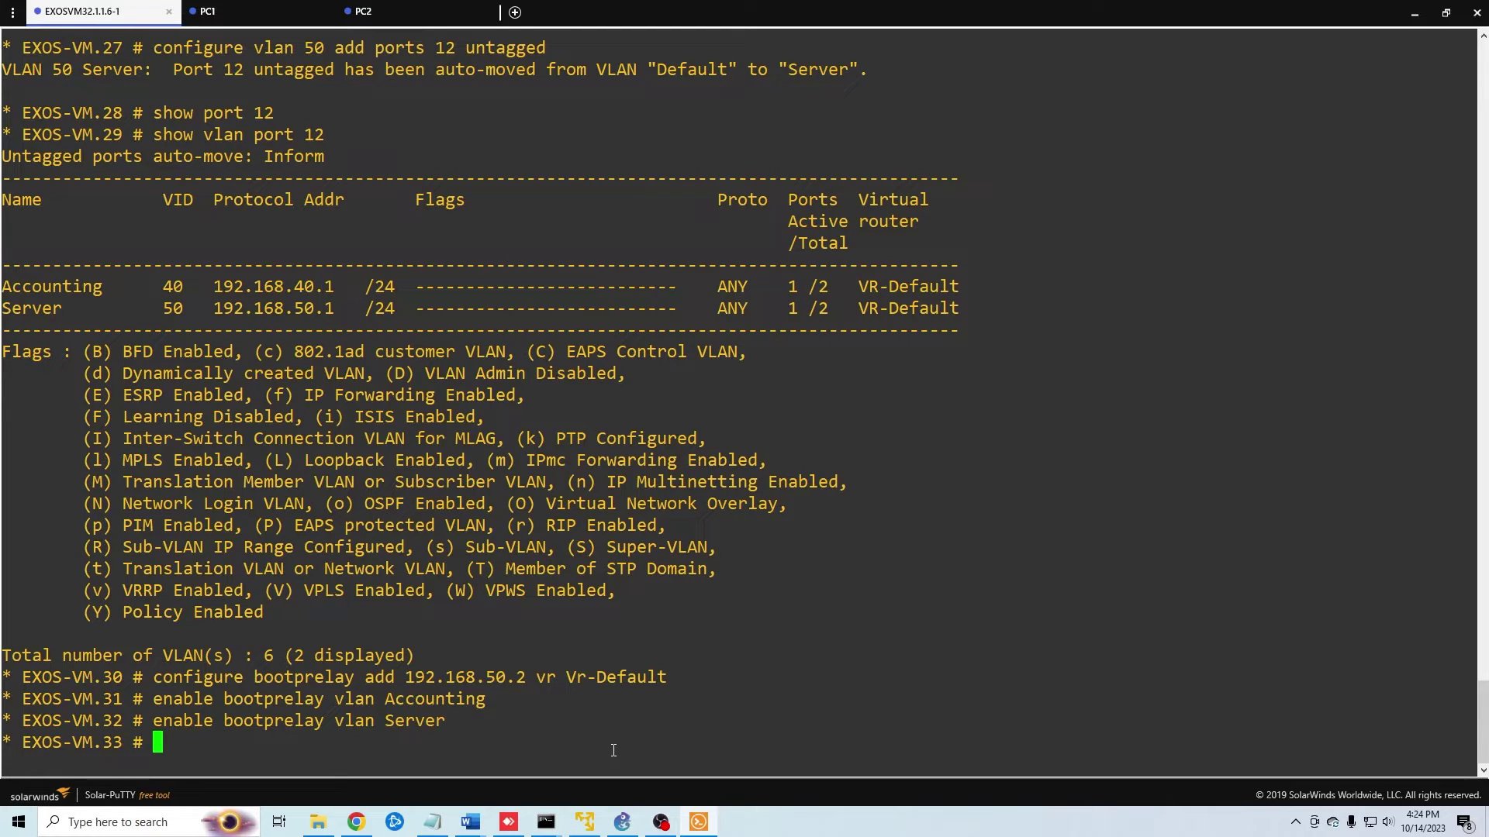
Enable IP forwarding on the Accounting VLAN and on the Server VLAN.
type("enable ipfor")
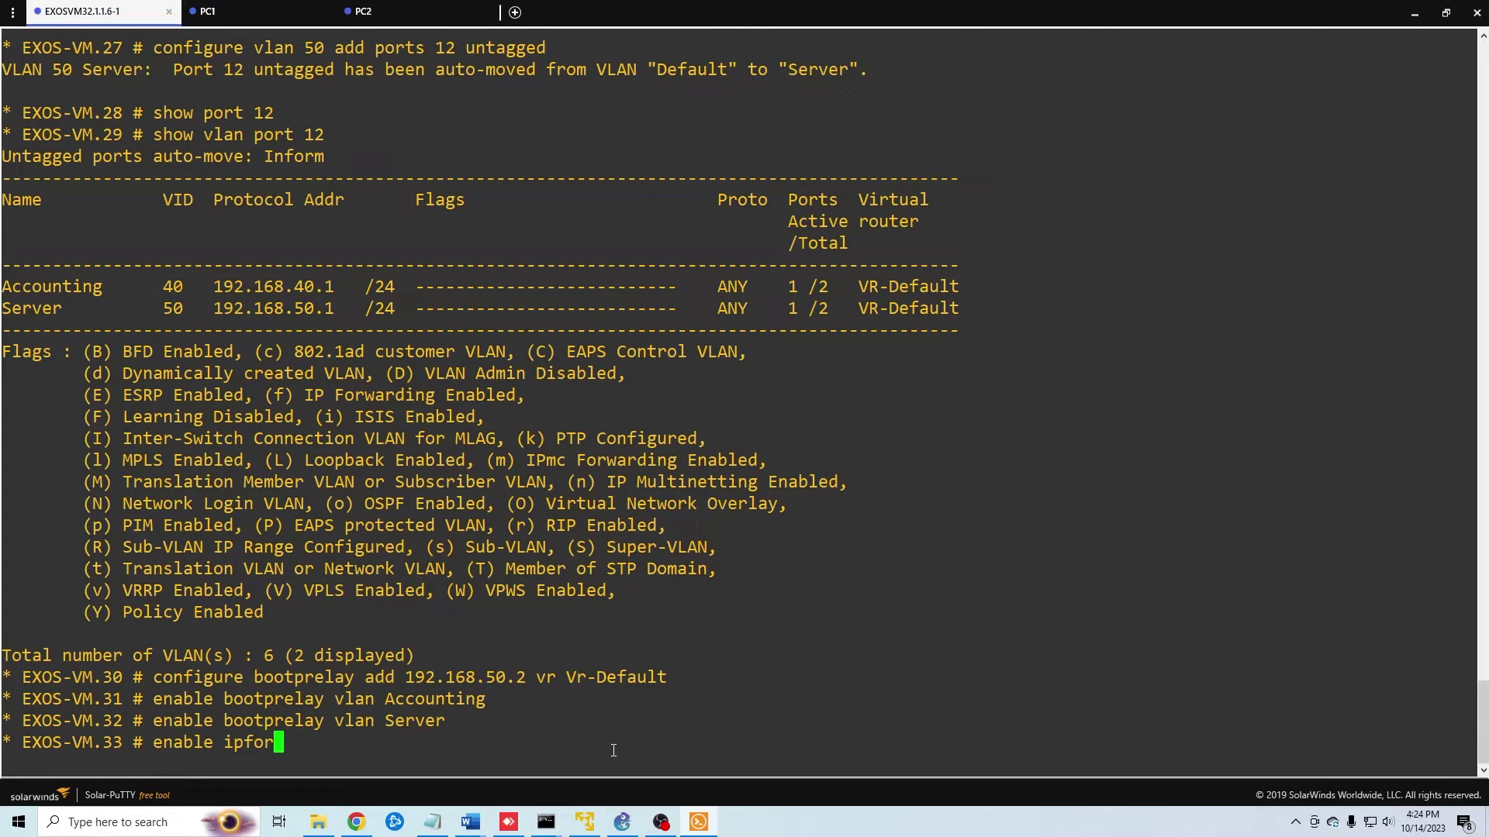
key("Tab")
type("vlan Accounting")
key("Return")
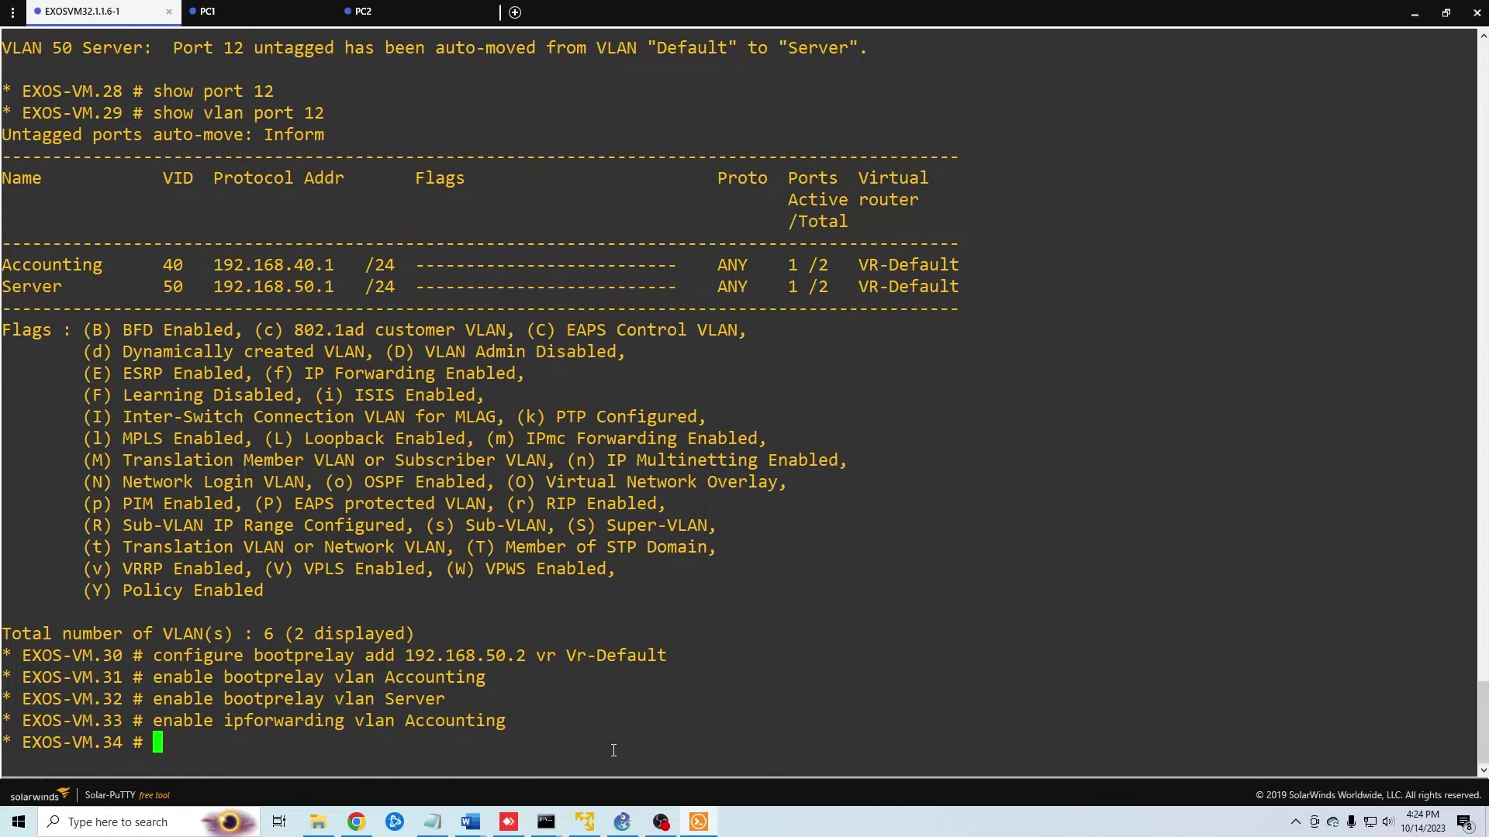
type("enable ipfor")
key("Tab")
type("vla")
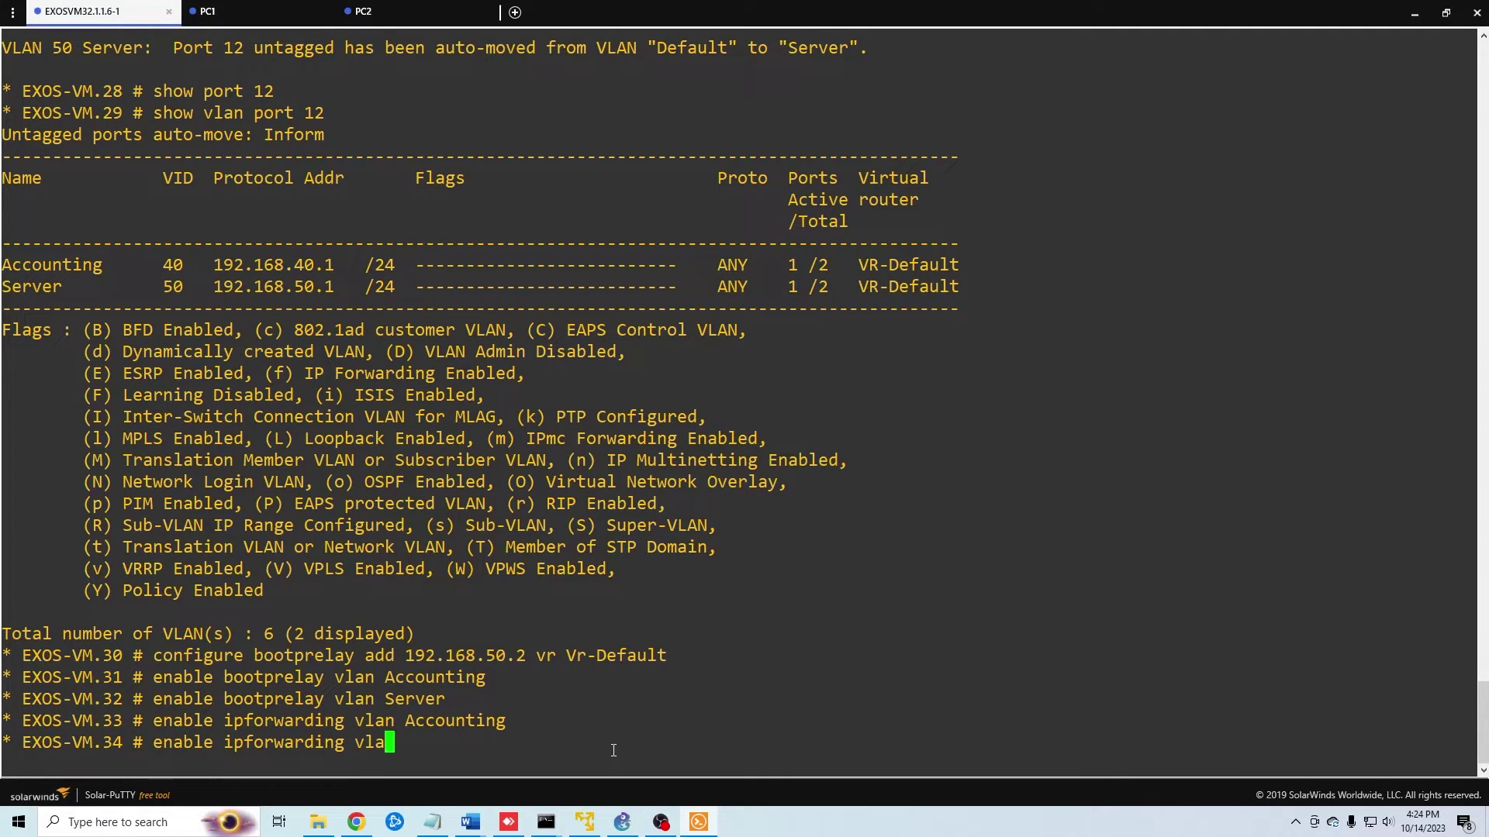
type("n Server")
key("Return")
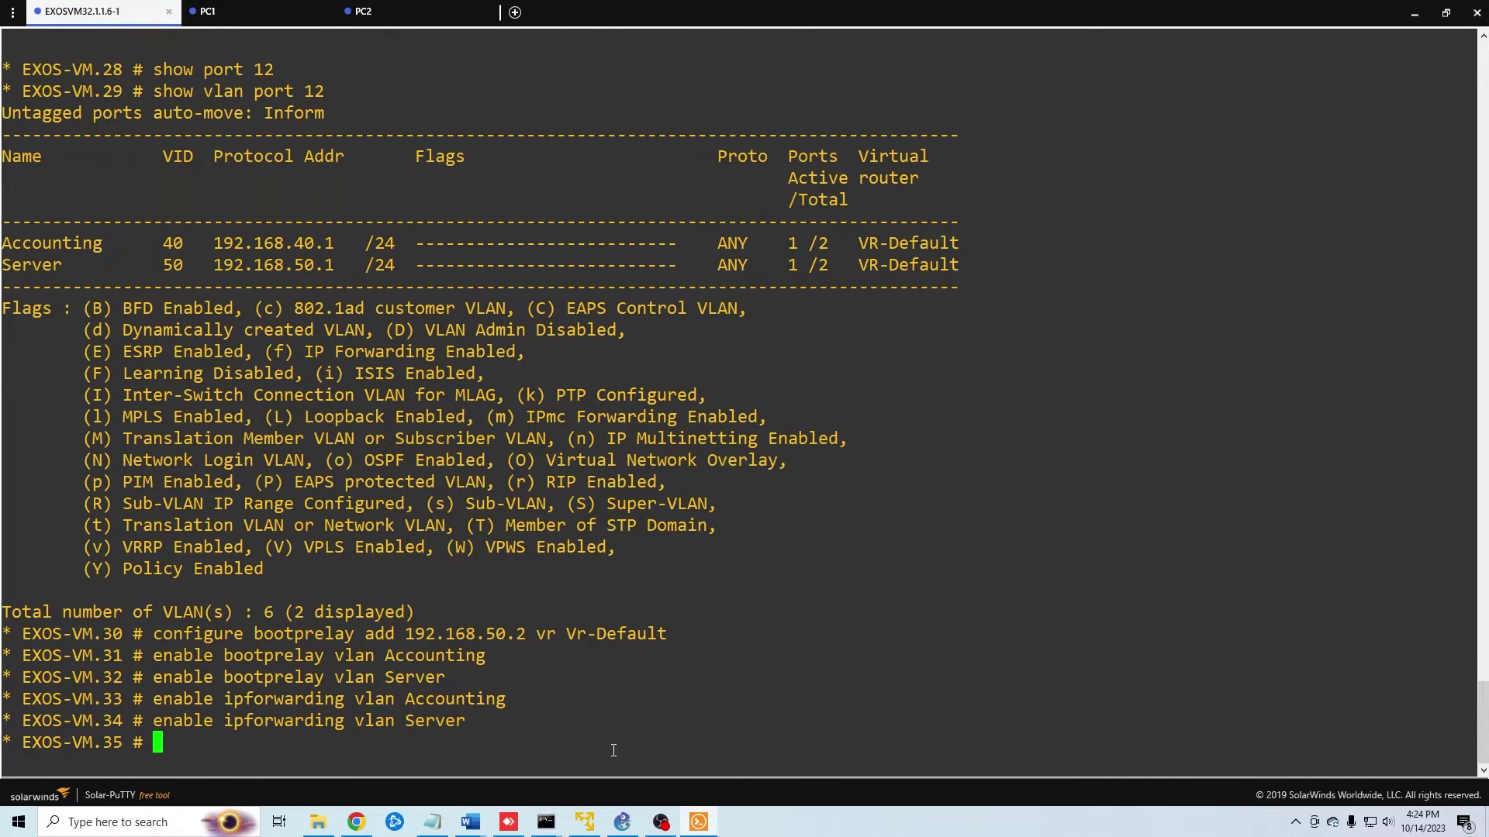
Save the switch configuration to primary.cfg as the default database.
type("save")
key("Return")
type("y")
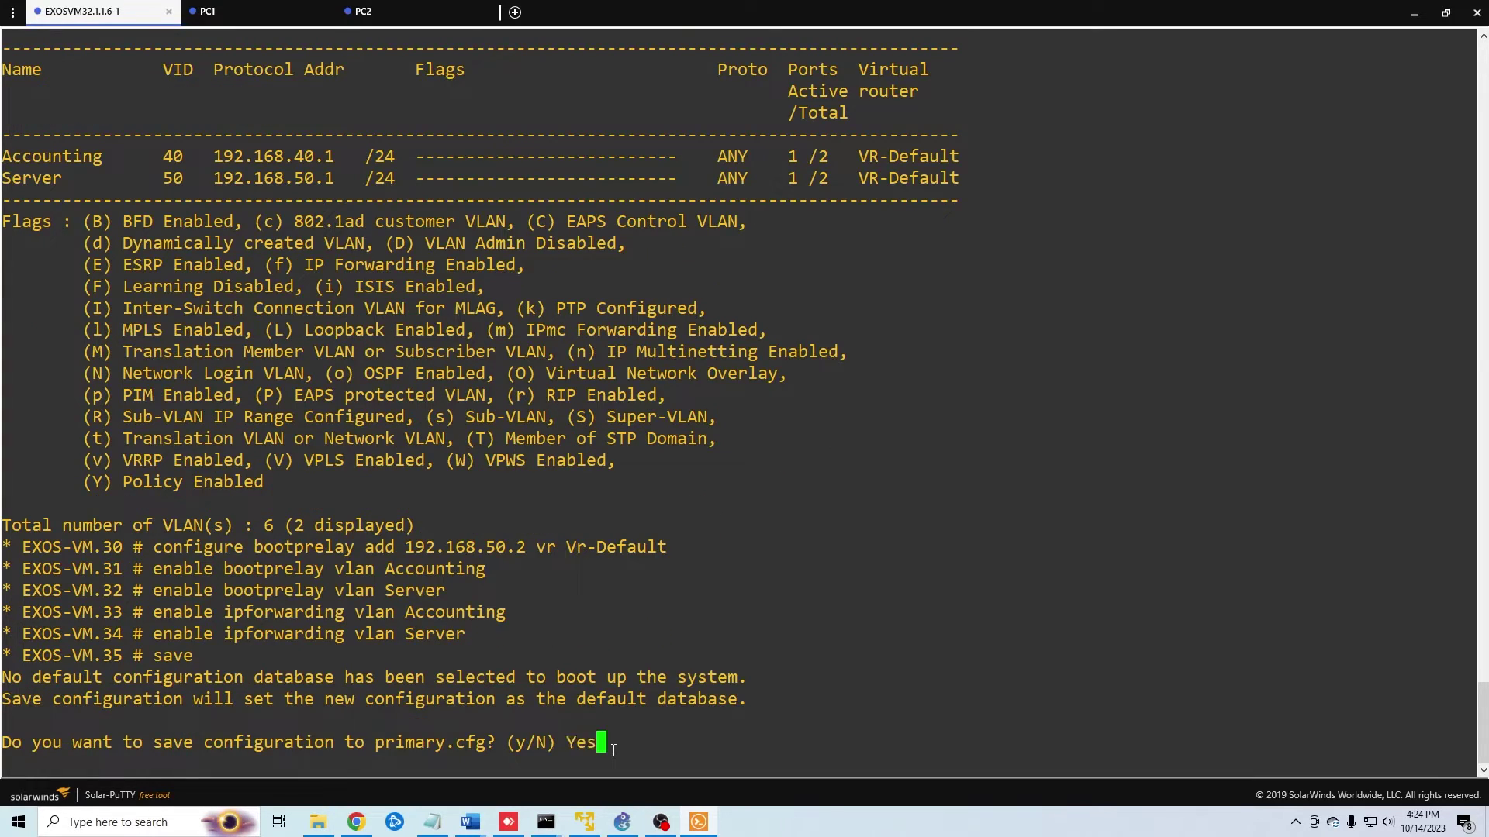
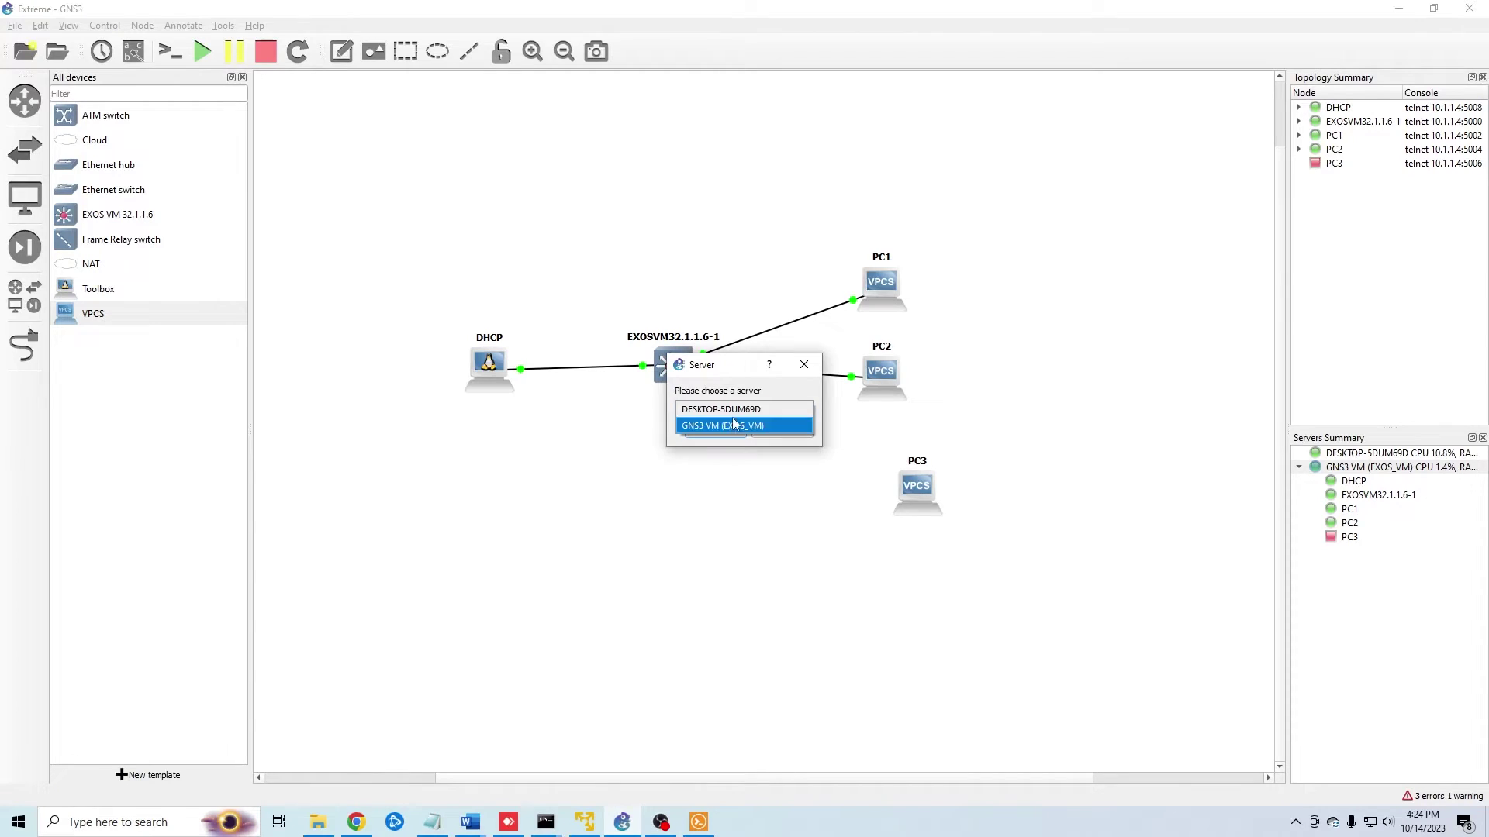
Place another VPCS node below PC3 in the GNS3 topology, hosted on the GNS3 VM (EXOS_VM) server.
left_click(731, 428)
left_click(715, 429)
Link PC3 to Port4 and PC4 to Port5 of the EXOS switch.
left_click(24, 345)
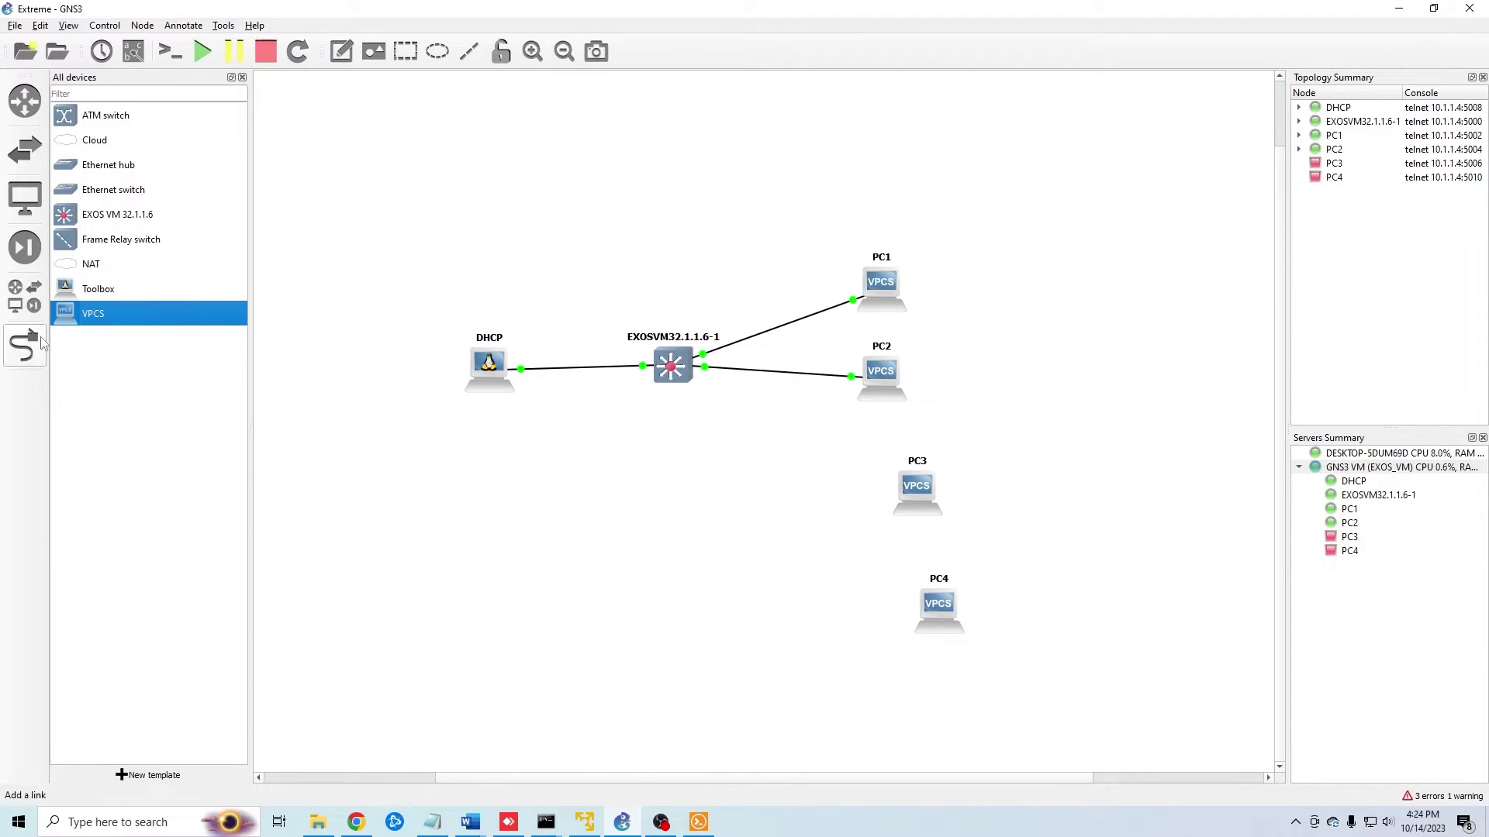
left_click(920, 497)
left_click(947, 505)
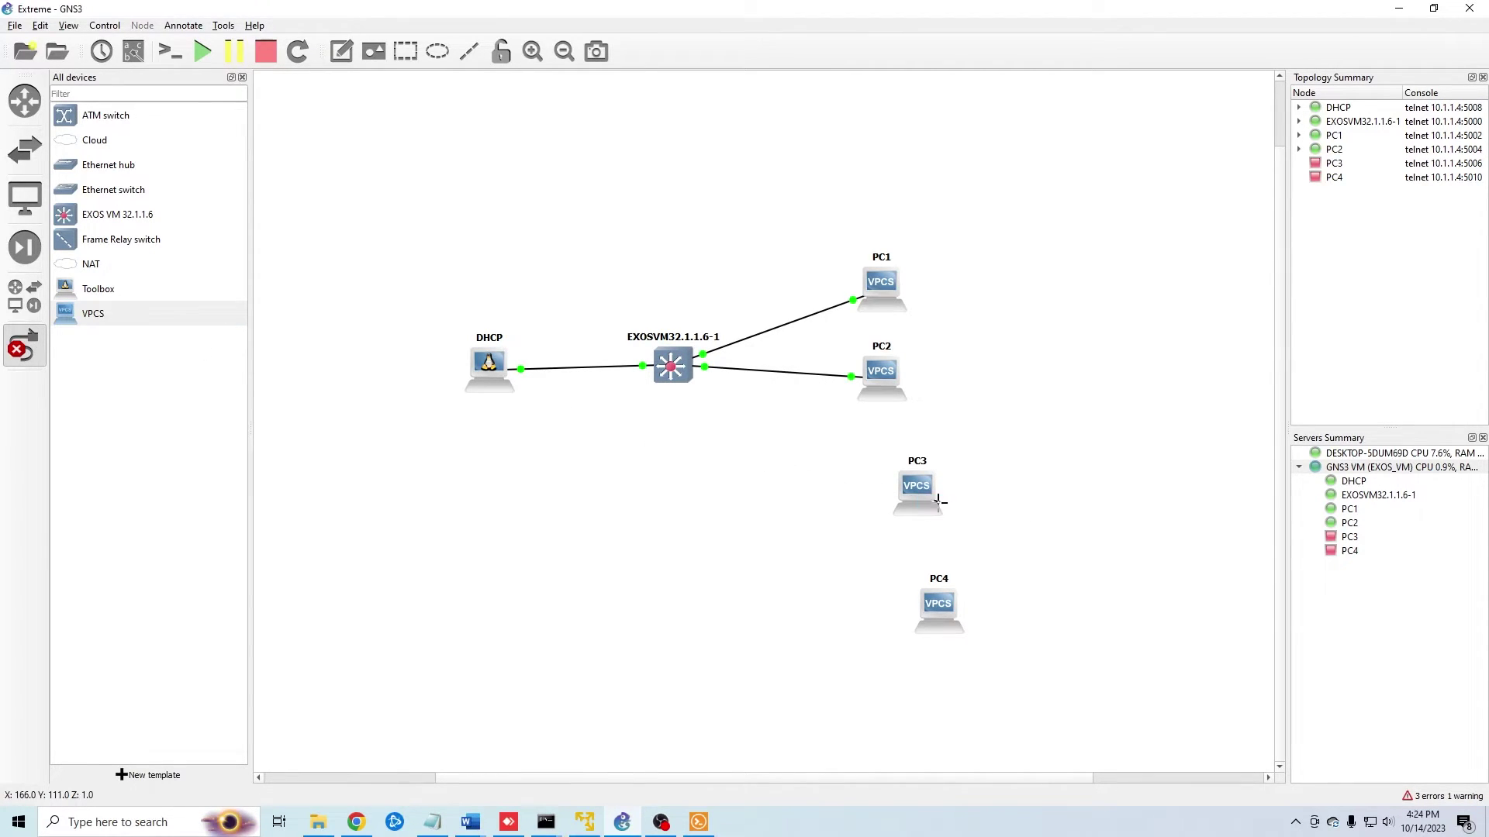
left_click(678, 377)
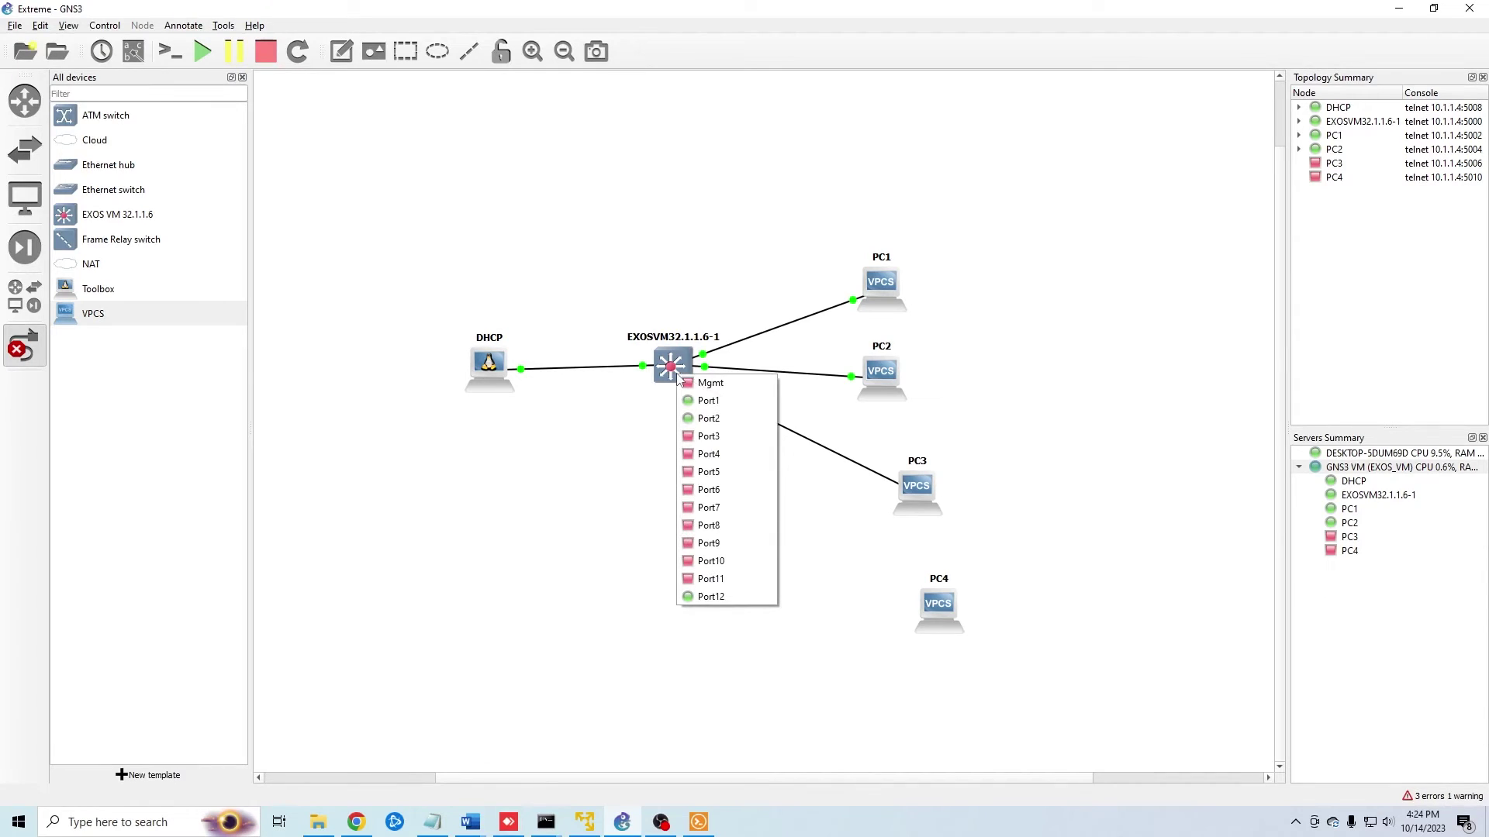
left_click(741, 454)
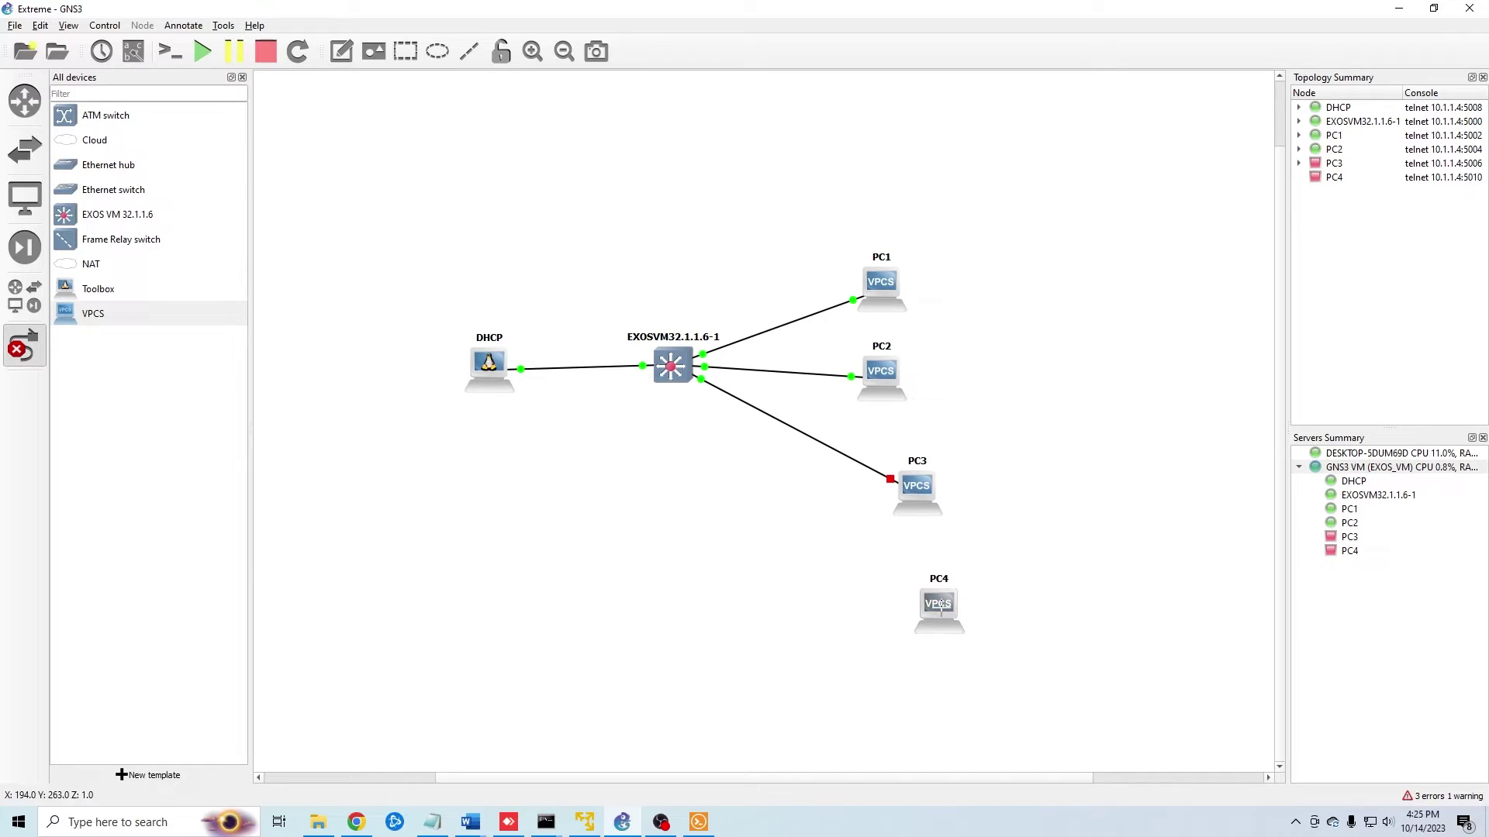
left_click(941, 606)
left_click(1008, 617)
left_click(684, 375)
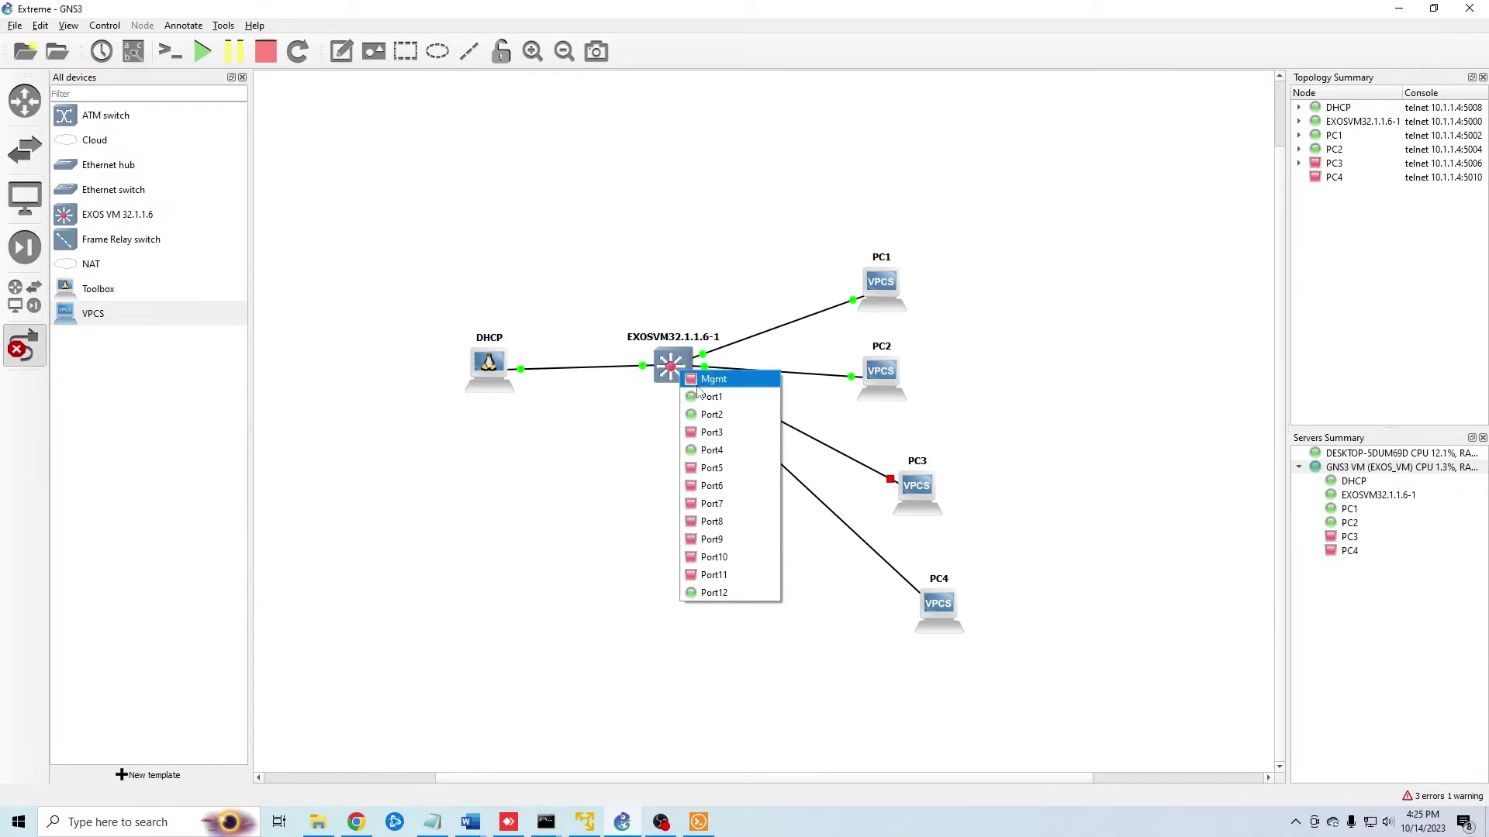
left_click(711, 468)
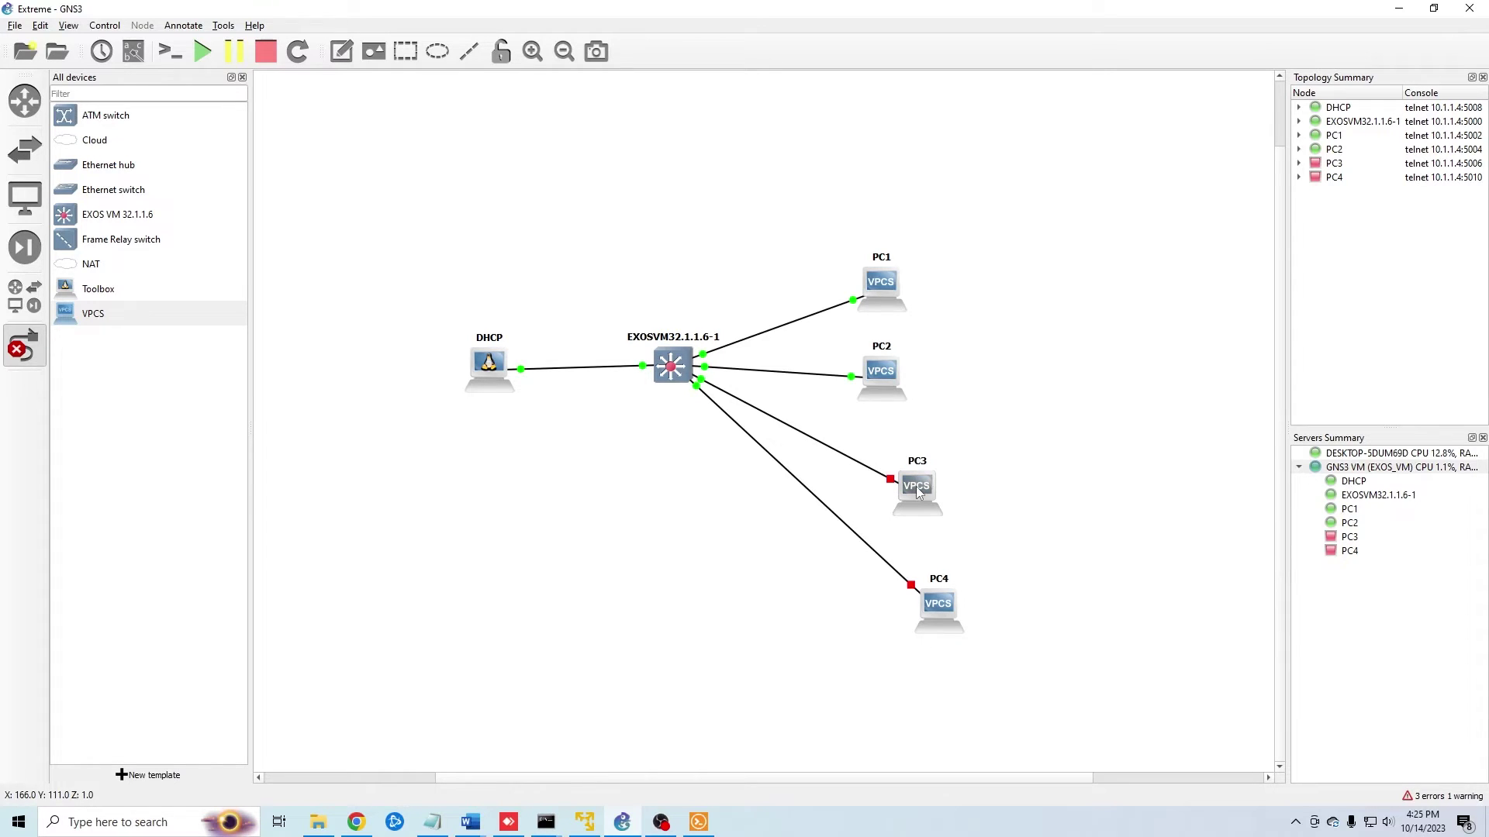
Start the PC3 and PC4 nodes.
right_click(917, 490)
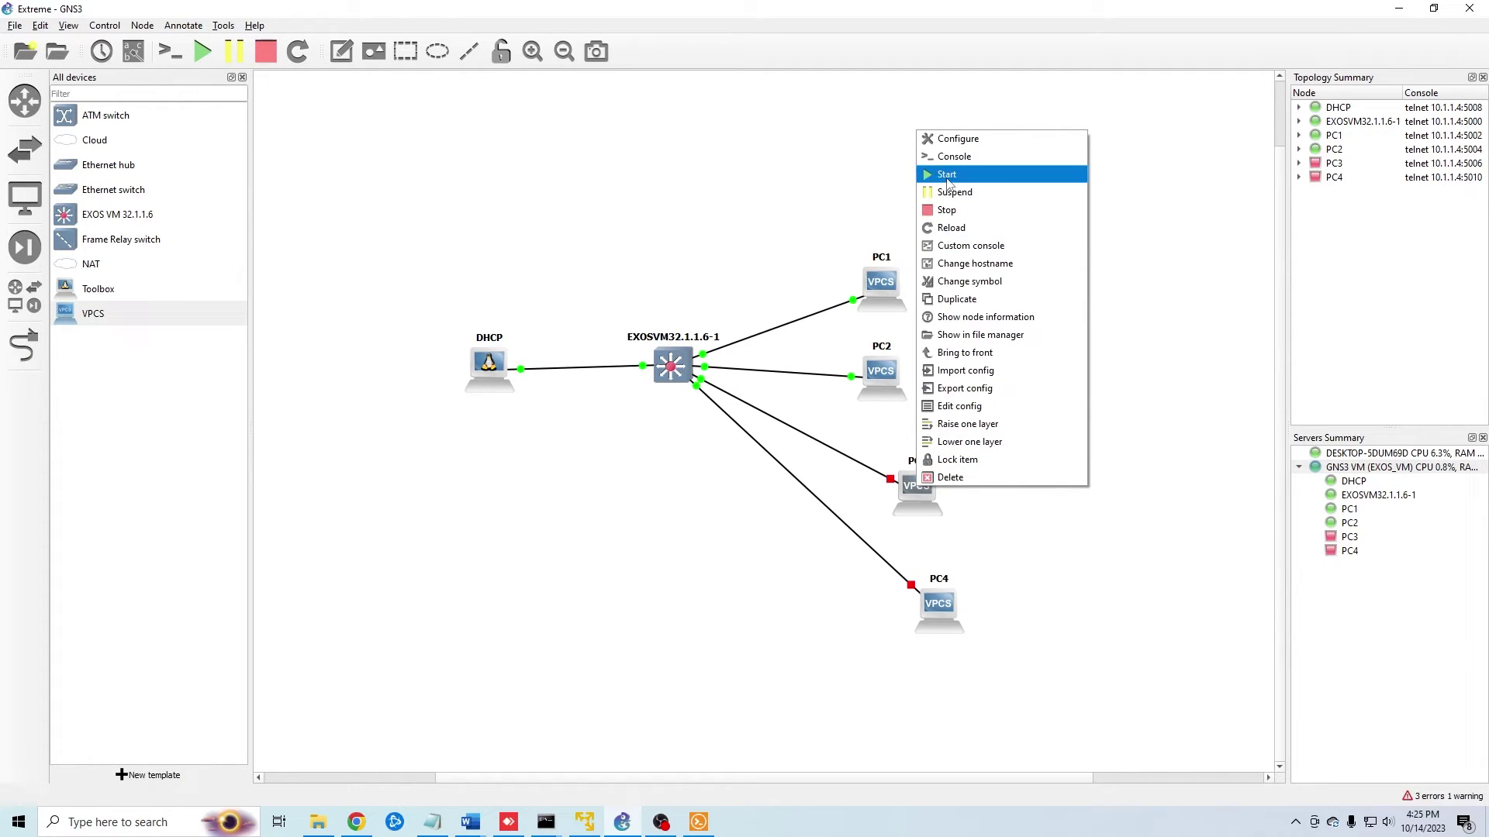
left_click(948, 183)
right_click(930, 604)
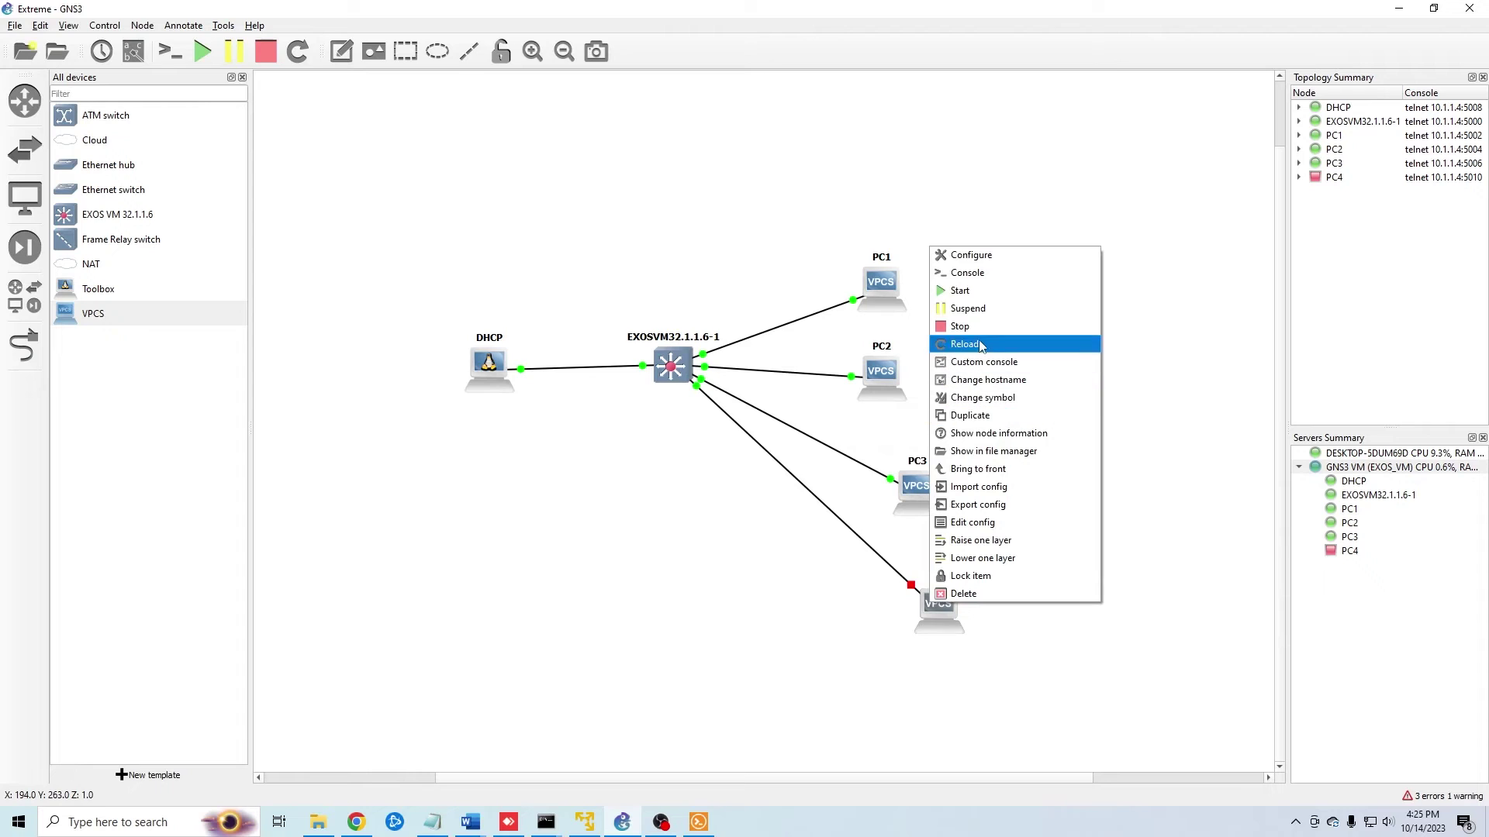
left_click(959, 290)
Open the PC3 console and request an IP address with ip dhcp.
right_click(915, 474)
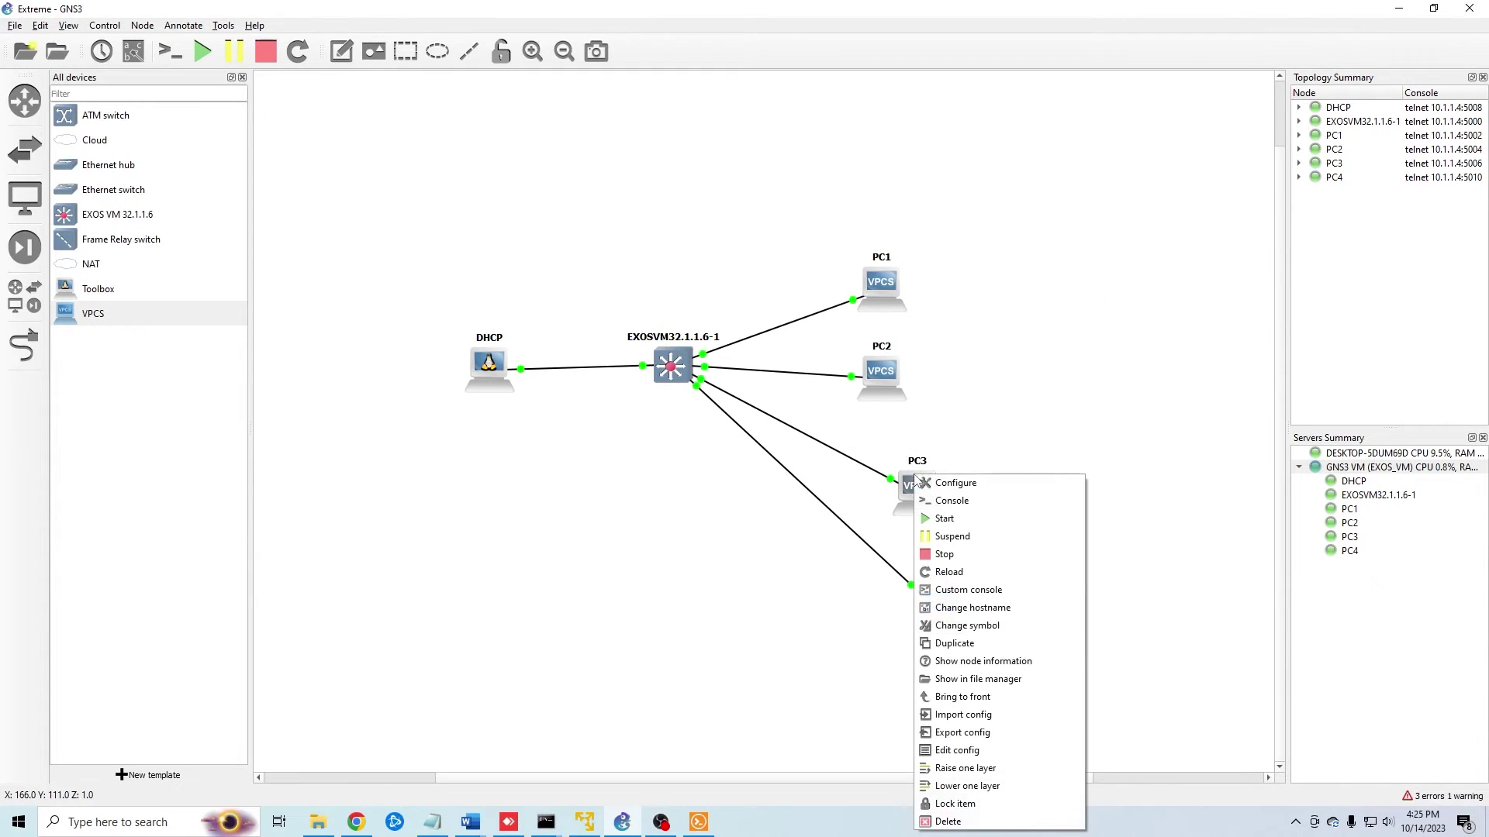
left_click(969, 498)
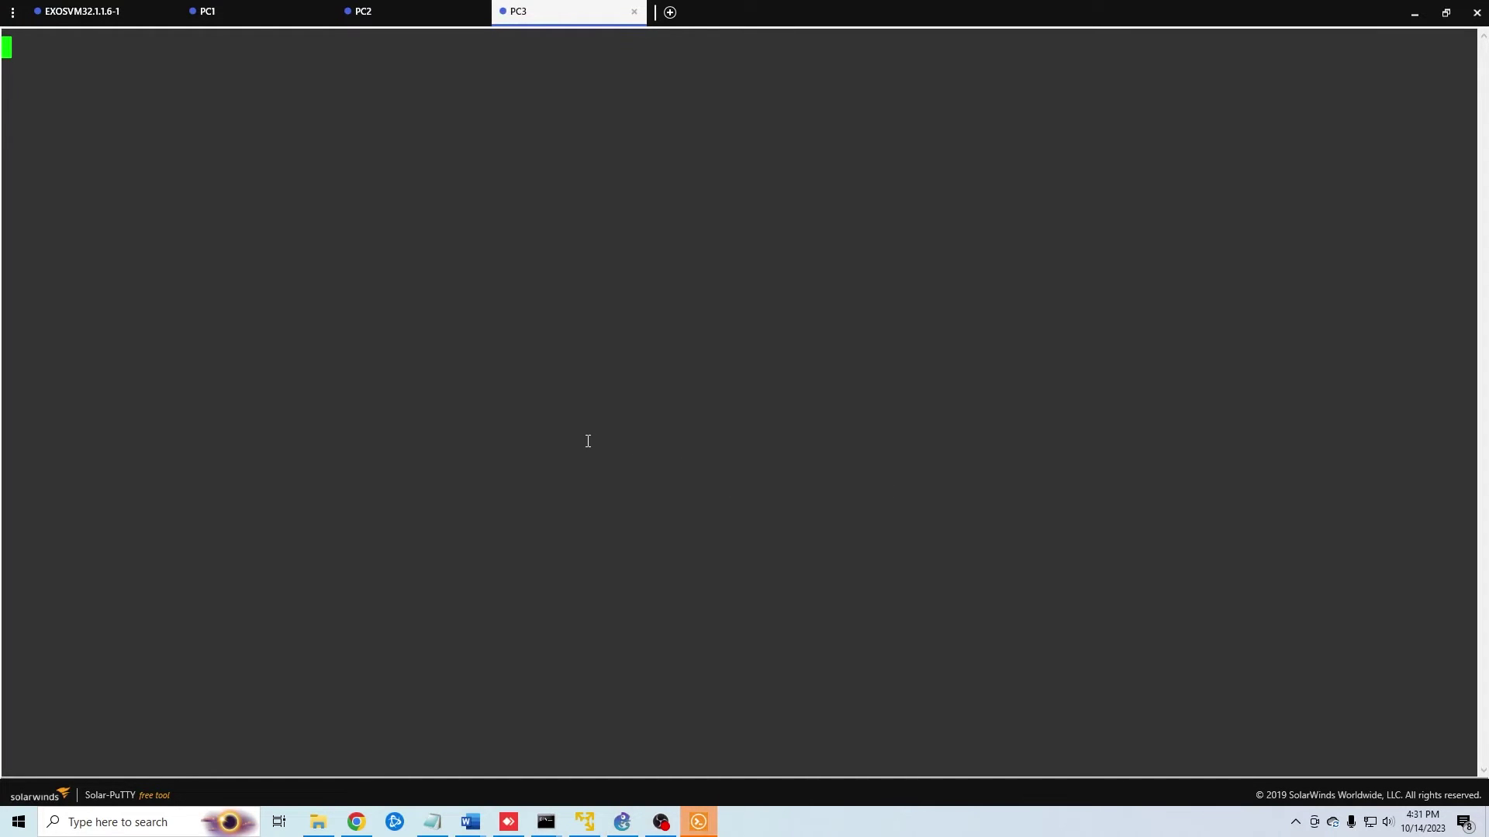
key("Return")
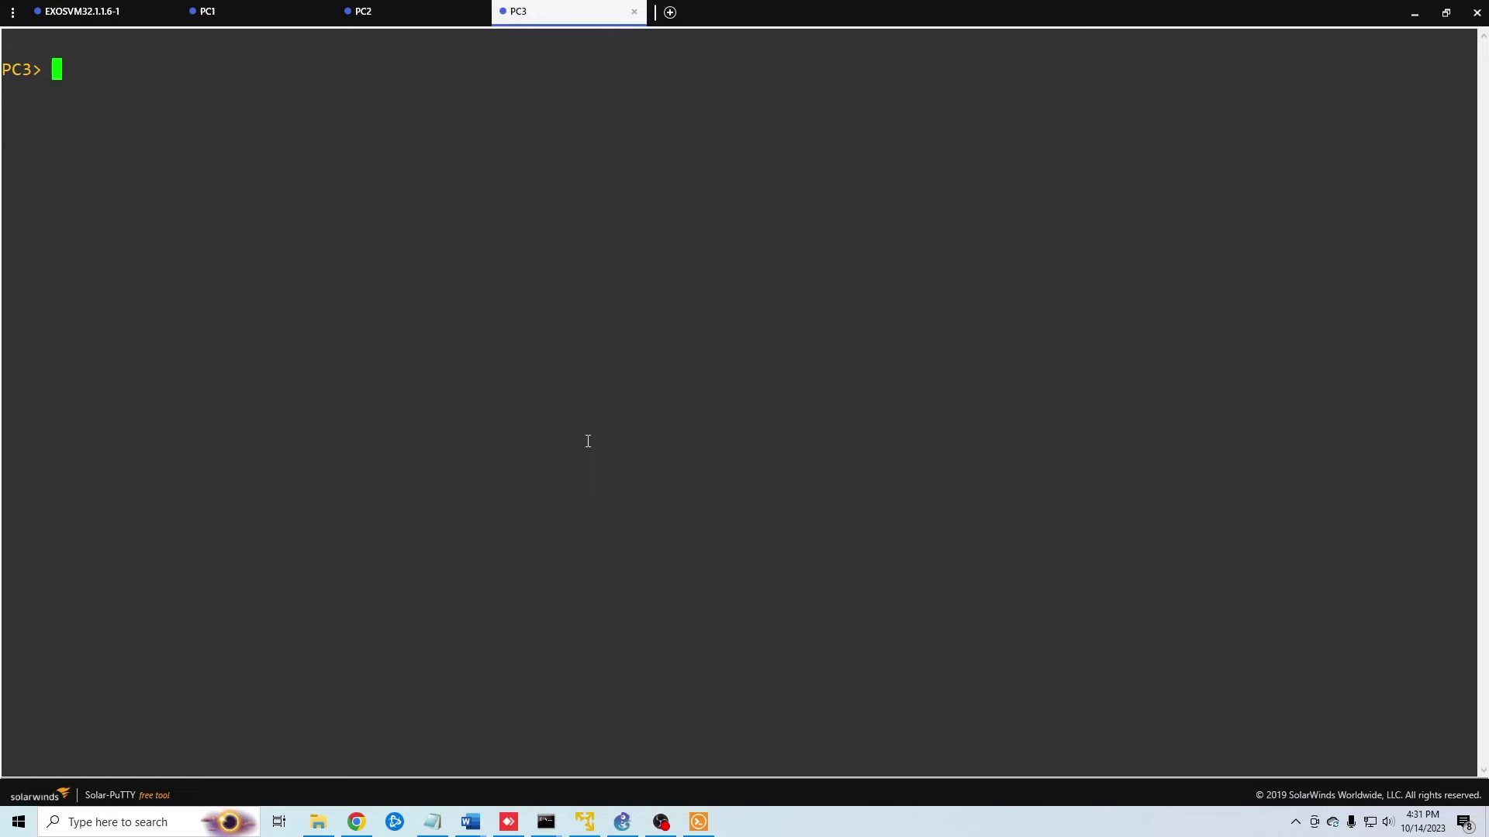
type("ip dhcp")
key("Return")
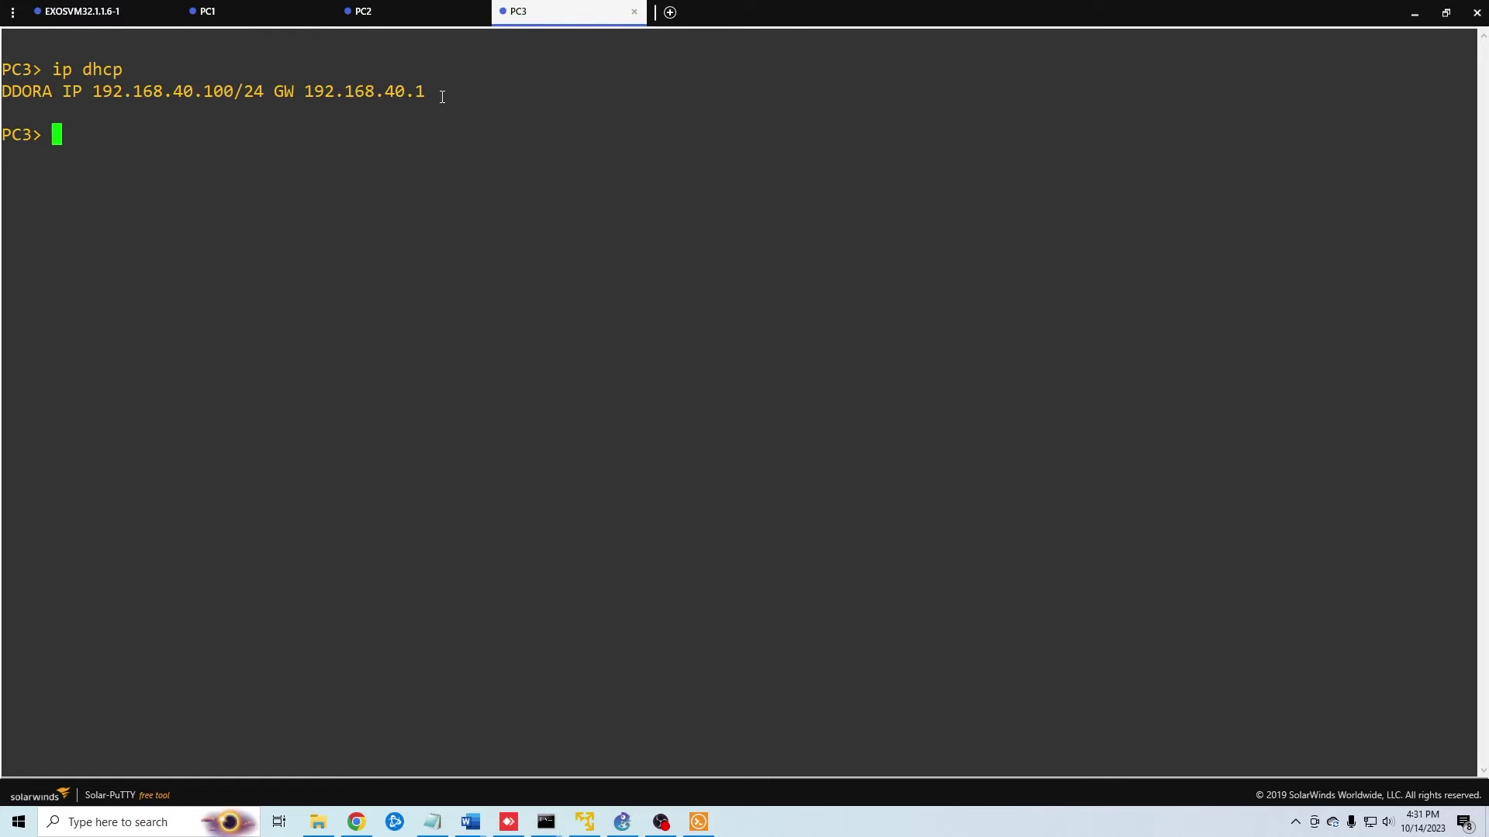
Return to the GNS3 topology, open the PC4 console and request an IP address with ip dhcp.
left_click(1414, 12)
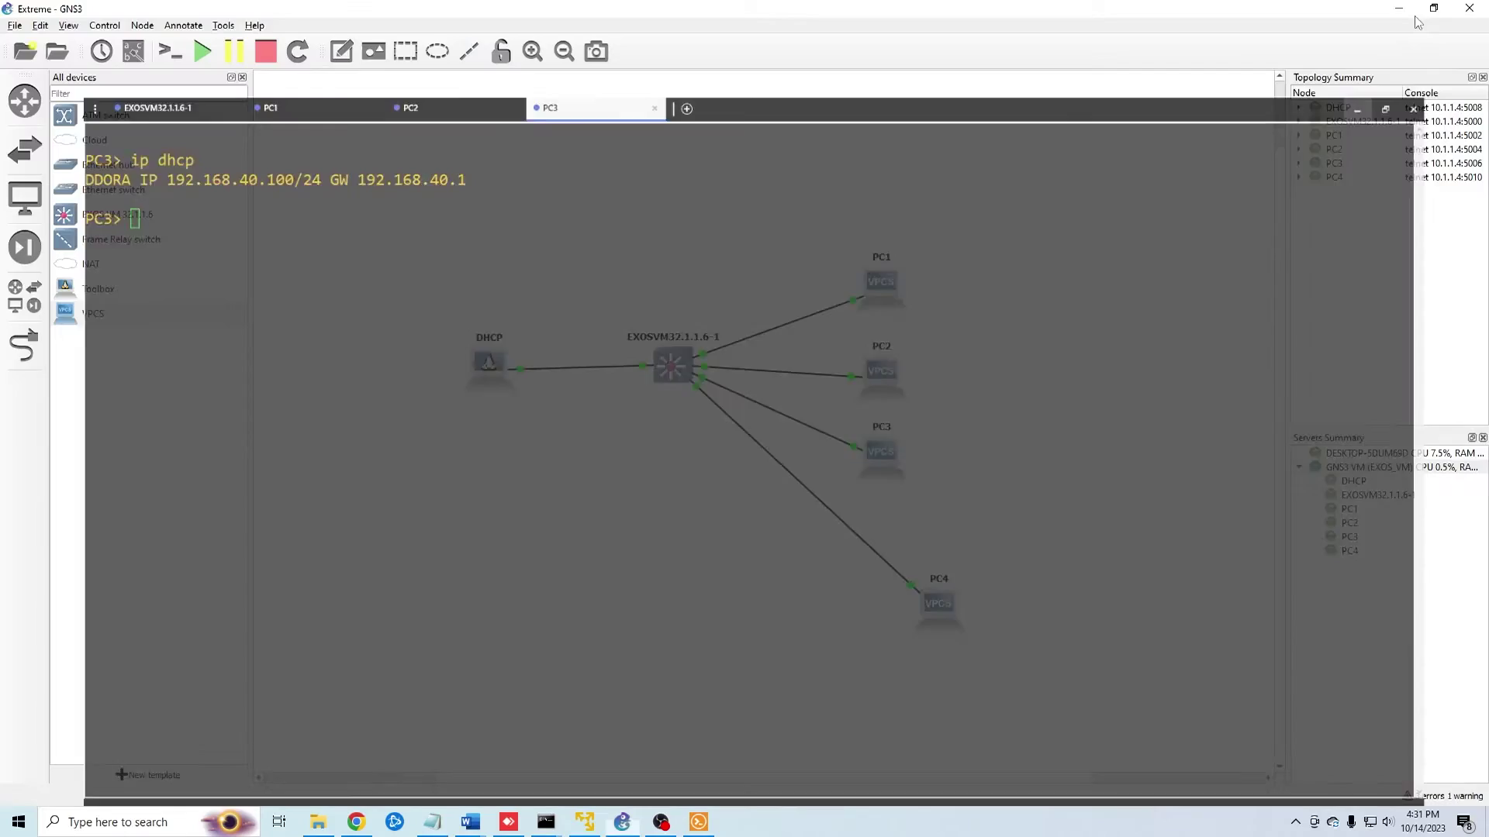
right_click(890, 537)
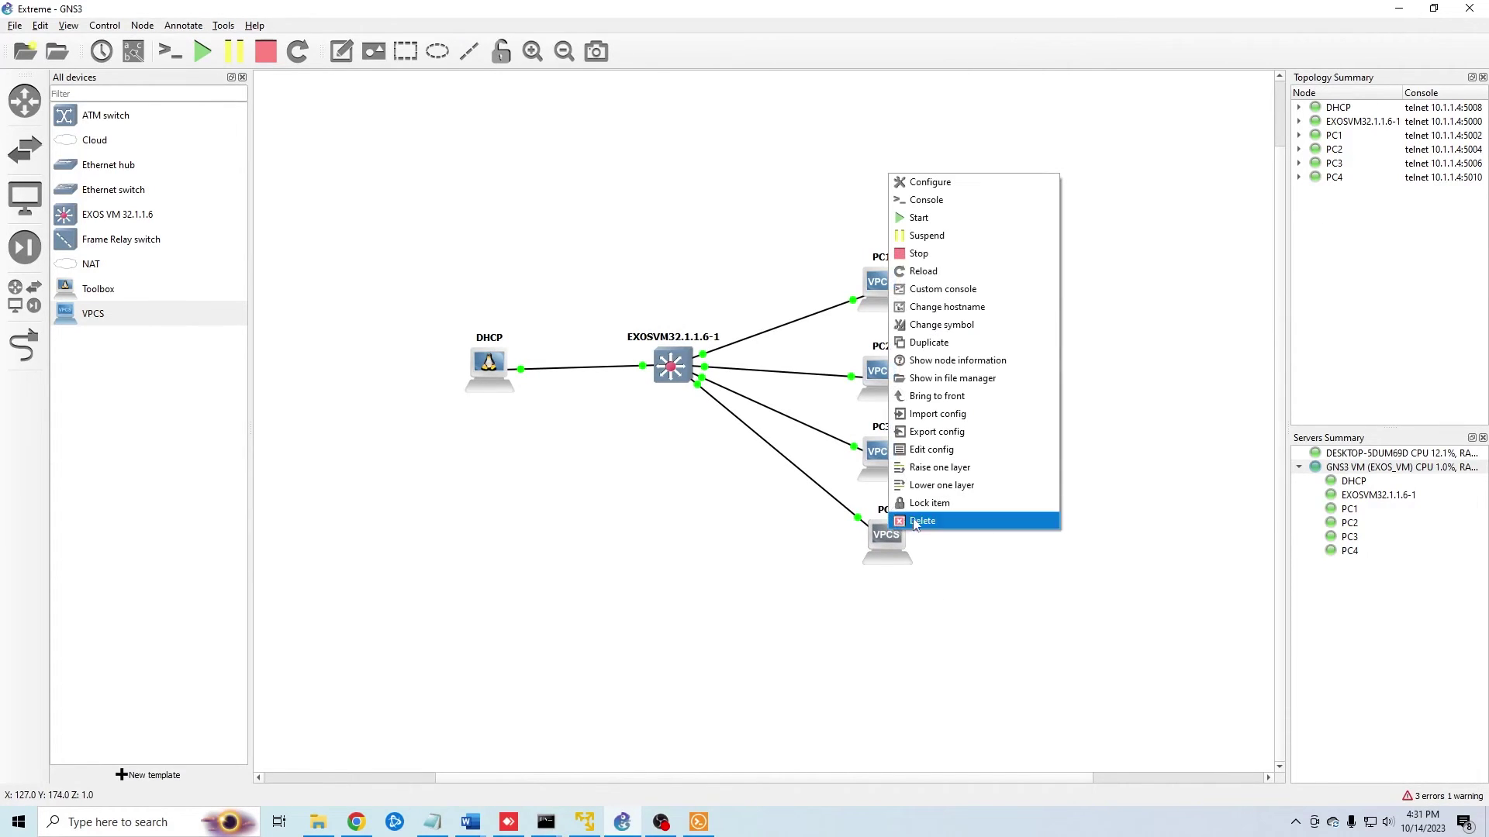
left_click(959, 201)
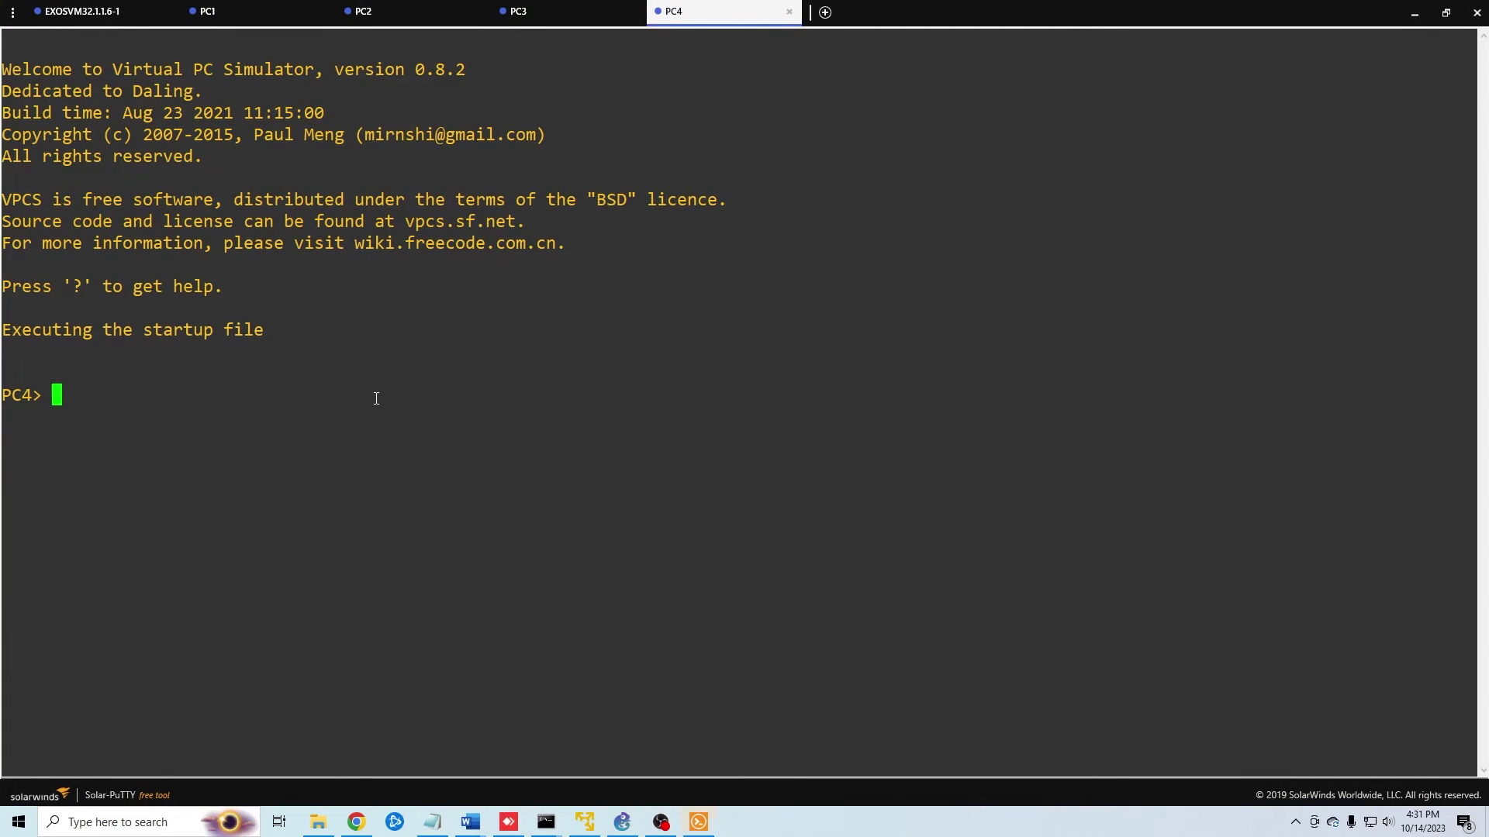
type("ip dhcp")
key("Return")
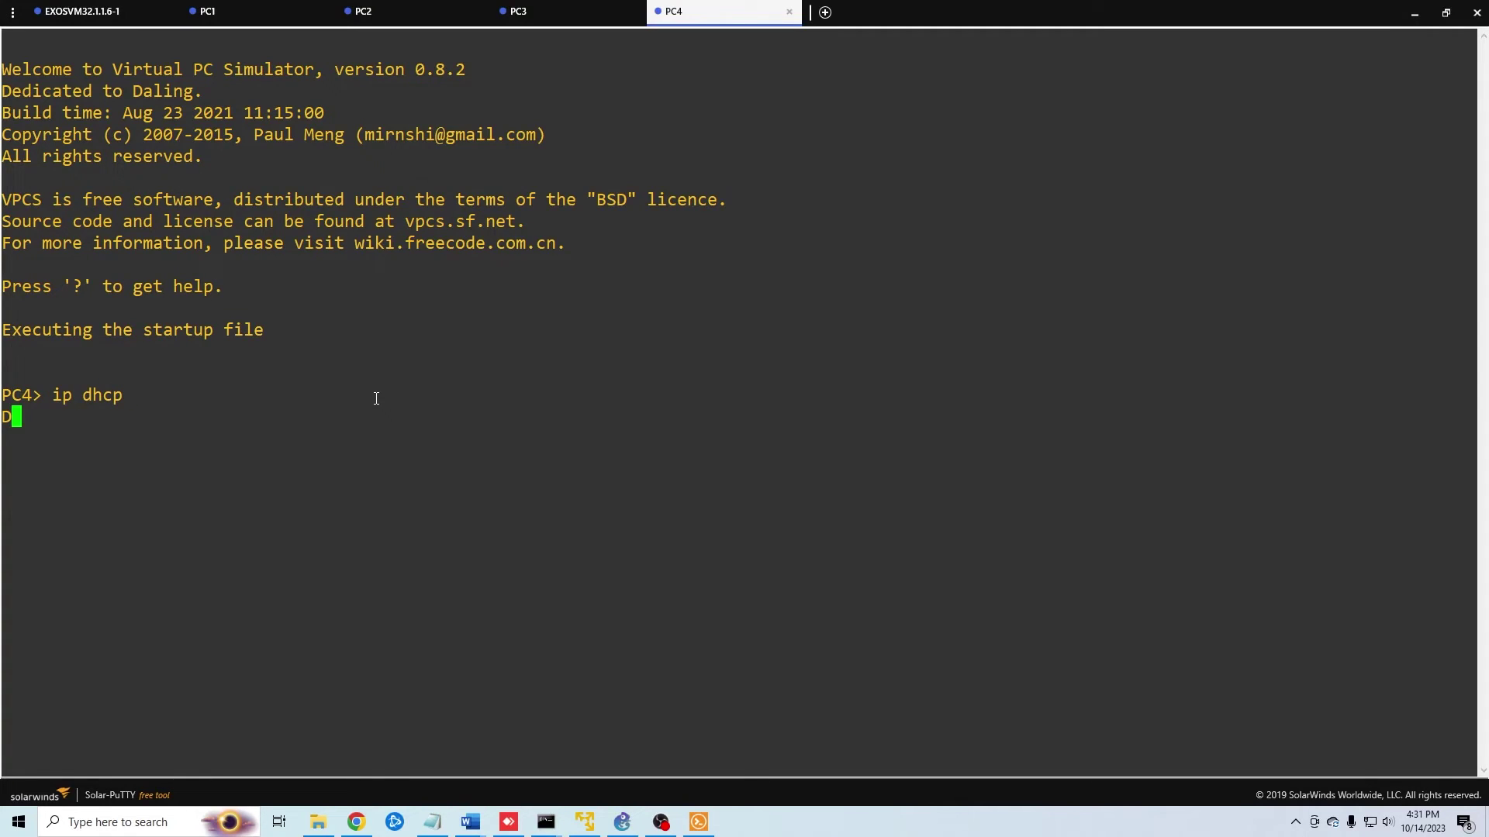